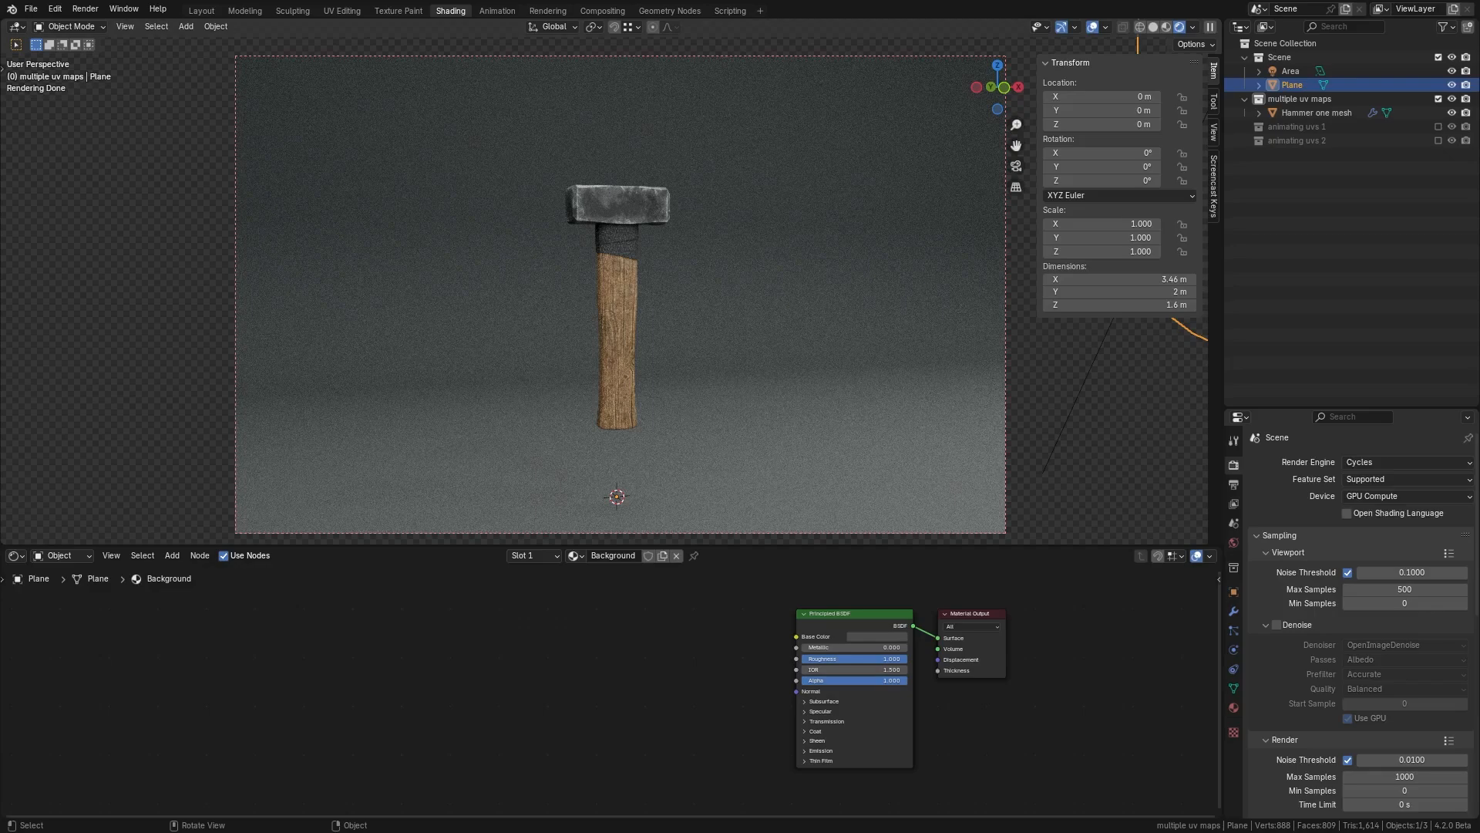
Step: Select the hammer mesh and open its object data properties to reach the UV Maps list
{"action": "scroll", "coordinate": [611, 282], "scroll_direction": "up", "scroll_amount": 1}
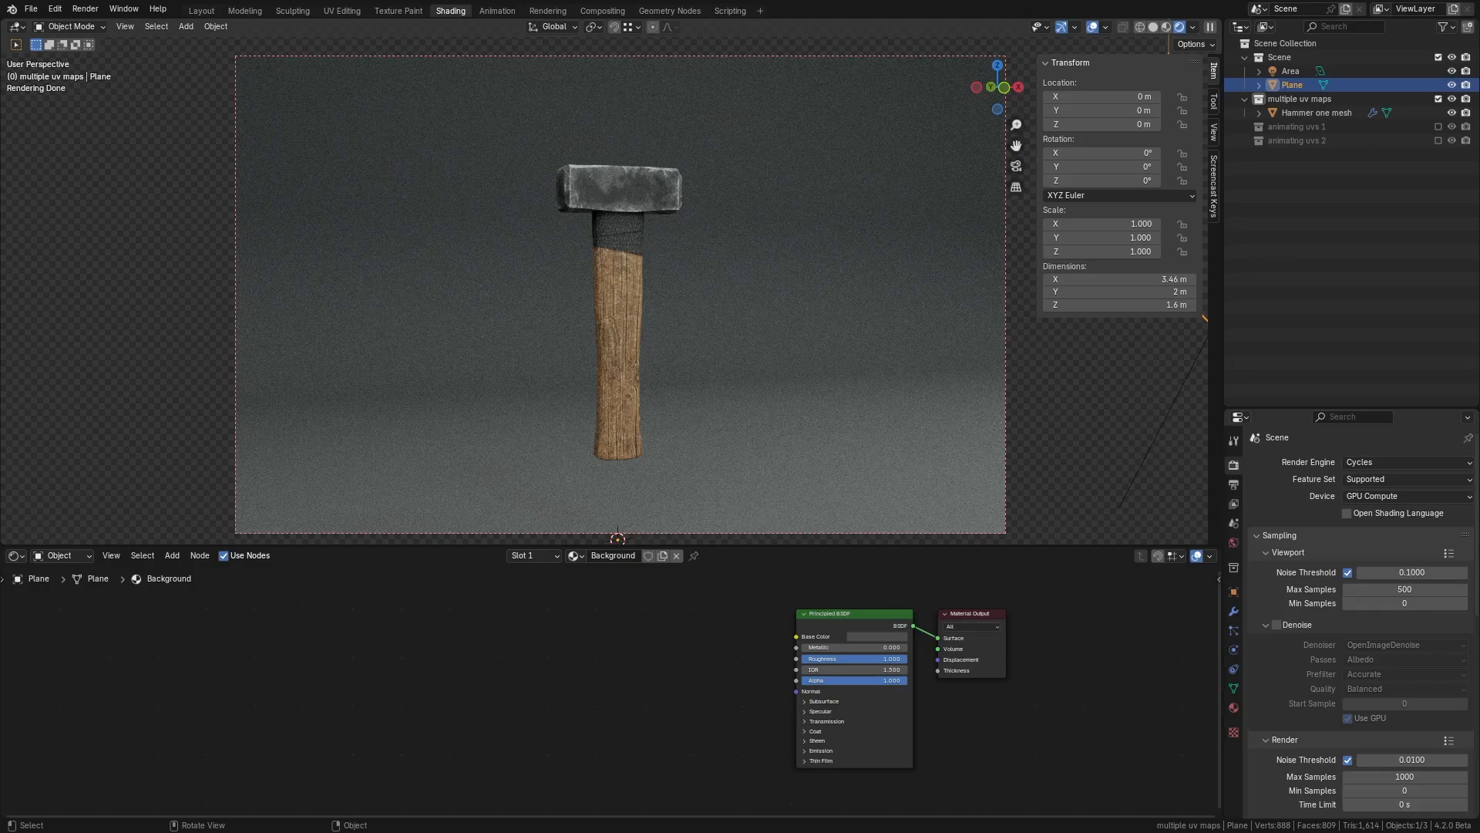
{"action": "left_click", "coordinate": [621, 300]}
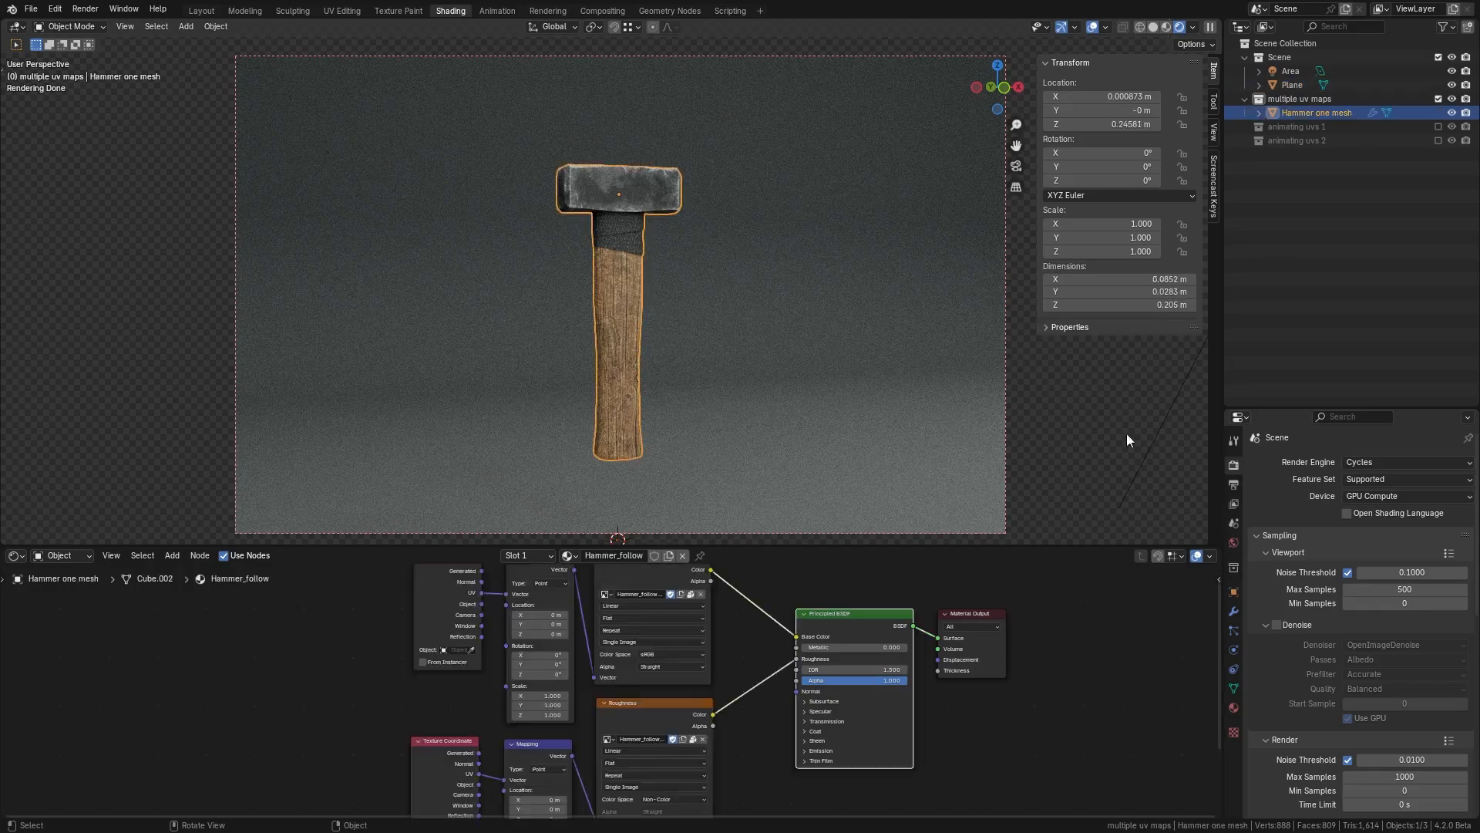
{"action": "left_click", "coordinate": [1235, 688]}
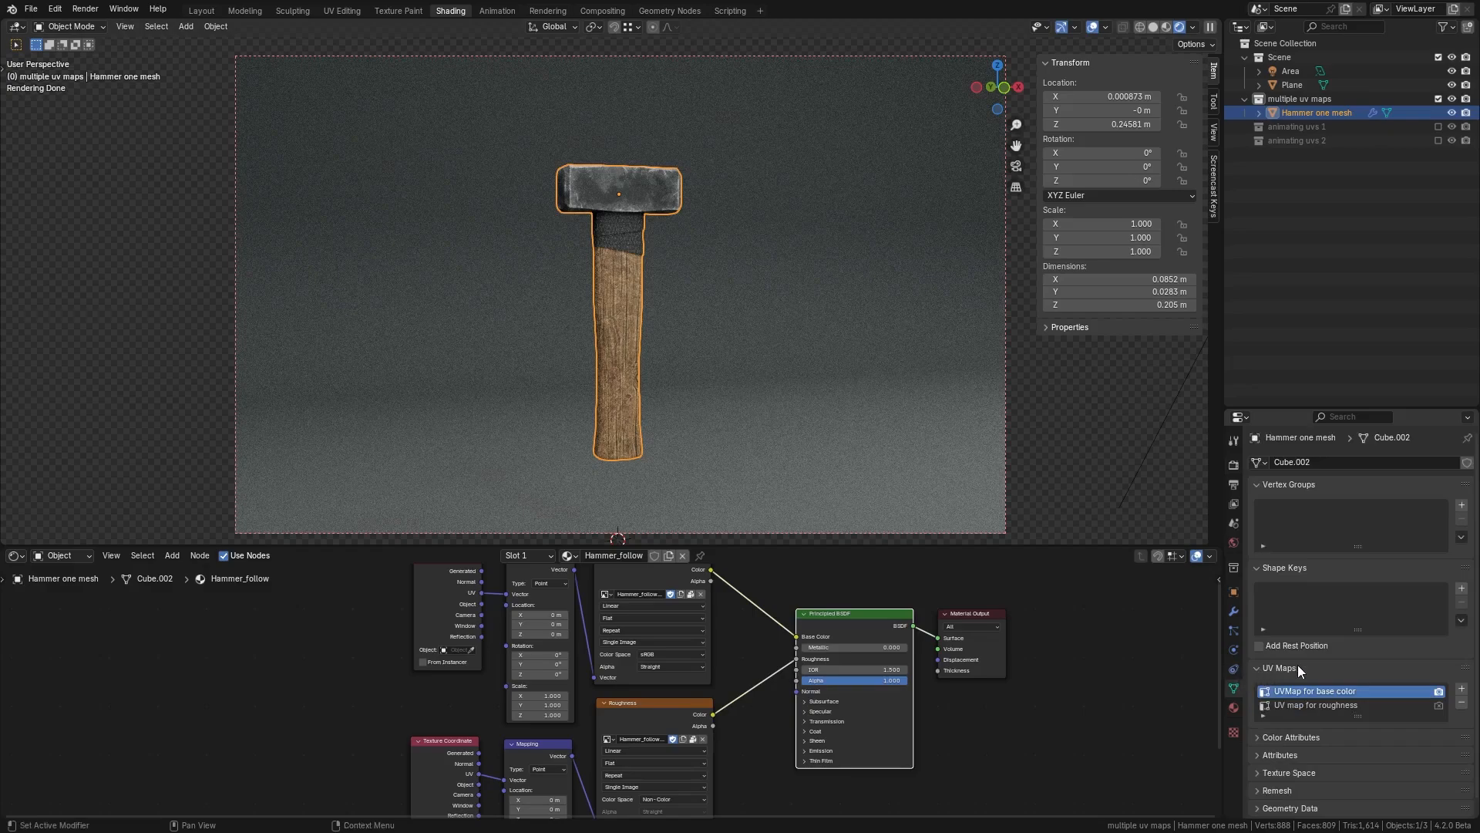
{"action": "scroll", "coordinate": [1298, 665], "scroll_direction": "down", "scroll_amount": 1}
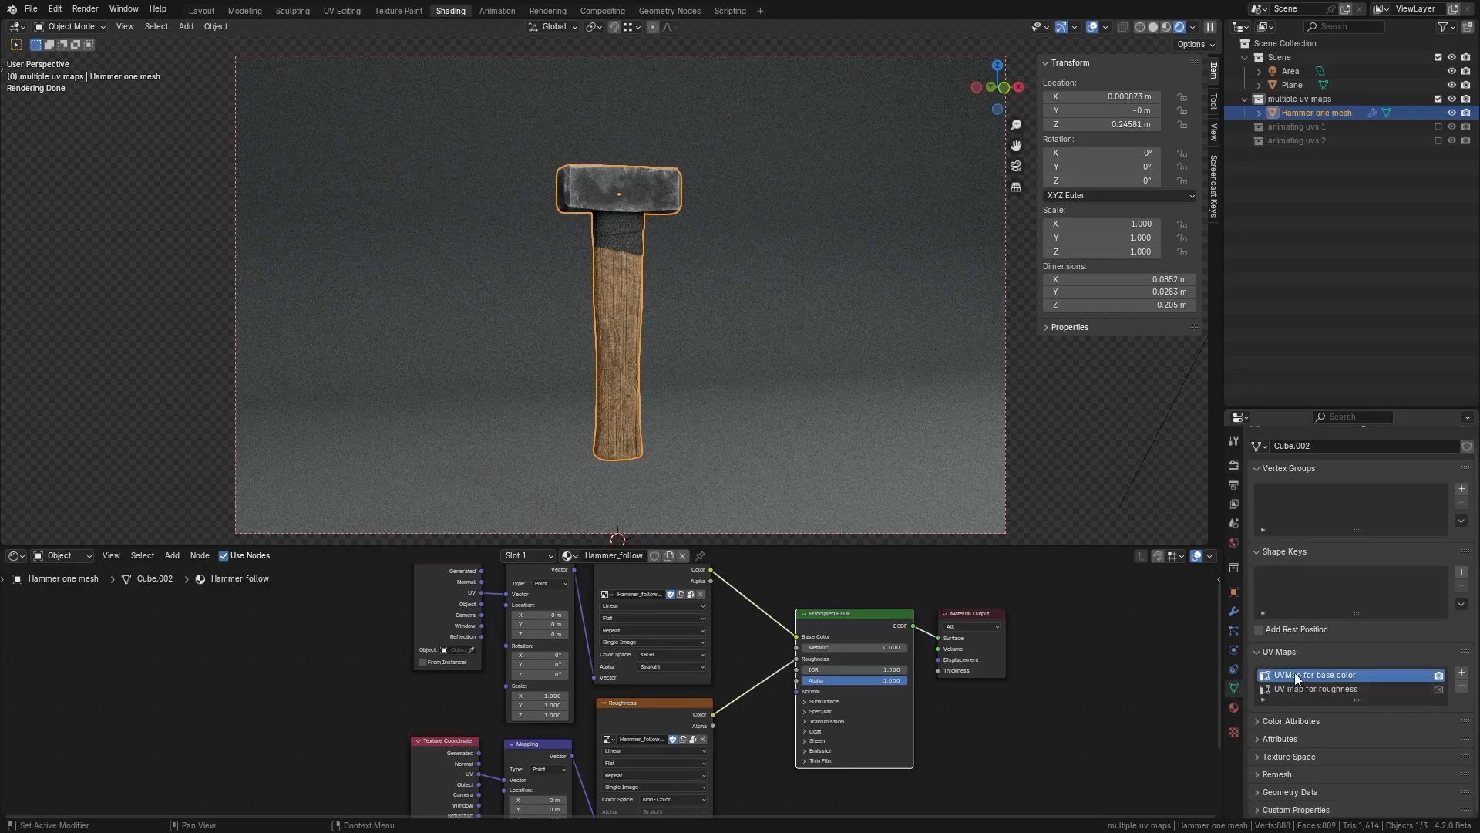
Step: Add a new UV map to the hammer mesh and rename it Test UV
{"action": "left_click", "coordinate": [1325, 687]}
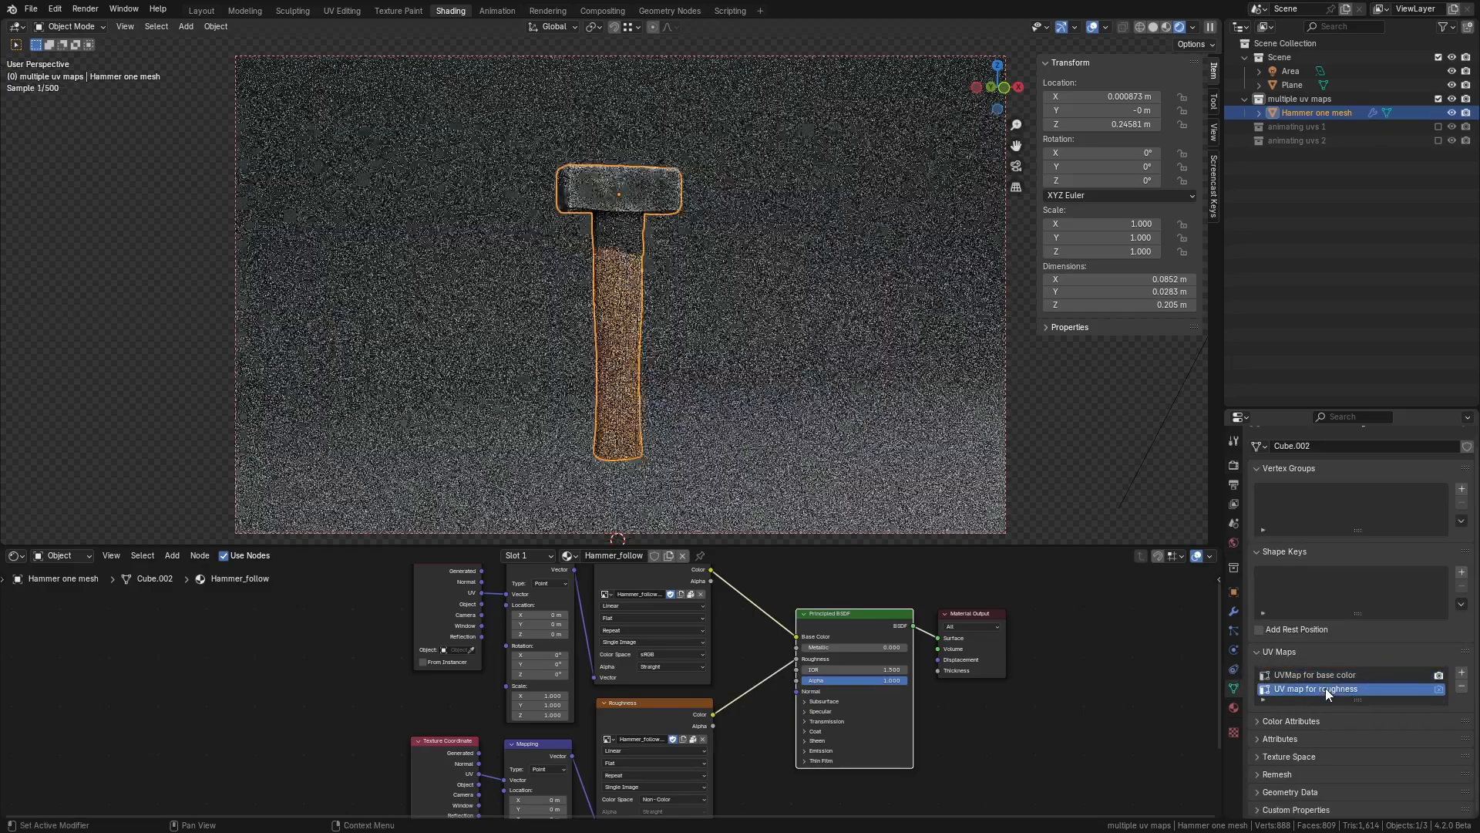
{"action": "left_click", "coordinate": [1324, 673]}
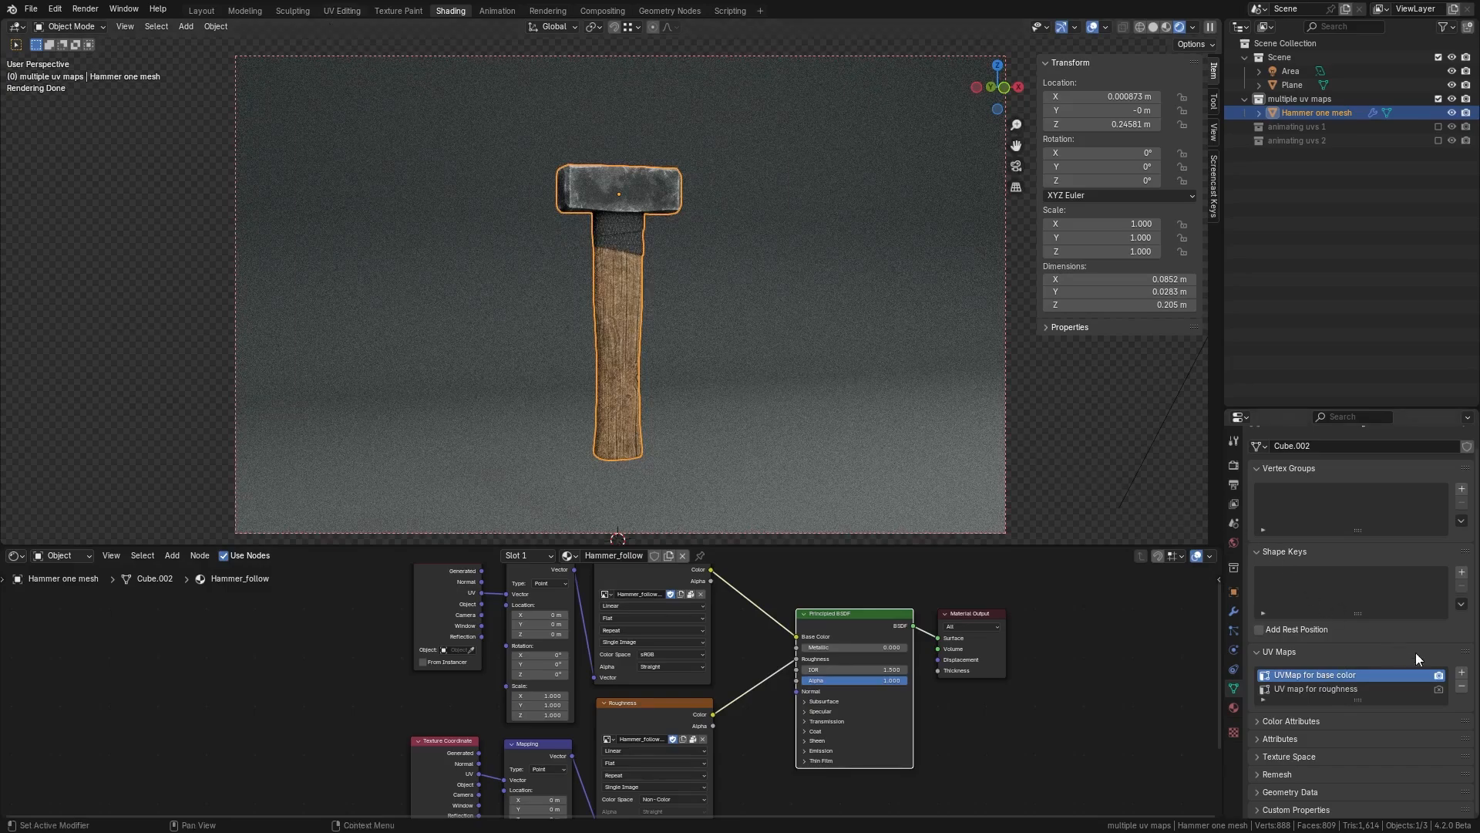
{"action": "left_click", "coordinate": [1462, 673]}
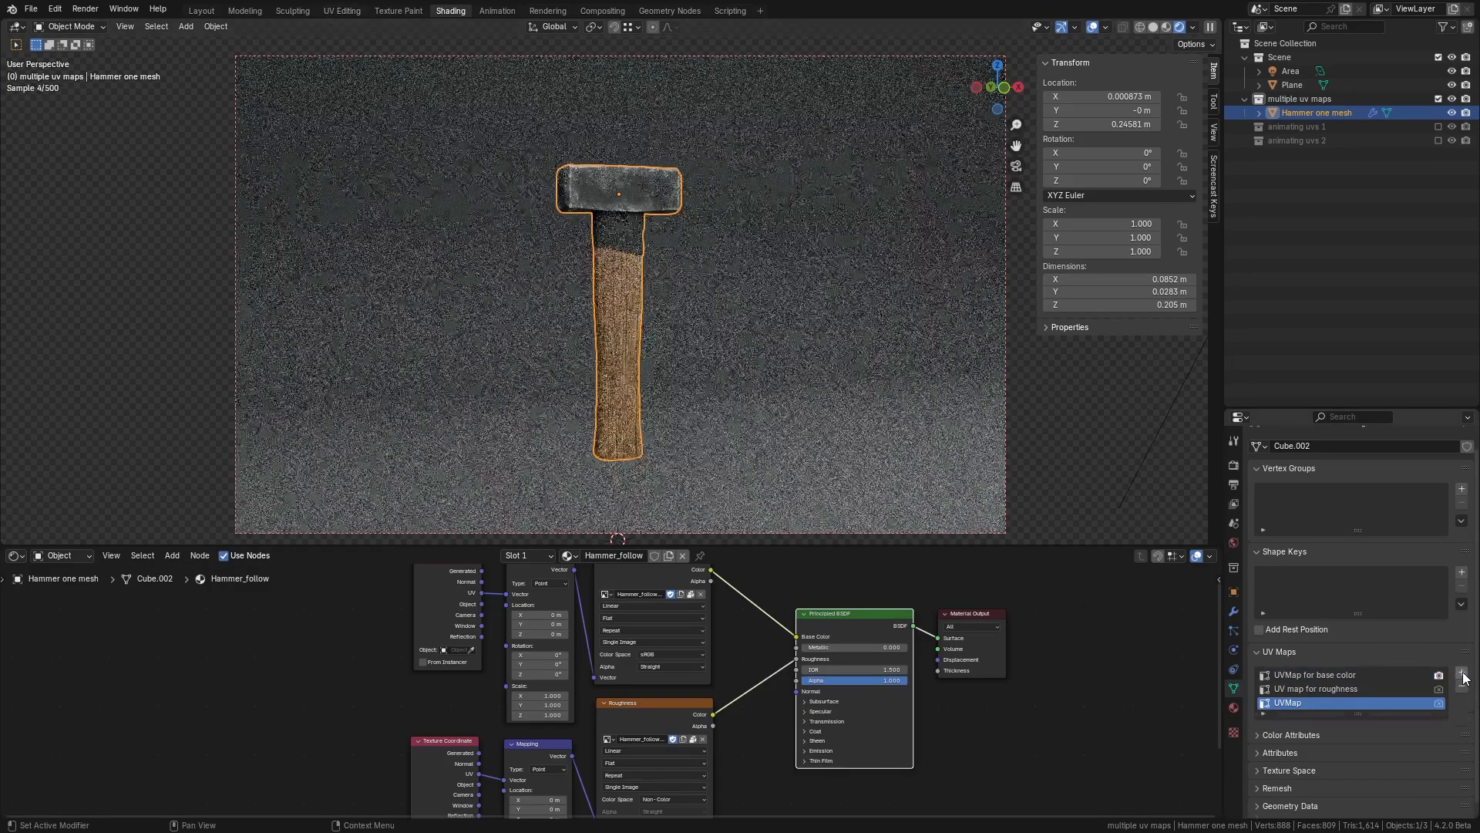
{"action": "double_click", "coordinate": [1291, 701]}
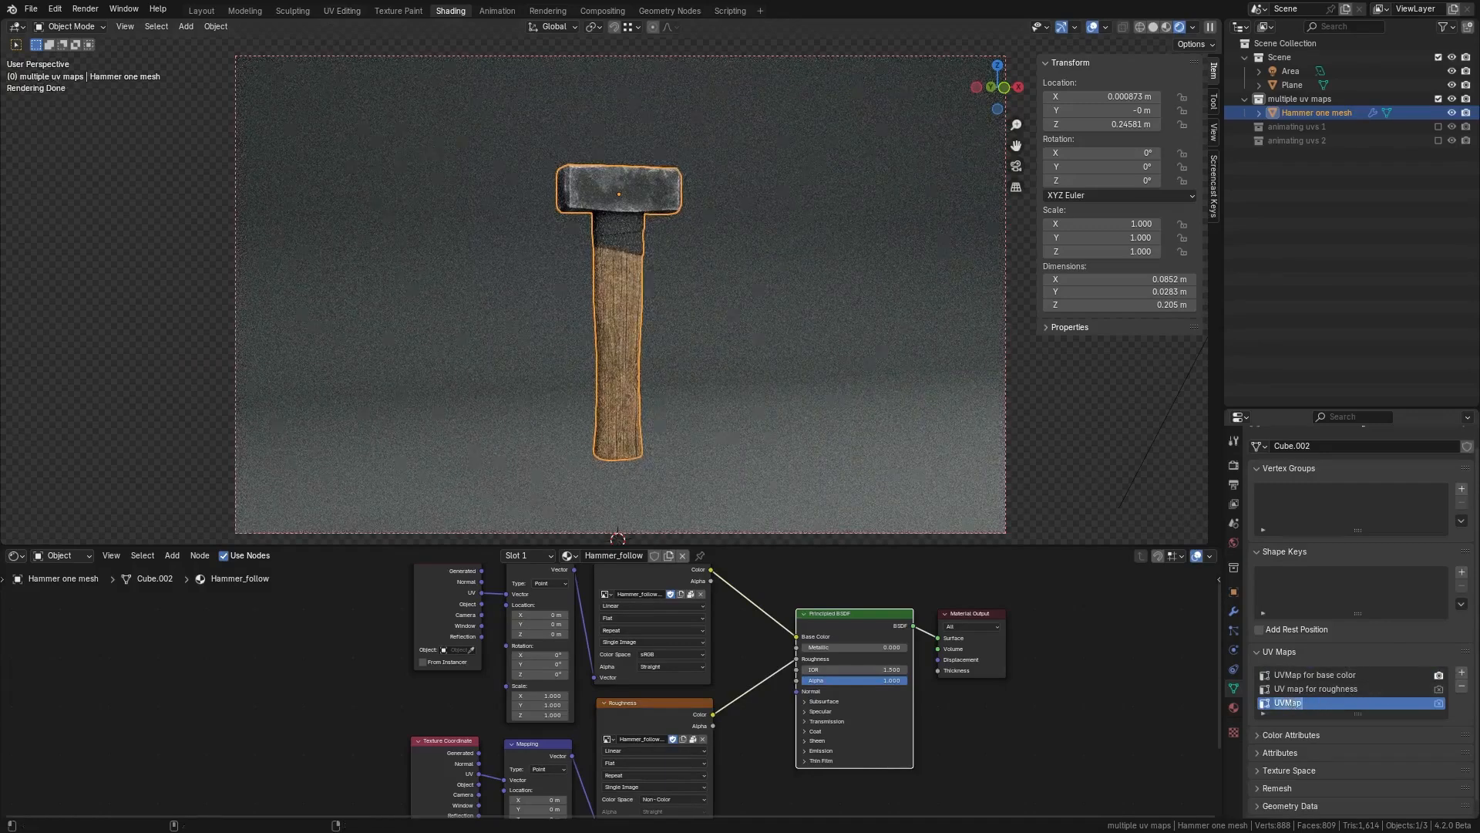
{"action": "type", "text": "Test UV"}
{"action": "key", "text": "Return"}
Step: Inspect the hammer material's node tree and enlarge the node editor area
{"action": "middle_click_drag", "start_coordinate": [441, 689], "coordinate": [394, 723]}
{"action": "scroll", "coordinate": [435, 686], "scroll_direction": "up", "scroll_amount": 2}
{"action": "middle_click_drag", "start_coordinate": [688, 632], "coordinate": [694, 668]}
{"action": "scroll", "coordinate": [694, 681], "scroll_direction": "down", "scroll_amount": 2}
{"action": "scroll", "coordinate": [613, 659], "scroll_direction": "up", "scroll_amount": 1}
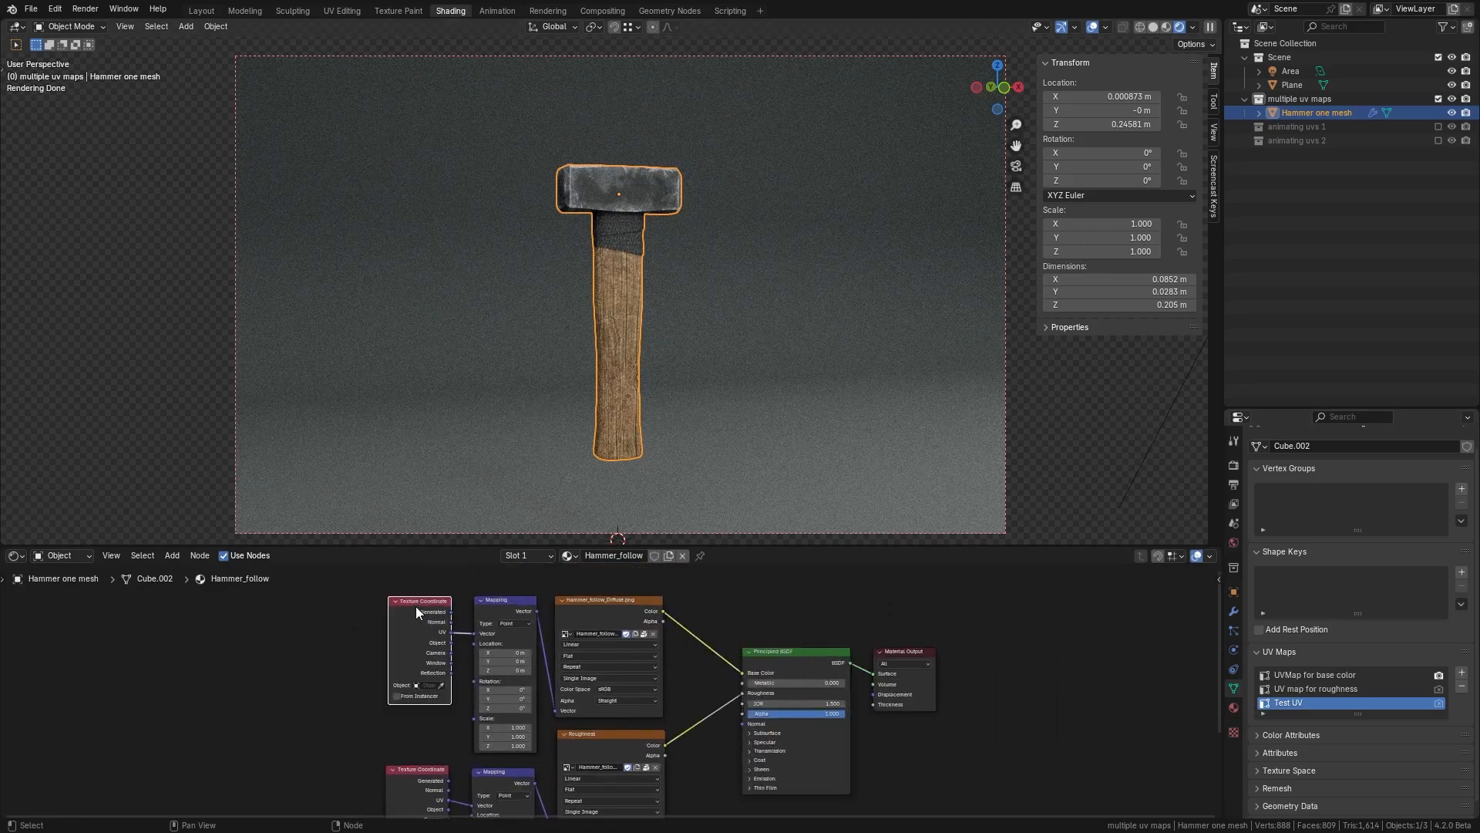
{"action": "left_click", "coordinate": [512, 606]}
{"action": "left_click", "coordinate": [621, 603]}
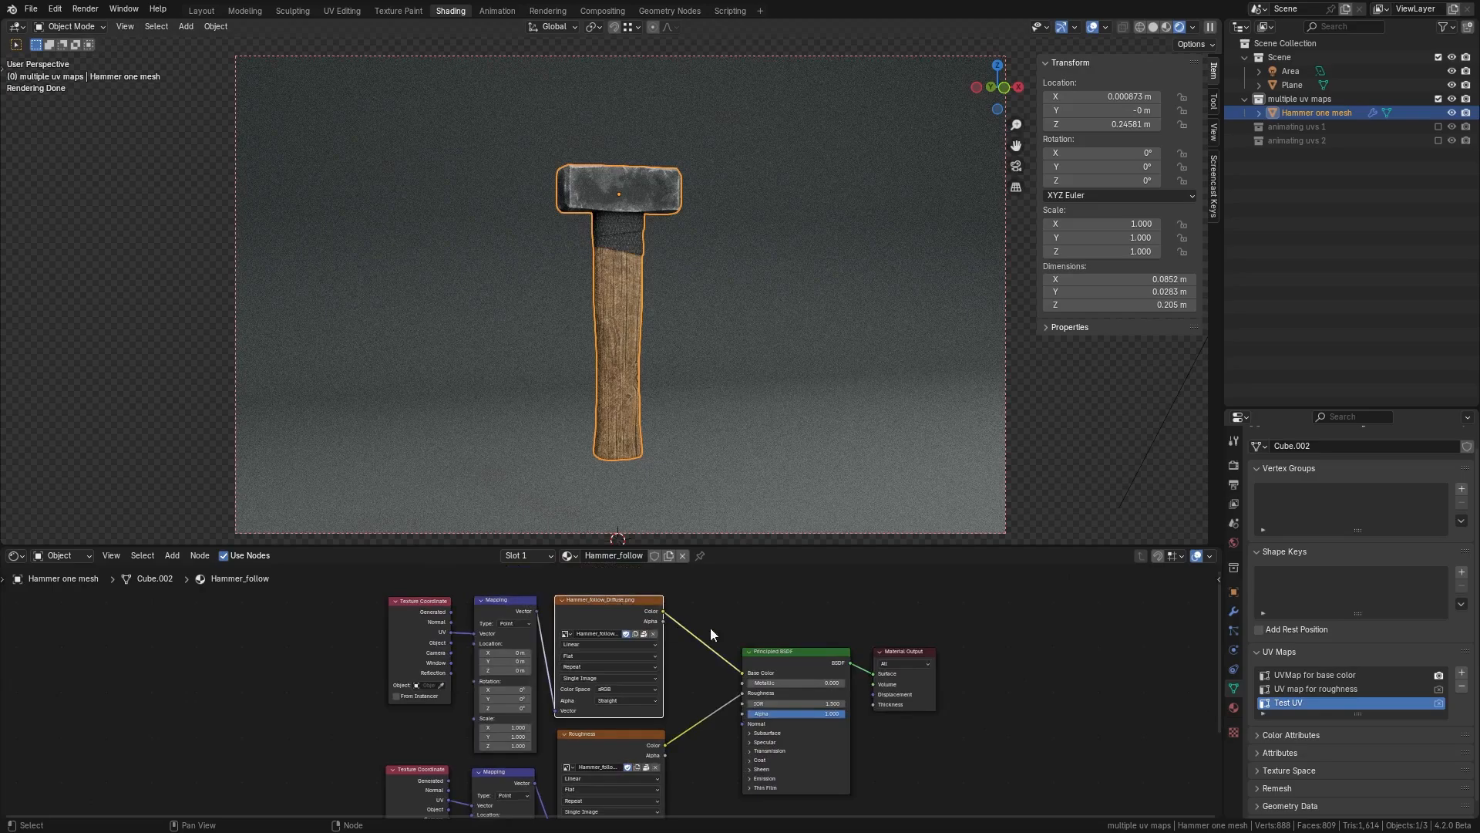
{"action": "left_click", "coordinate": [797, 659]}
{"action": "middle_click_drag", "start_coordinate": [721, 776], "coordinate": [723, 724]}
{"action": "left_click_drag", "start_coordinate": [734, 546], "coordinate": [732, 484]}
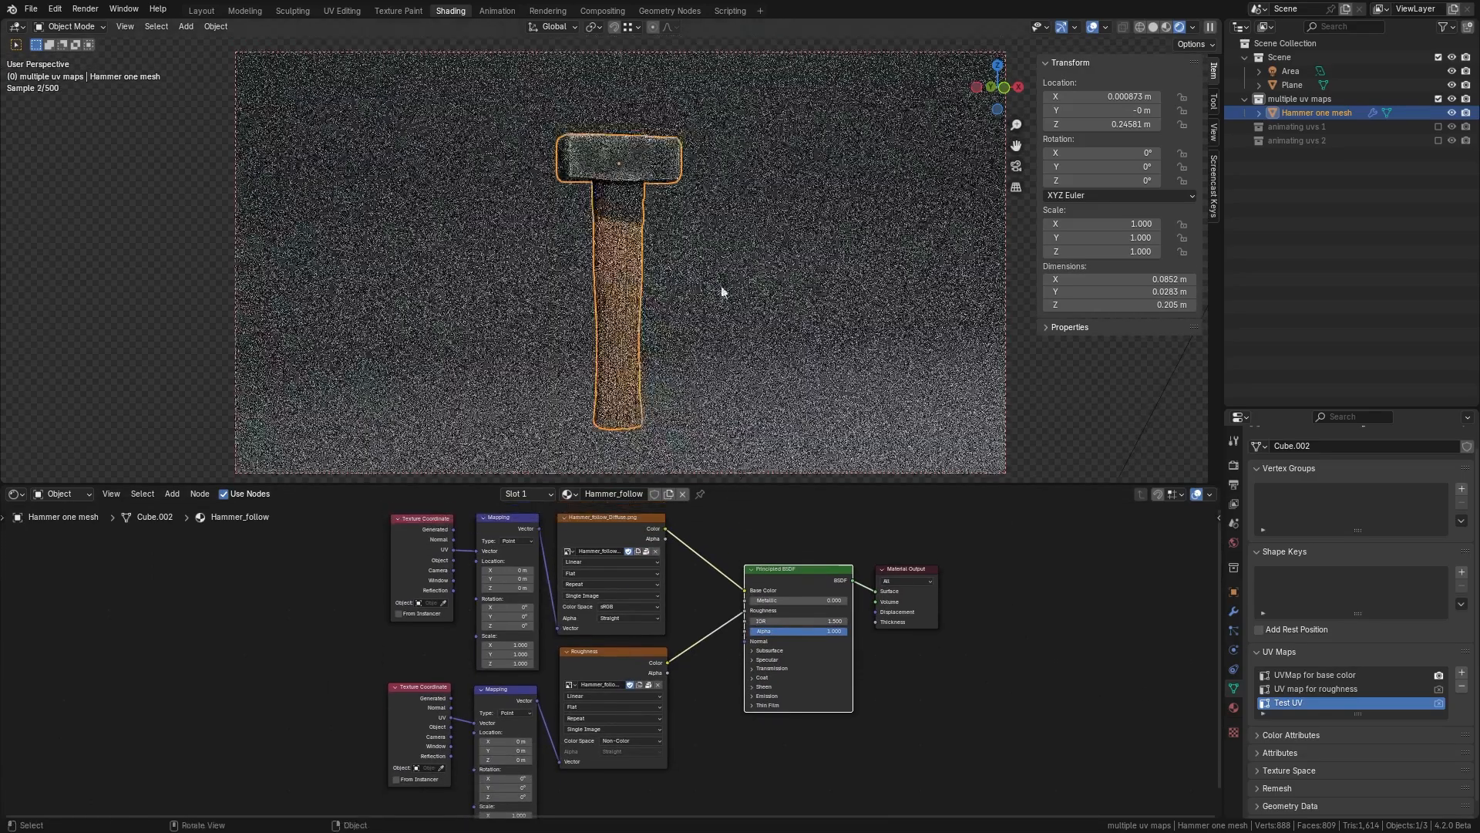
Step: Zoom in on the hammer head and preview the base color image texture on it
{"action": "scroll", "coordinate": [700, 322], "scroll_direction": "up", "scroll_amount": 2}
{"action": "middle_click_drag", "start_coordinate": [696, 329], "coordinate": [761, 309]}
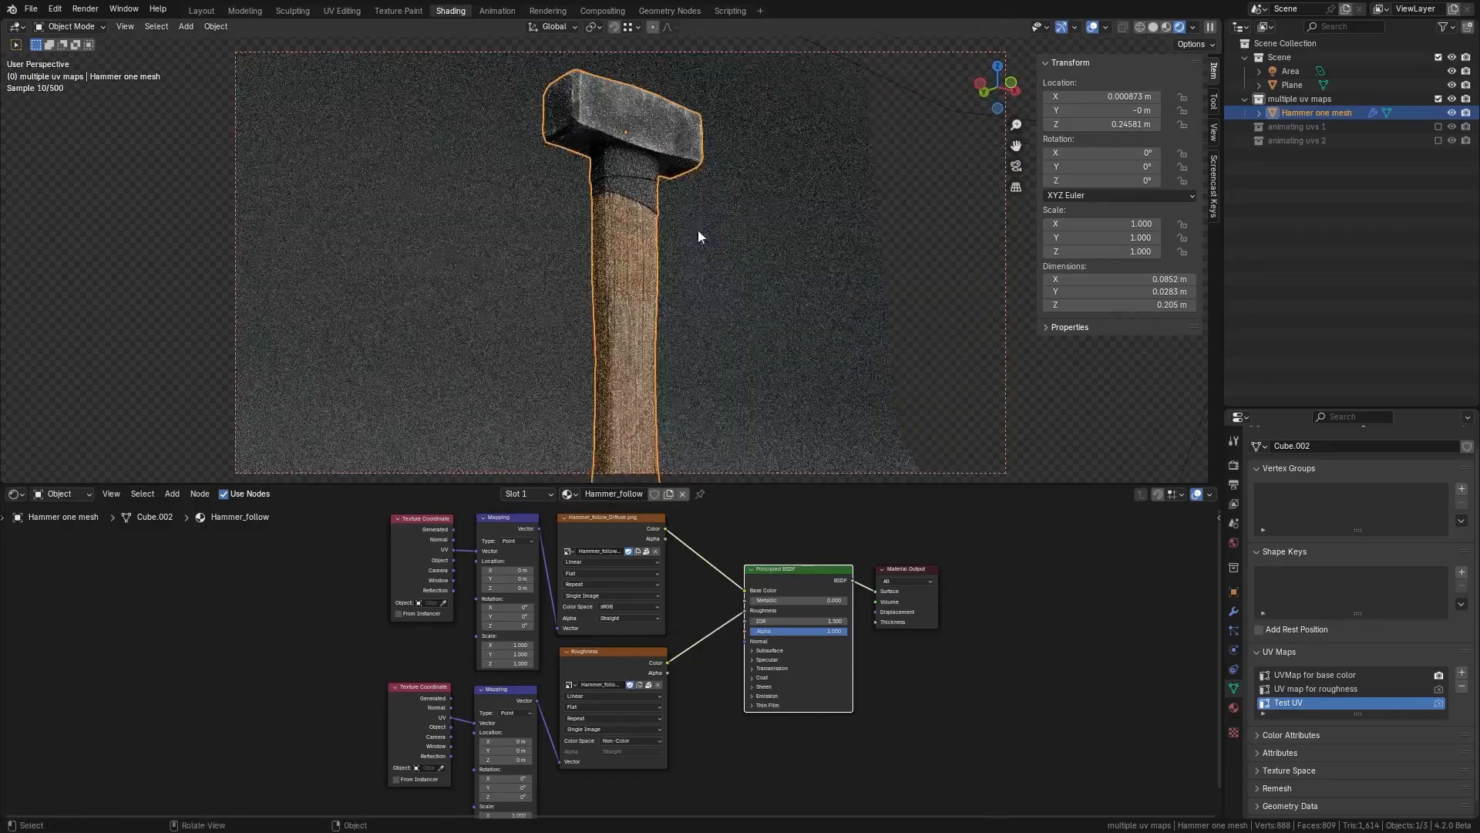
{"action": "middle_click_drag", "start_coordinate": [667, 169], "coordinate": [728, 283], "text": "shift"}
{"action": "scroll", "coordinate": [683, 282], "scroll_direction": "up", "scroll_amount": 2}
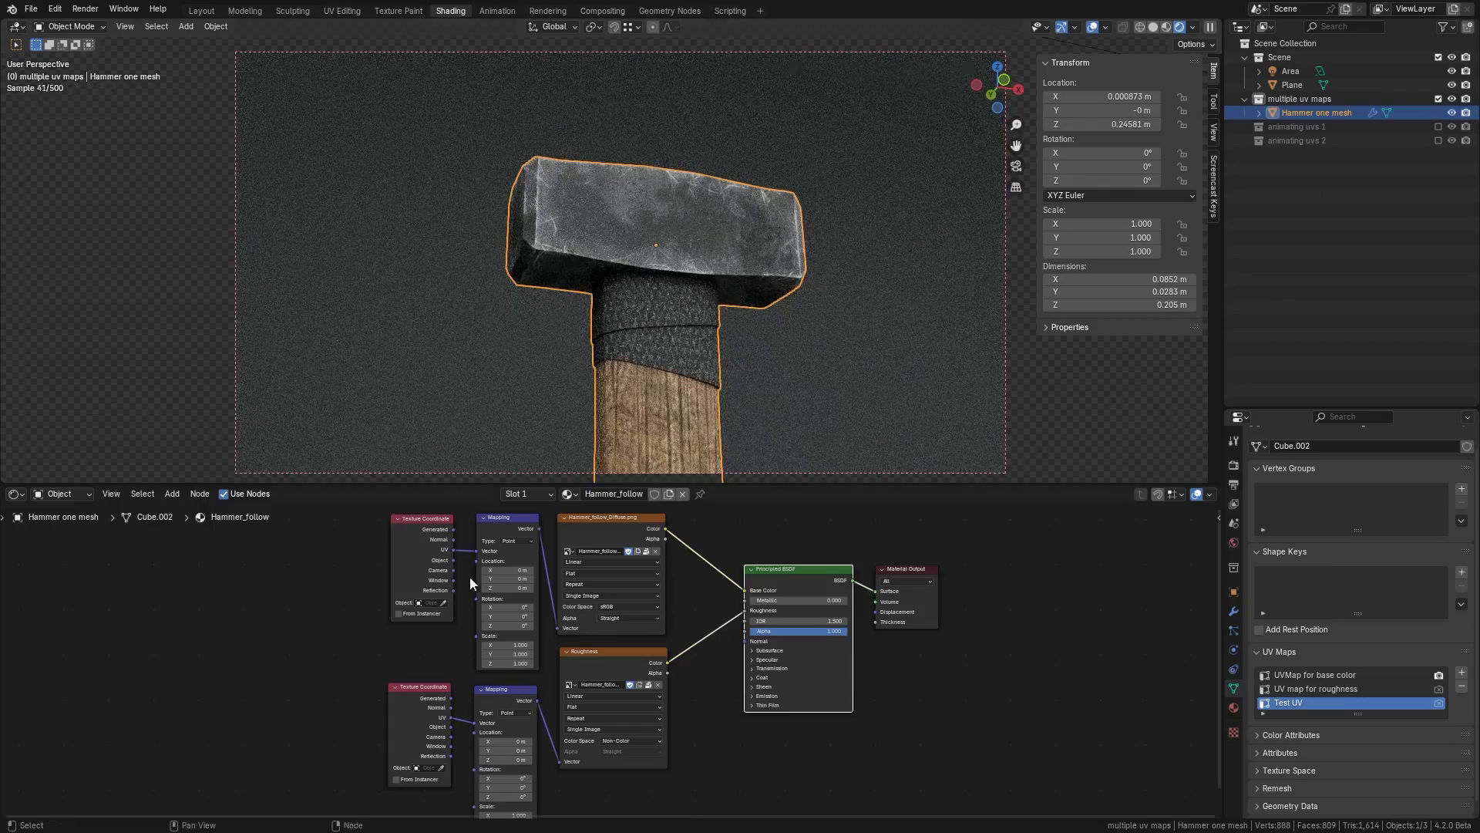
{"action": "left_click", "coordinate": [594, 518], "text": "ctrl+shift"}
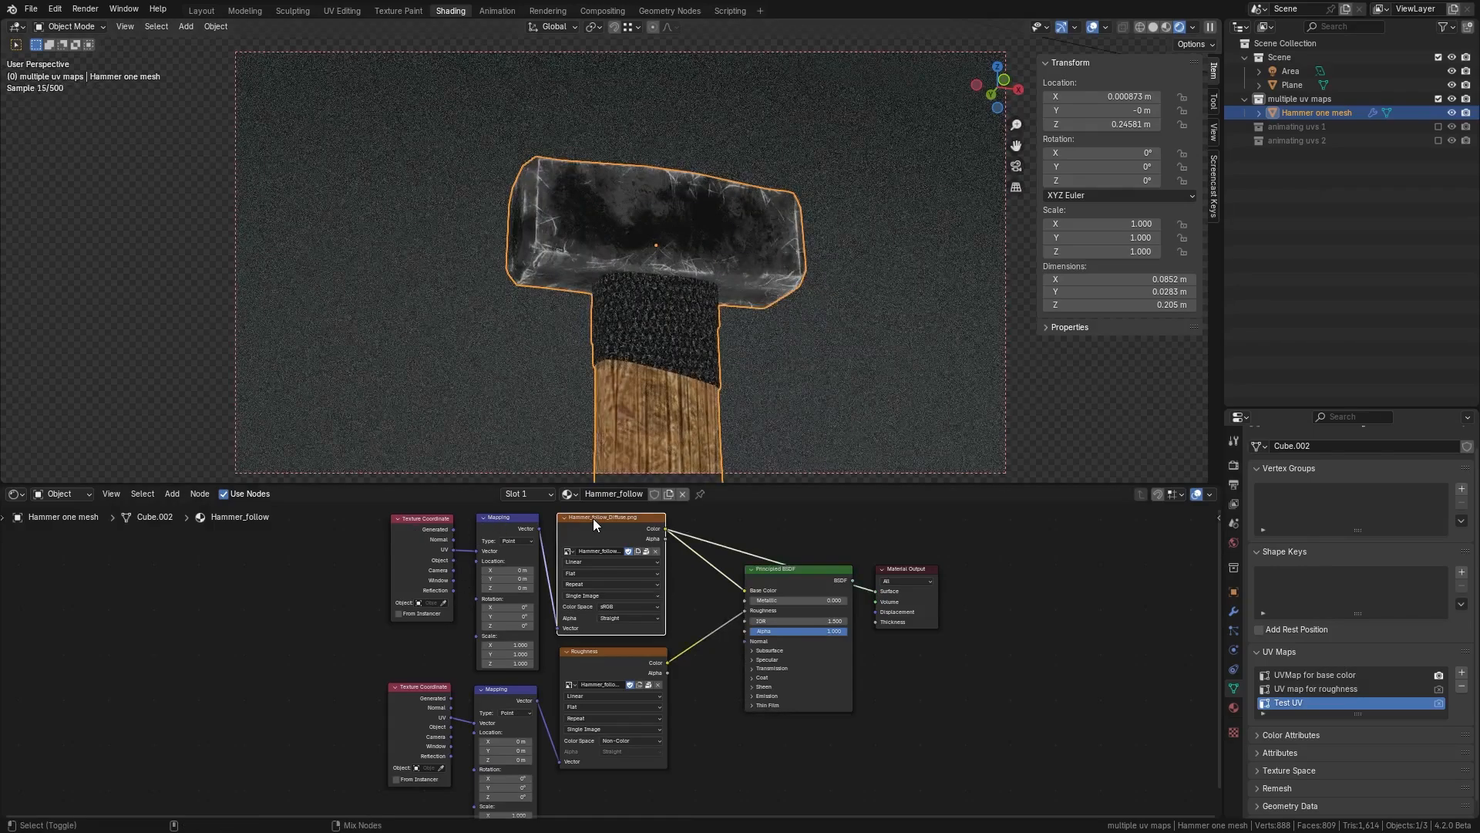
{"action": "scroll", "coordinate": [705, 318], "scroll_direction": "down", "scroll_amount": 2}
{"action": "mouse_move", "coordinate": [709, 317]}
{"action": "middle_mouse_down"}
{"action": "mouse_move", "coordinate": [686, 364]}
{"action": "mouse_move", "coordinate": [725, 315]}
{"action": "middle_mouse_up"}
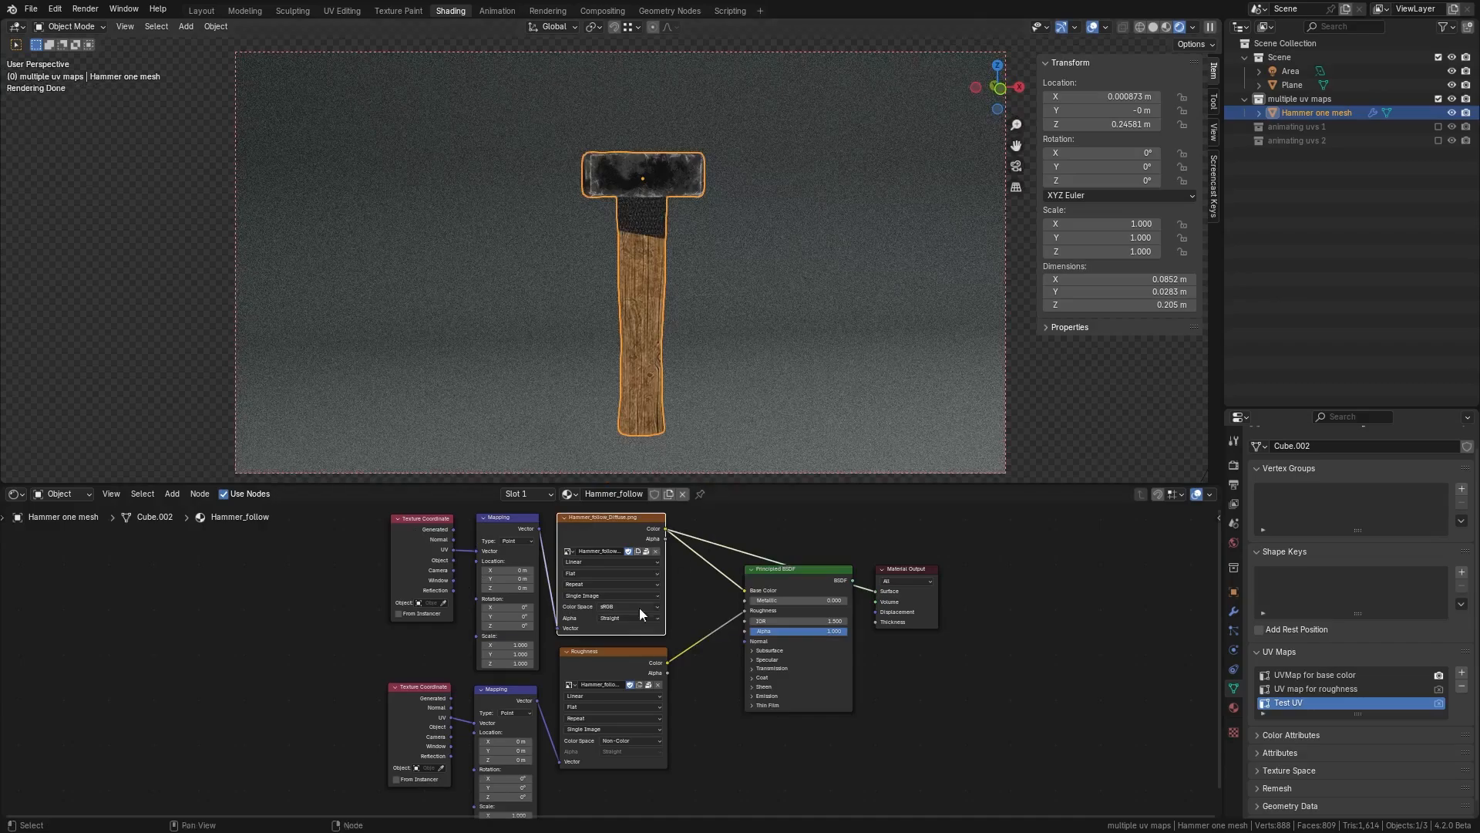
Step: Preview the roughness texture on the hammer, then return to the full shader preview
{"action": "left_click", "coordinate": [605, 658], "text": "ctrl+shift"}
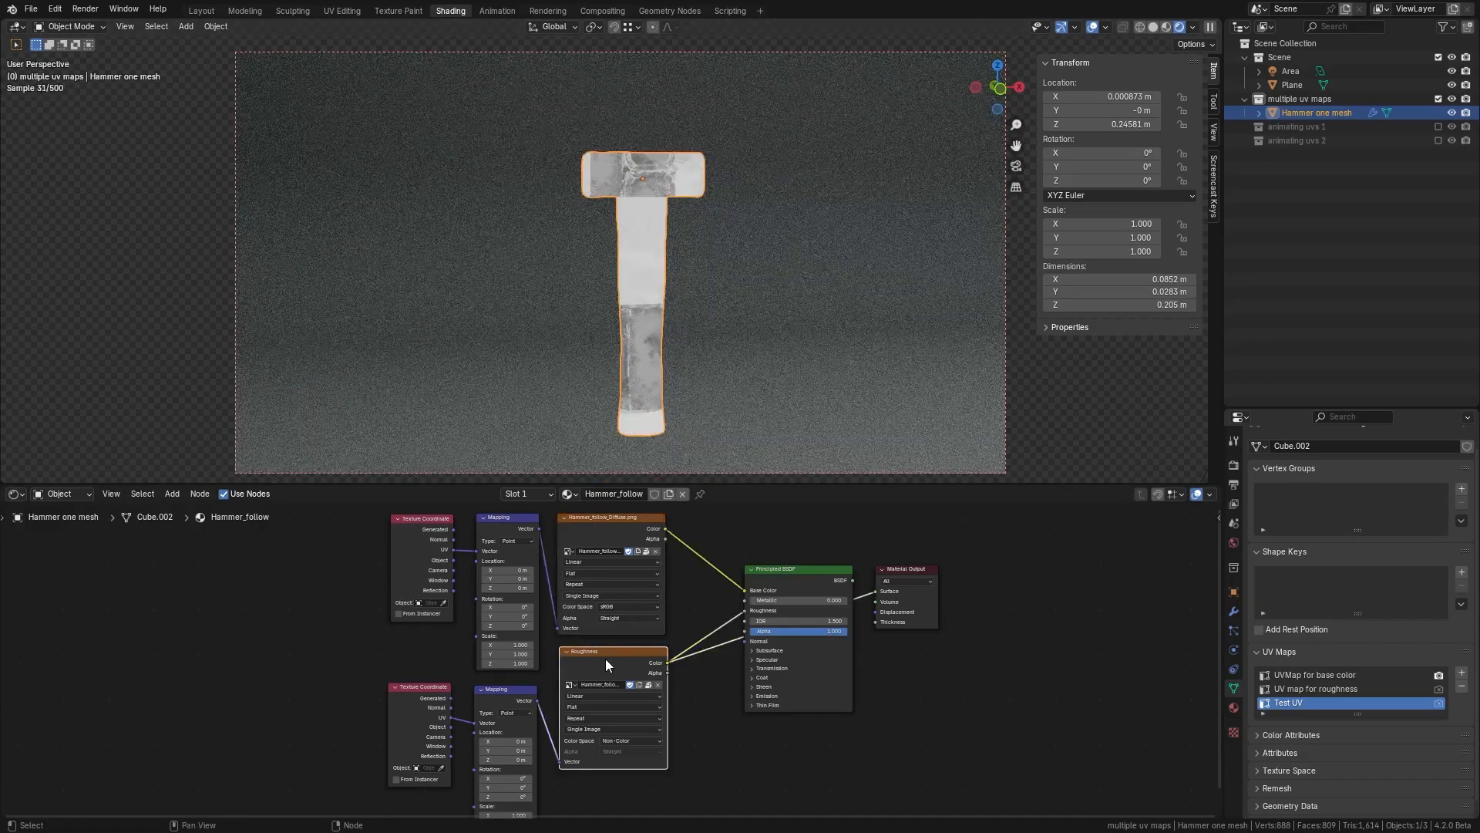
{"action": "mouse_move", "coordinate": [621, 368]}
{"action": "middle_mouse_down"}
{"action": "mouse_move", "coordinate": [609, 354]}
{"action": "mouse_move", "coordinate": [489, 351]}
{"action": "mouse_move", "coordinate": [641, 349]}
{"action": "middle_mouse_up"}
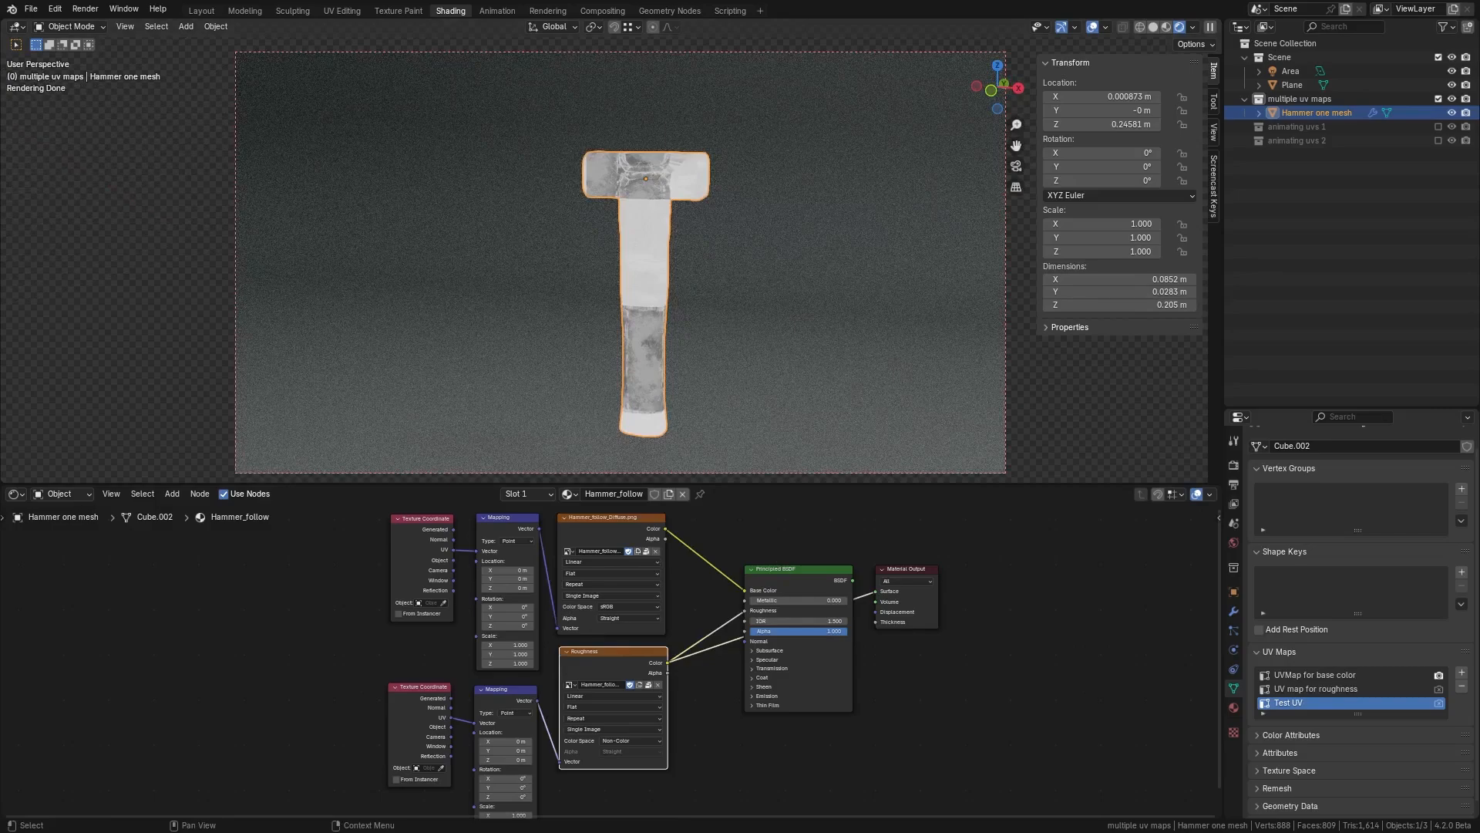
{"action": "scroll", "coordinate": [664, 152], "scroll_direction": "up", "scroll_amount": 3}
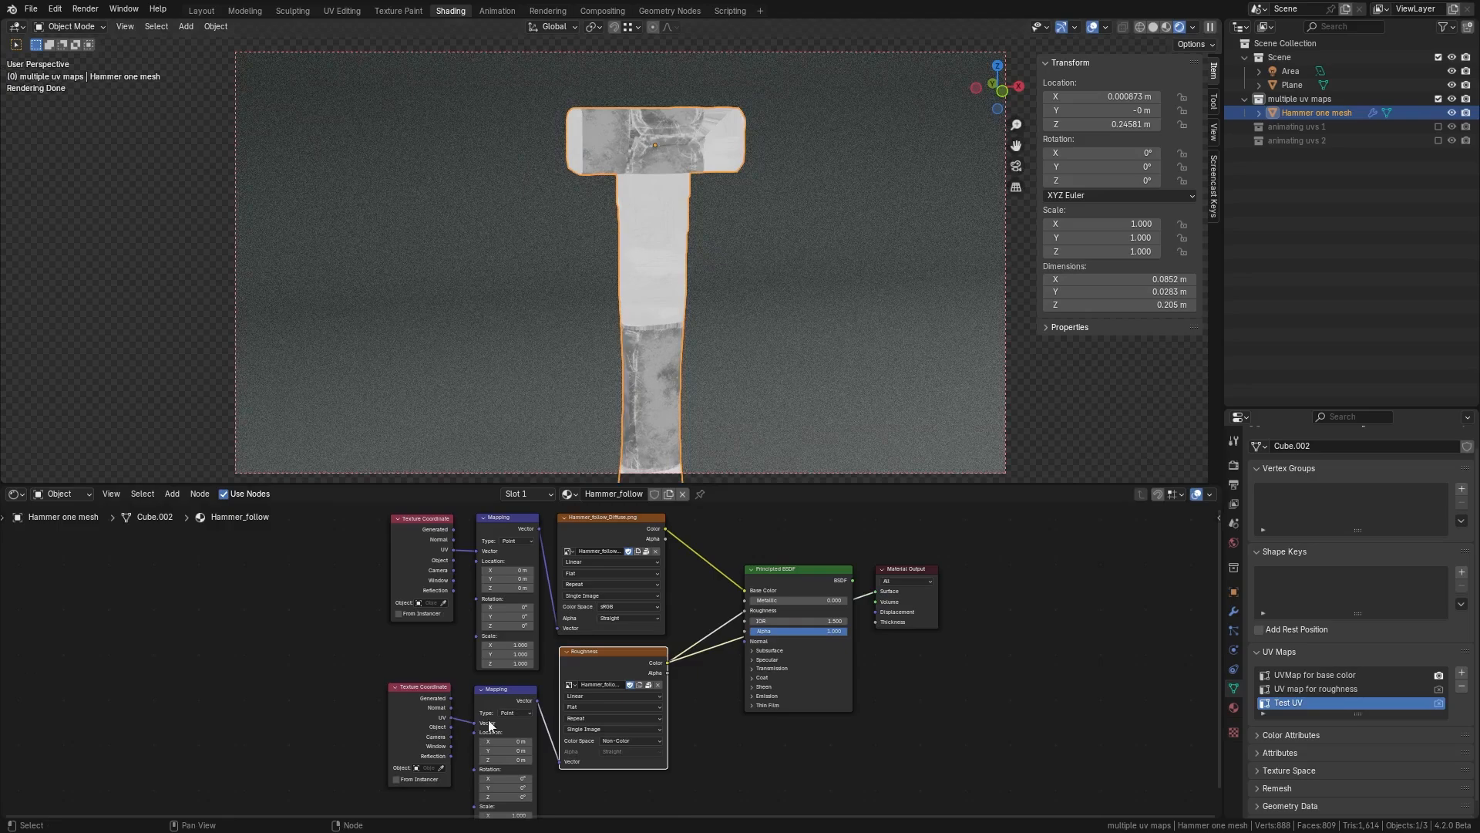
{"action": "left_click_drag", "start_coordinate": [722, 617], "coordinate": [828, 574]}
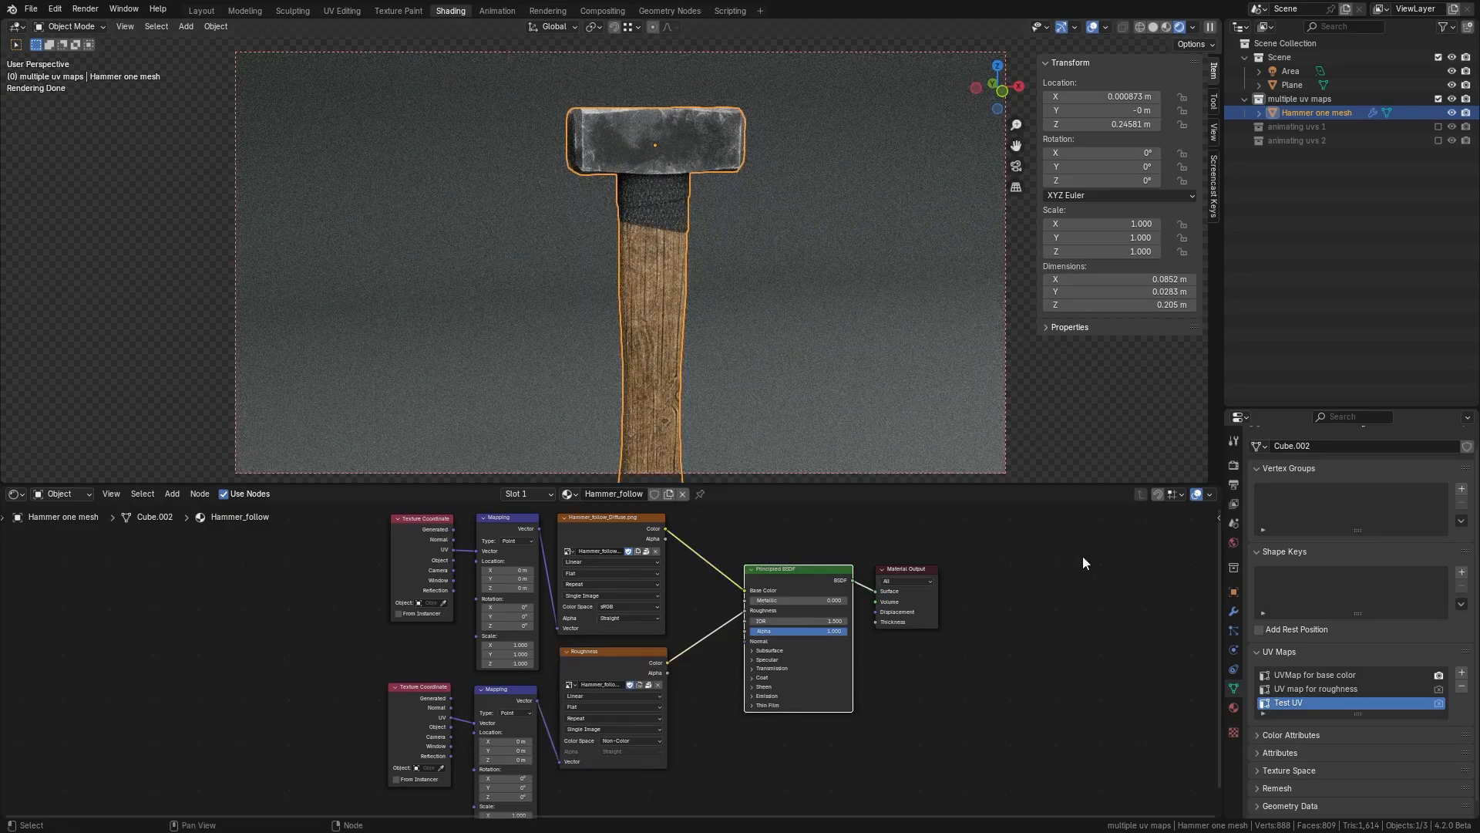
Step: Add a UV Map input node to the material's node tree
{"action": "left_click", "coordinate": [1311, 675]}
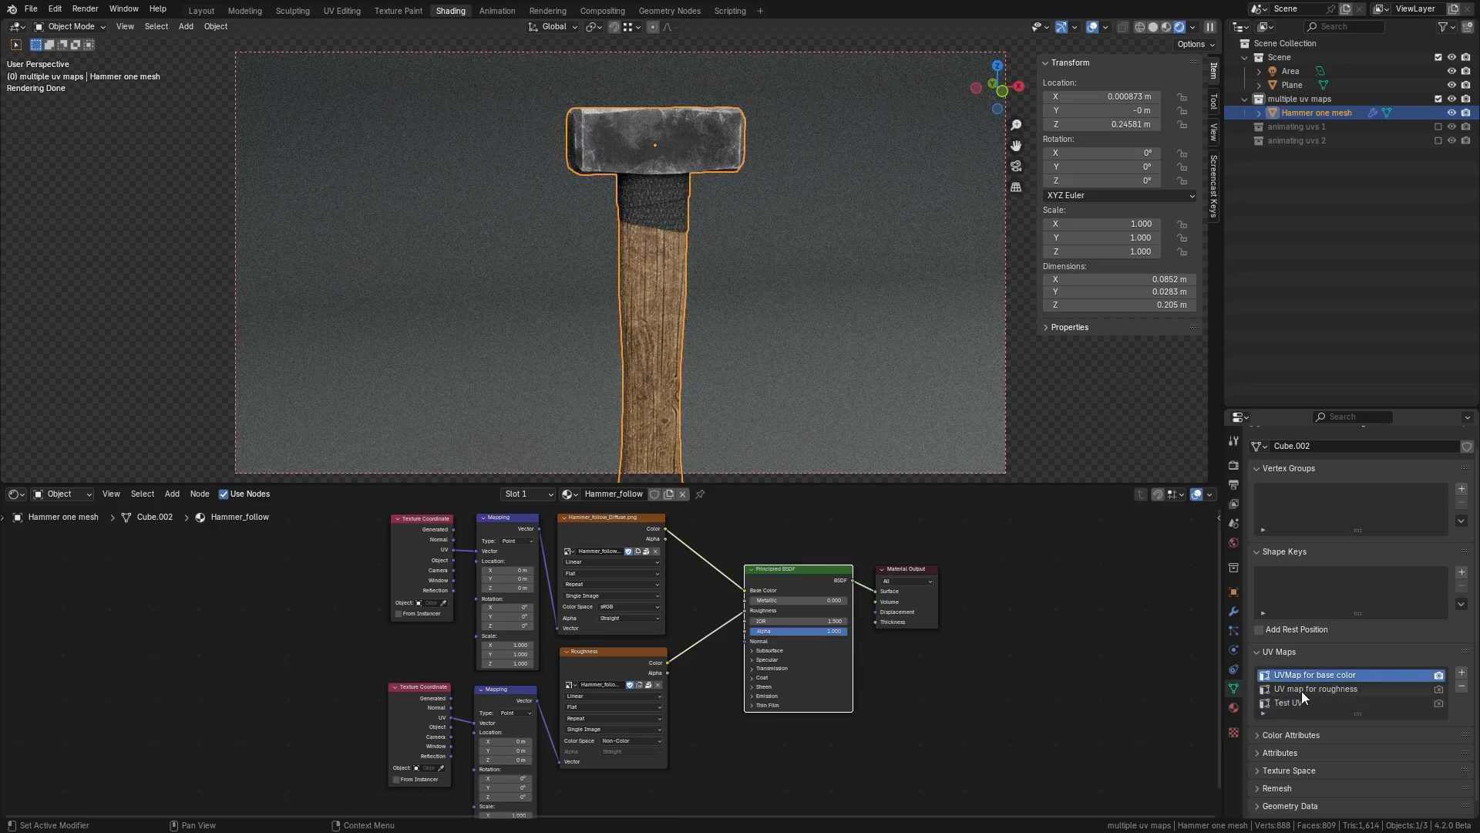
{"action": "middle_click_drag", "start_coordinate": [336, 671], "coordinate": [381, 669]}
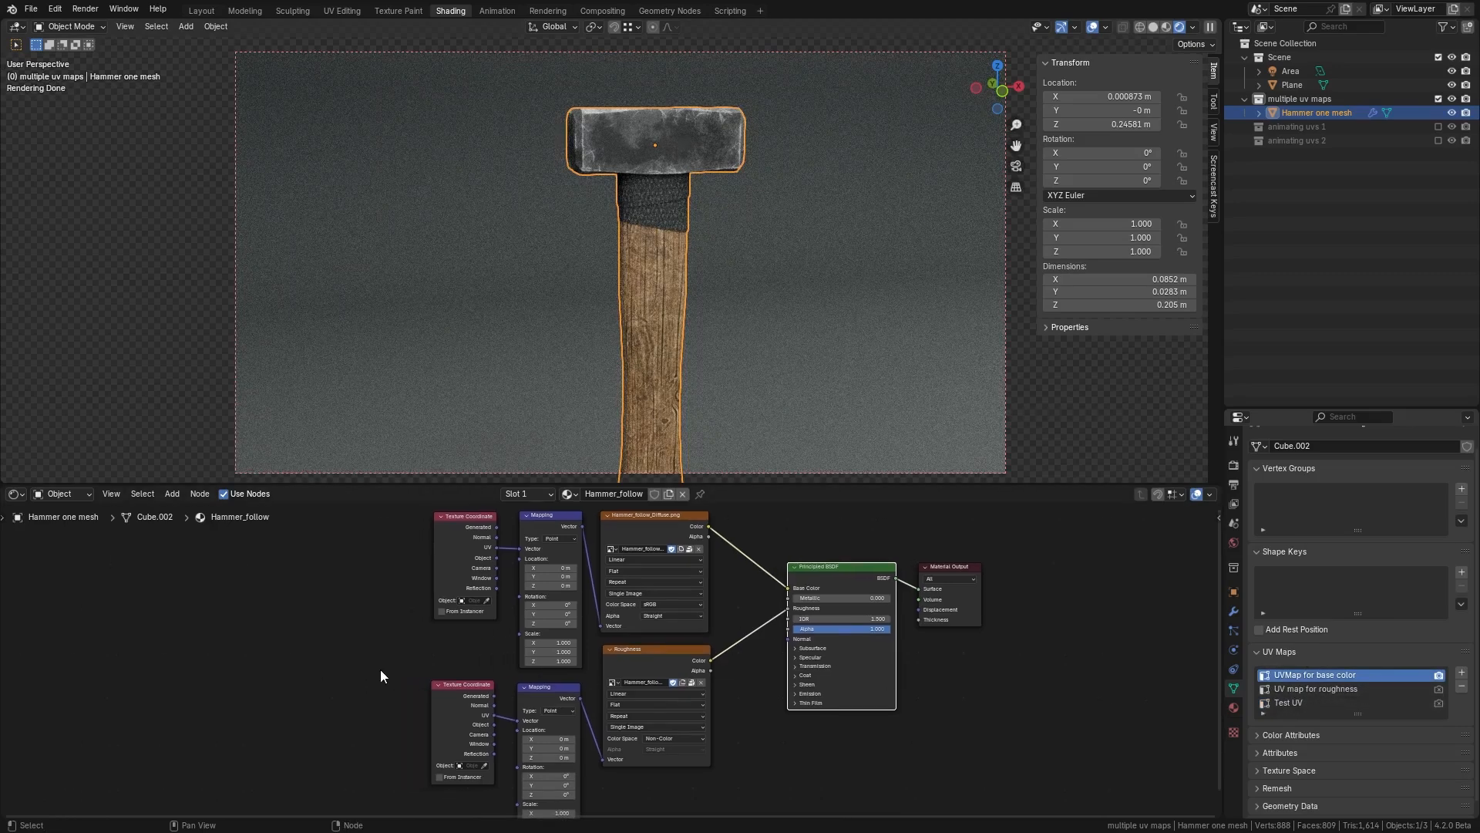
{"action": "key", "text": "shift+a"}
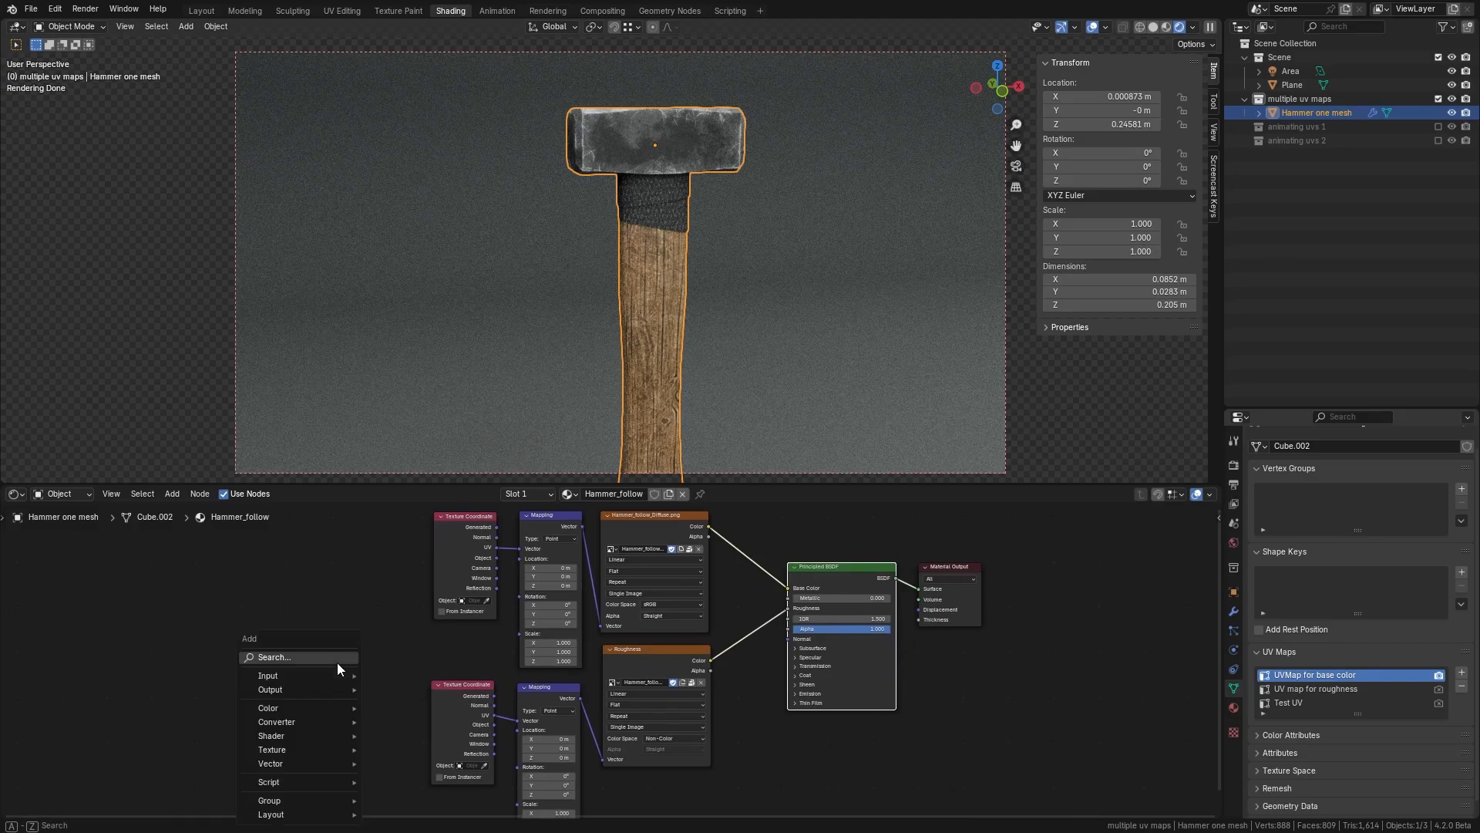
{"action": "mouse_move", "coordinate": [322, 672]}
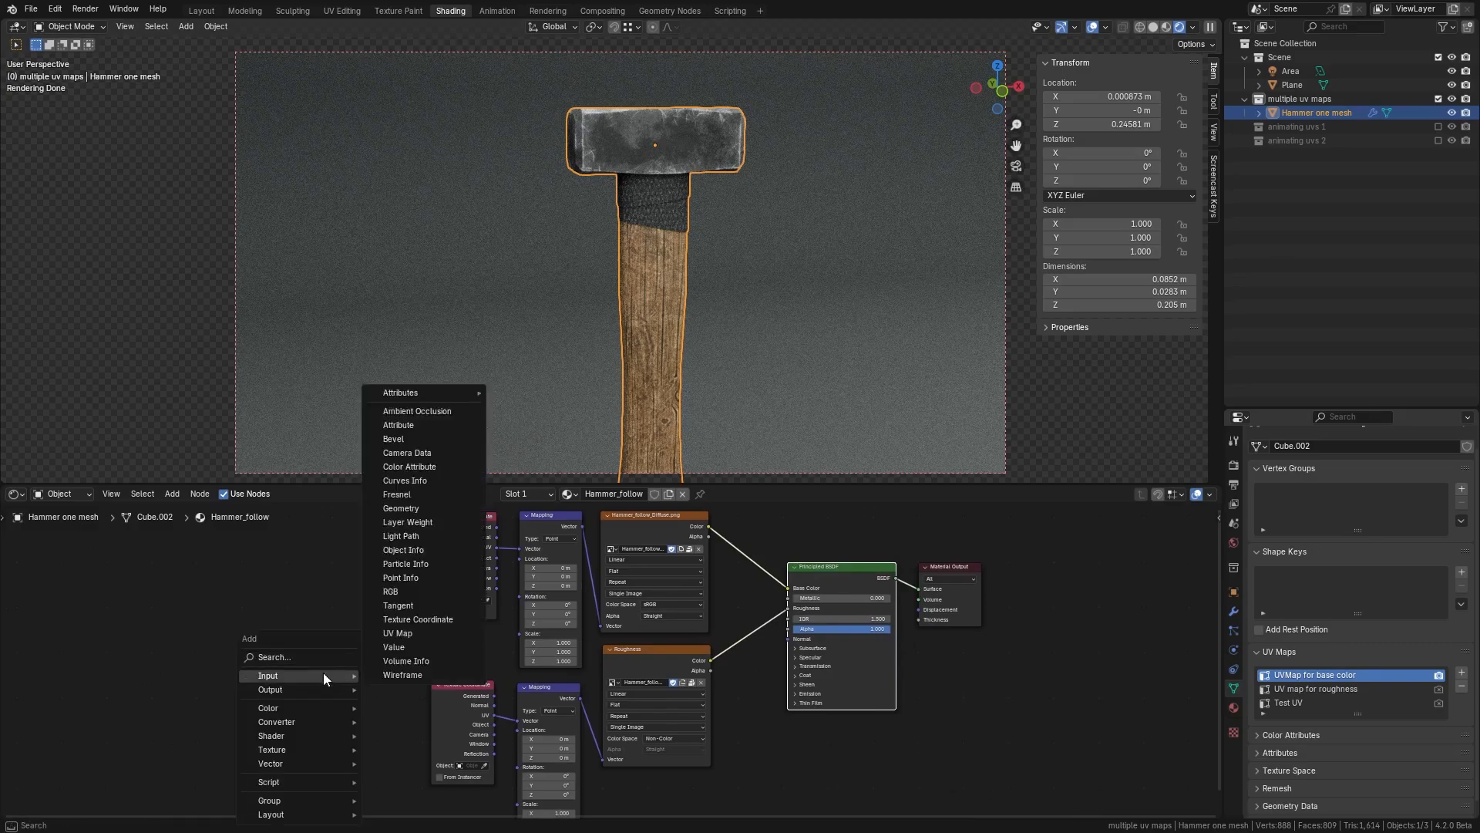
{"action": "left_click", "coordinate": [410, 634]}
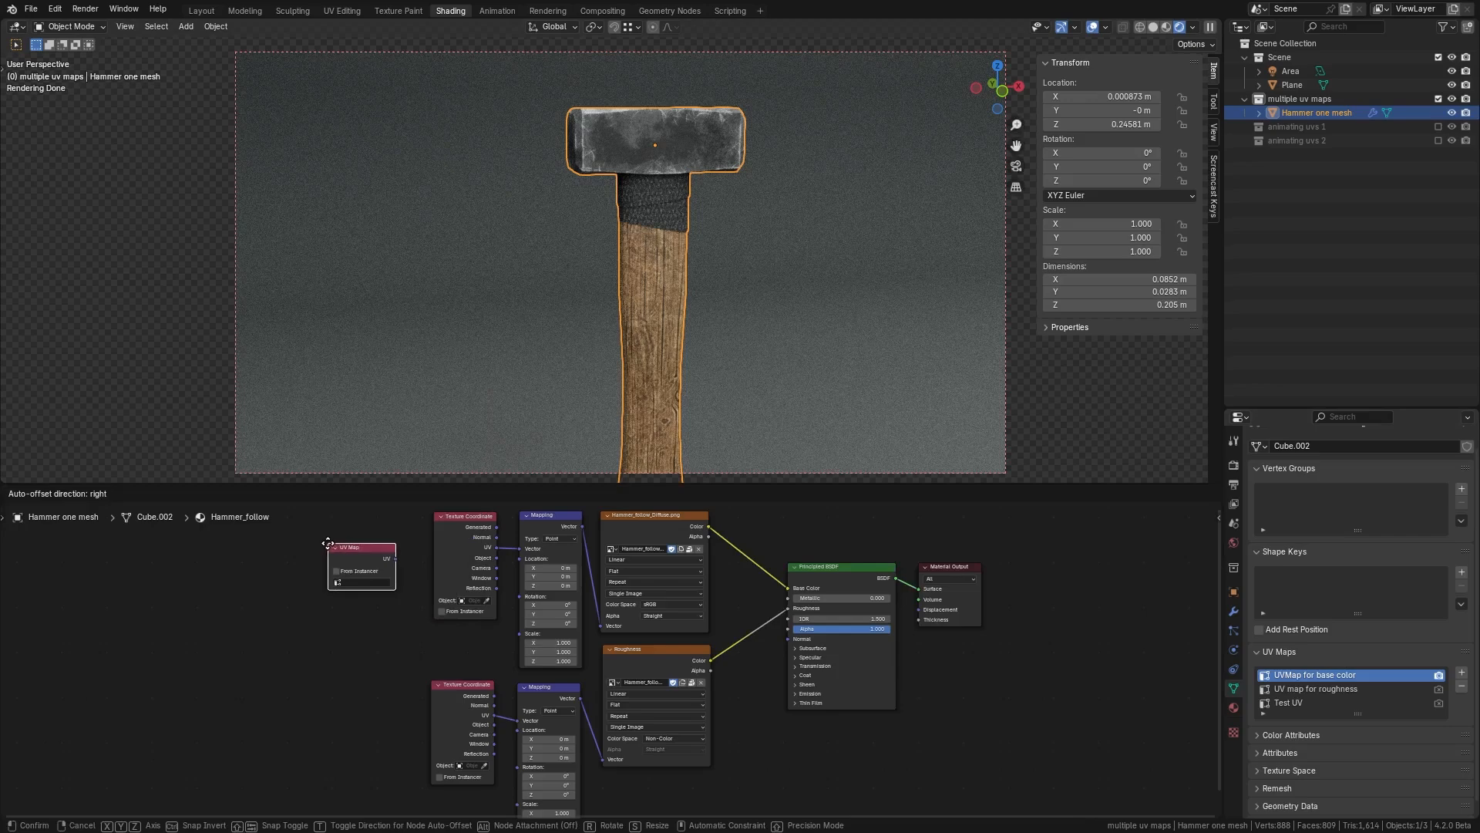
{"action": "left_click", "coordinate": [330, 549]}
Step: Set the UV Map node to UVMap for base color and connect it to the base color Mapping node's Vector input
{"action": "left_click", "coordinate": [363, 582]}
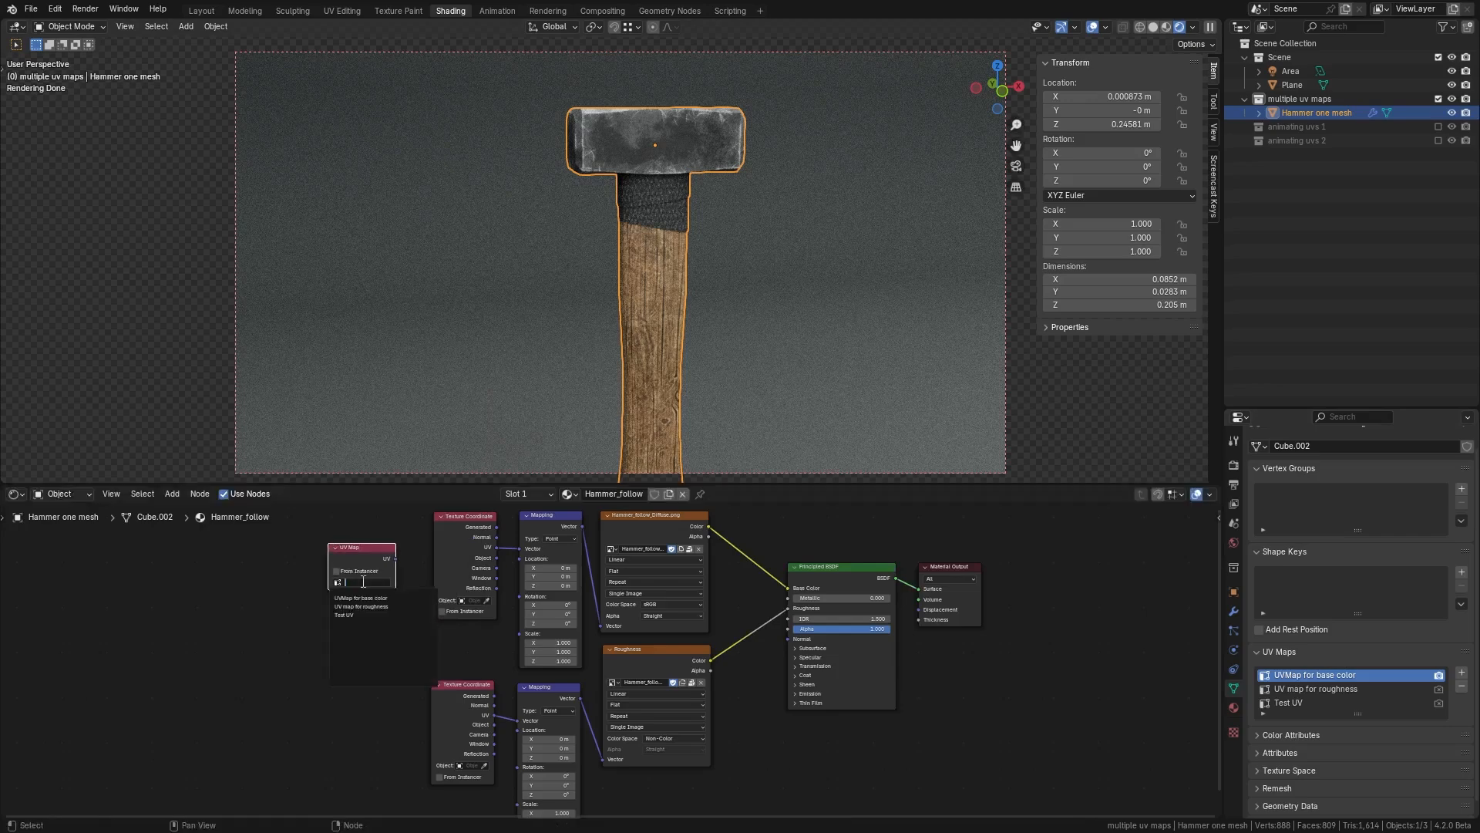
{"action": "left_click", "coordinate": [287, 583]}
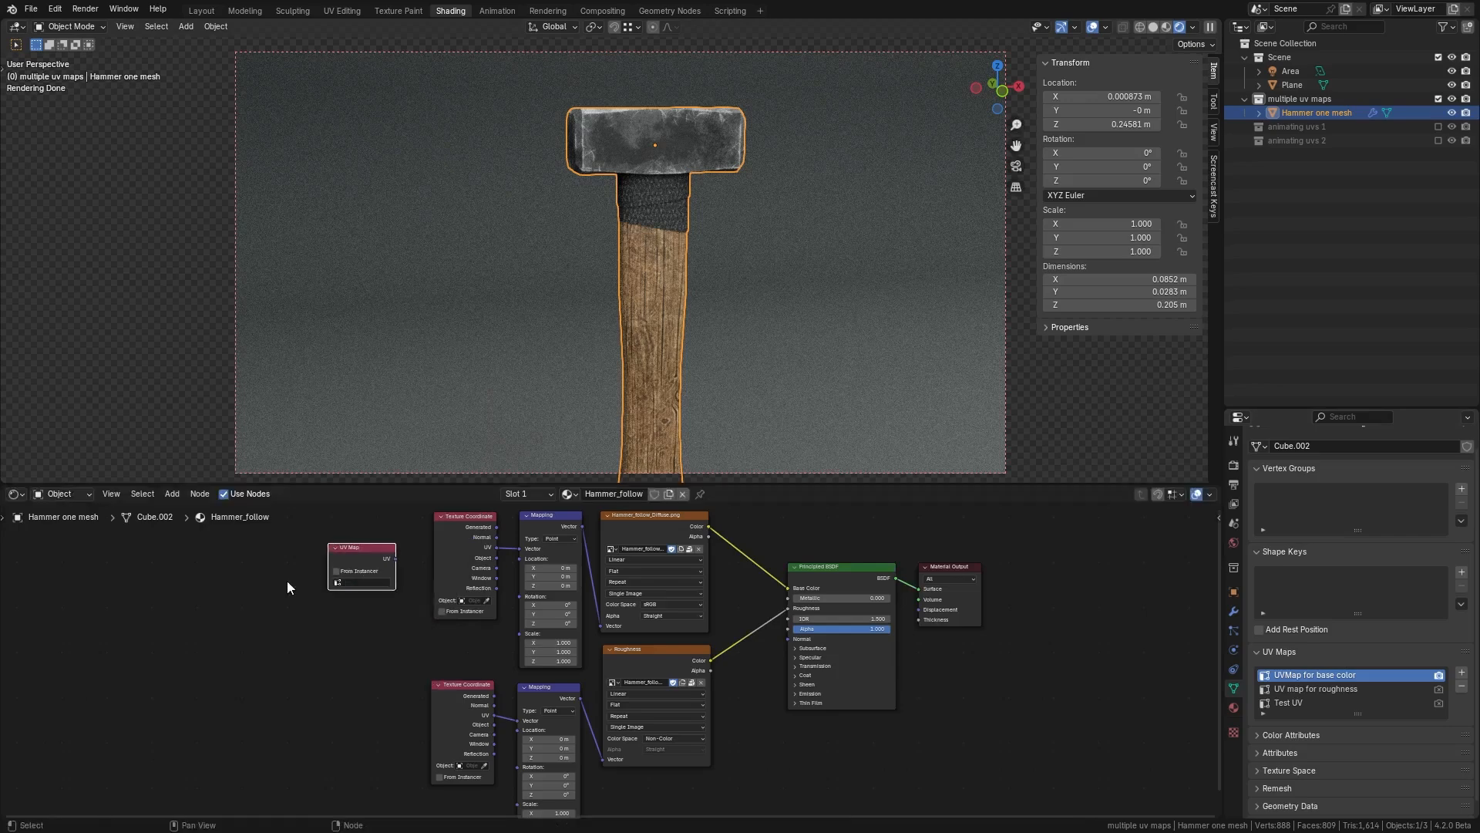
{"action": "scroll", "coordinate": [299, 583], "scroll_direction": "up", "scroll_amount": 3}
{"action": "middle_click_drag", "start_coordinate": [306, 583], "coordinate": [411, 599]}
{"action": "left_click", "coordinate": [408, 580]}
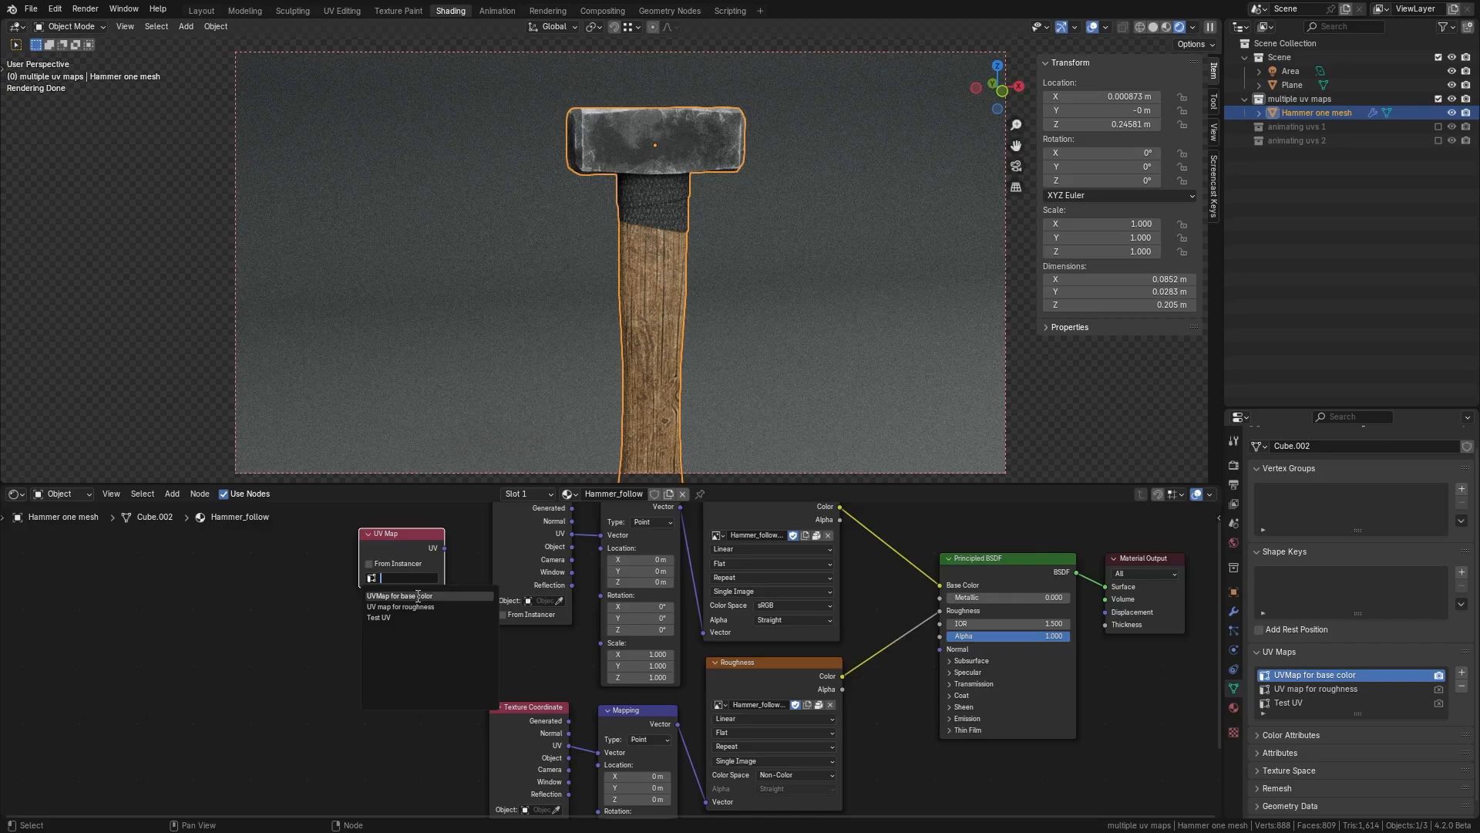
{"action": "left_click", "coordinate": [399, 596]}
{"action": "left_click_drag", "start_coordinate": [445, 548], "coordinate": [601, 541]}
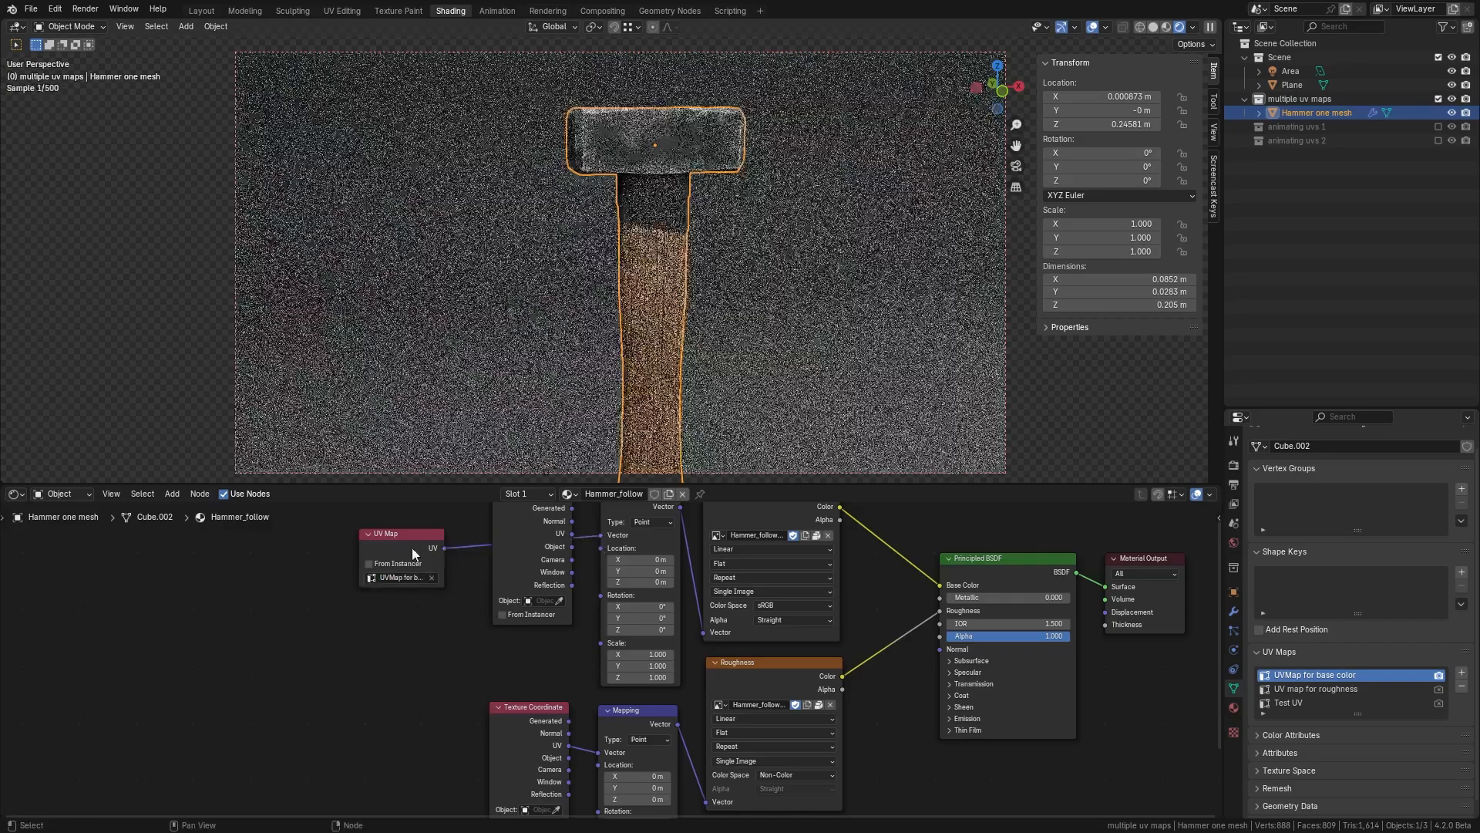
Step: Duplicate the UV Map node, set it to UV map for roughness, and connect it to the roughness Mapping node's Vector input
{"action": "left_click", "coordinate": [412, 552]}
{"action": "key", "text": "shift+d"}
{"action": "left_click", "coordinate": [422, 759]}
{"action": "middle_click_drag", "start_coordinate": [466, 743], "coordinate": [463, 686]}
{"action": "left_click", "coordinate": [404, 735]}
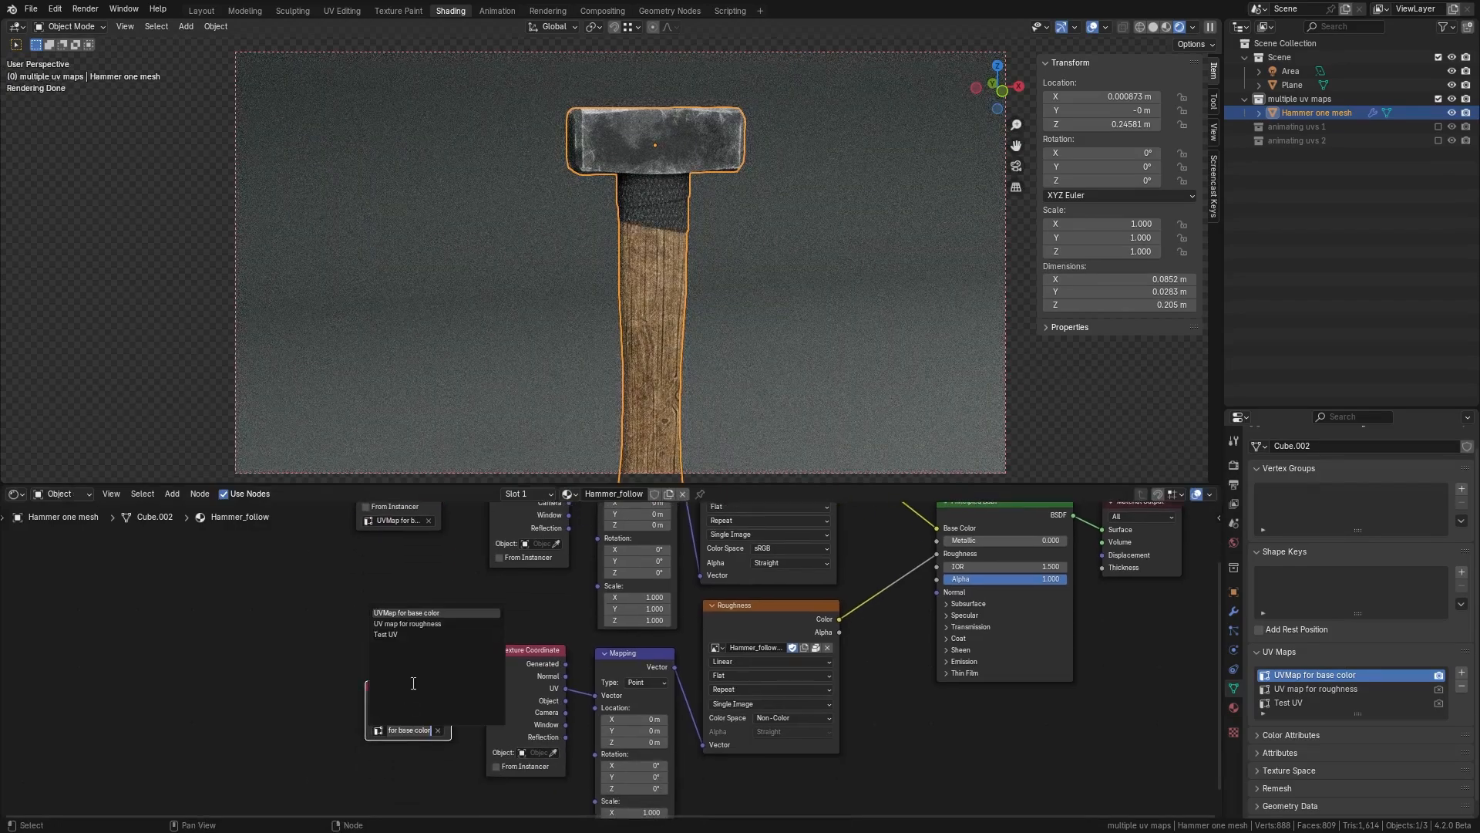
{"action": "left_click", "coordinate": [414, 633]}
{"action": "left_click_drag", "start_coordinate": [451, 702], "coordinate": [594, 696]}
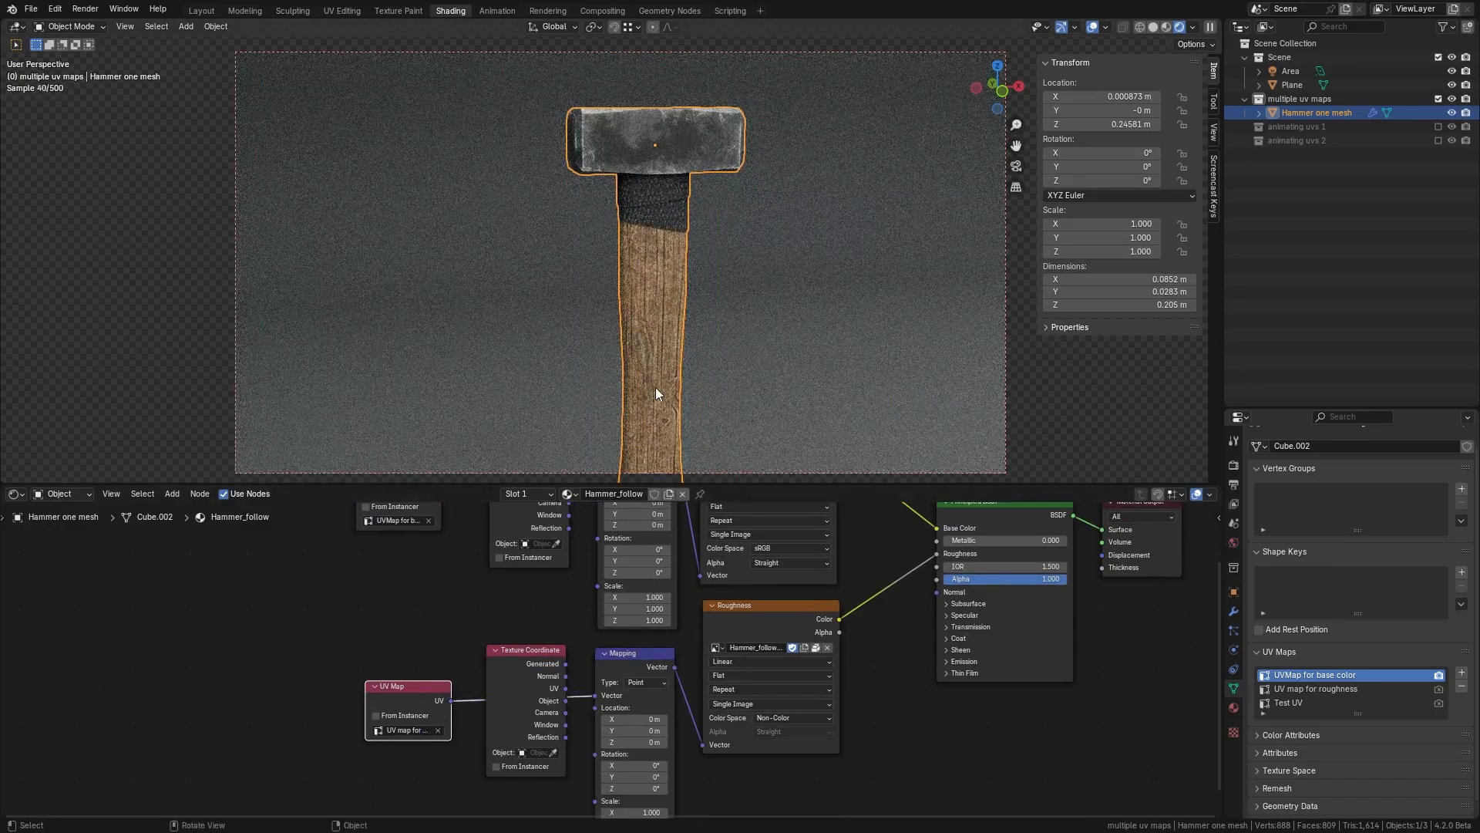
Step: Hide the ground Plane object from the viewport
{"action": "middle_click_drag", "start_coordinate": [661, 396], "coordinate": [676, 398]}
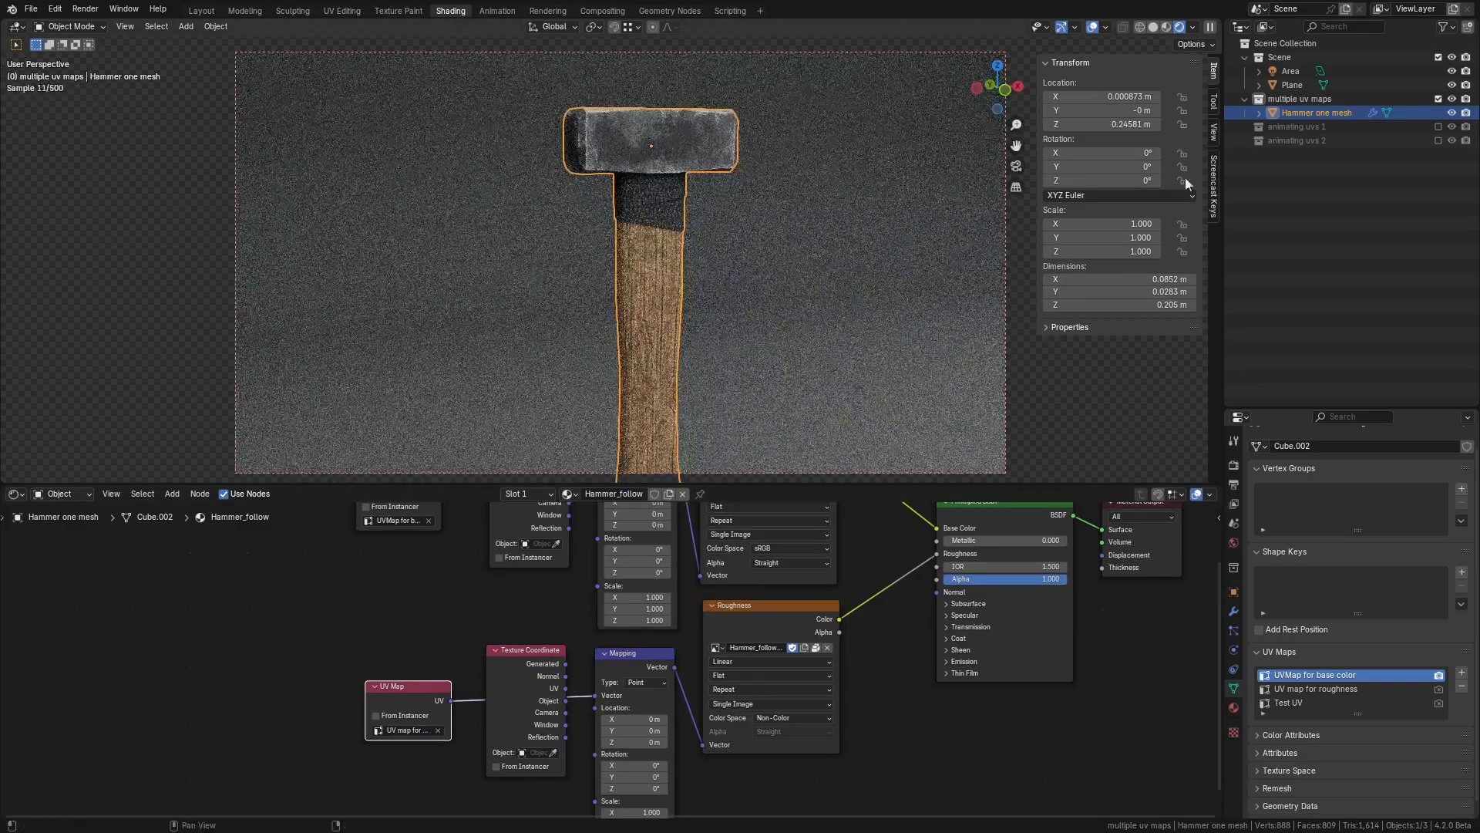
{"action": "left_click", "coordinate": [1452, 84]}
{"action": "middle_click_drag", "start_coordinate": [845, 307], "coordinate": [802, 239]}
Step: Preview the roughness texture on the hammer from a closer angle
{"action": "middle_click_drag", "start_coordinate": [836, 610], "coordinate": [783, 646]}
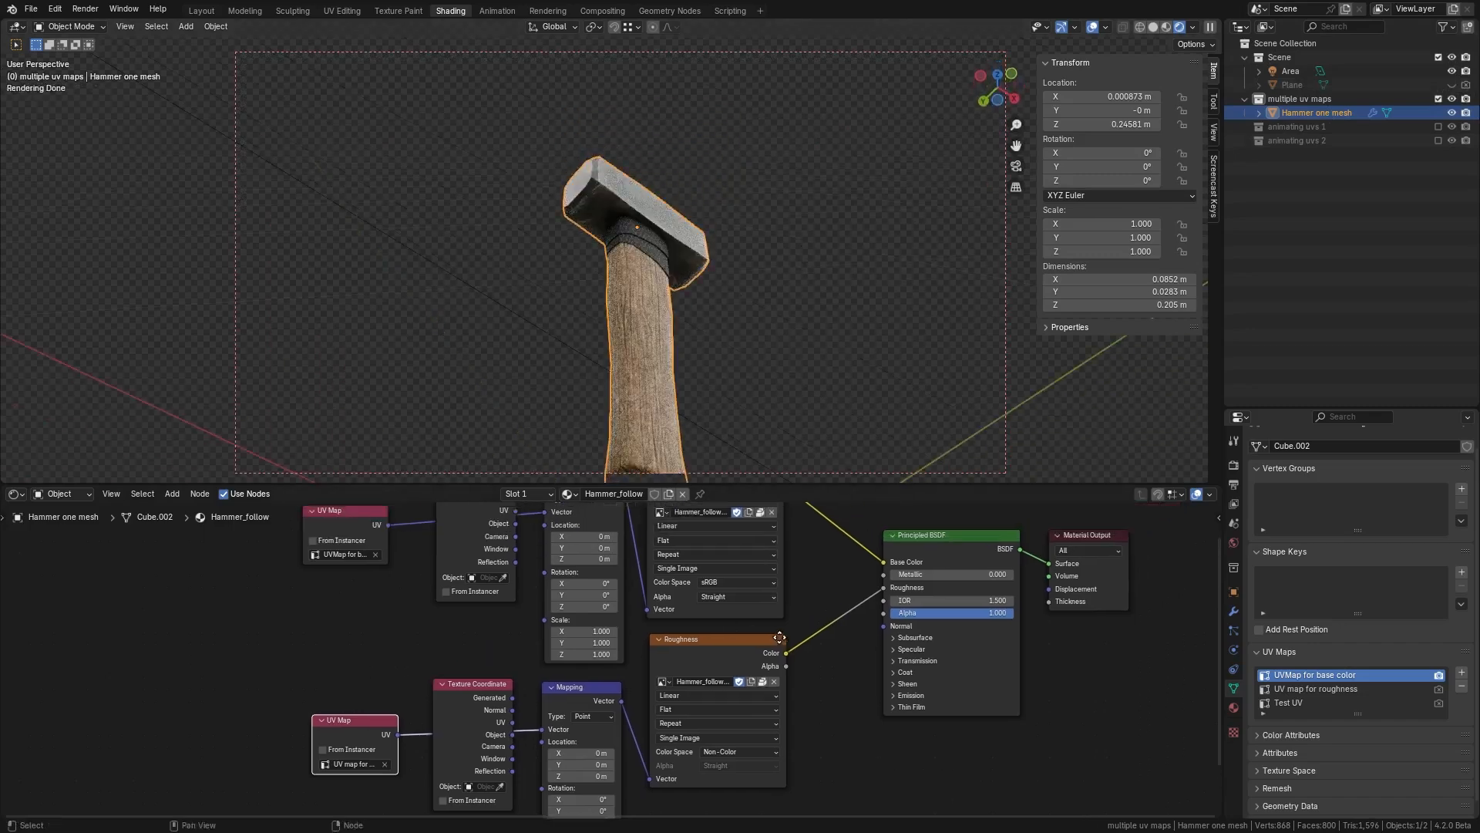
{"action": "left_click", "coordinate": [728, 645], "text": "ctrl+shift"}
{"action": "middle_click_drag", "start_coordinate": [706, 398], "coordinate": [669, 354]}
Step: Duplicate the base color UV Map node and set the copy to Test UV
{"action": "left_click", "coordinate": [330, 525]}
{"action": "key", "text": "shift+d"}
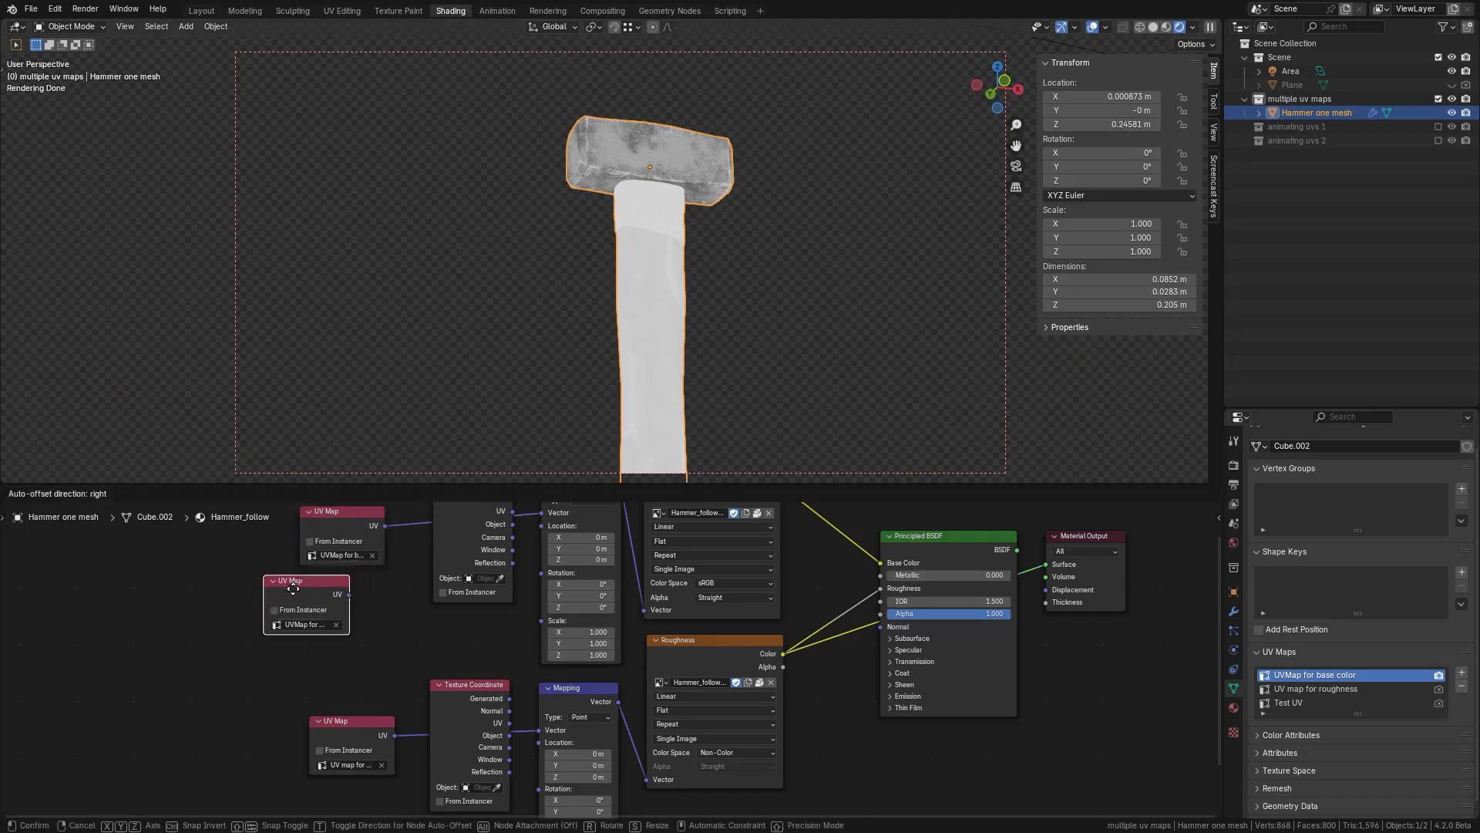
{"action": "left_click", "coordinate": [293, 593]}
{"action": "left_click", "coordinate": [308, 623]}
{"action": "left_click", "coordinate": [312, 670]}
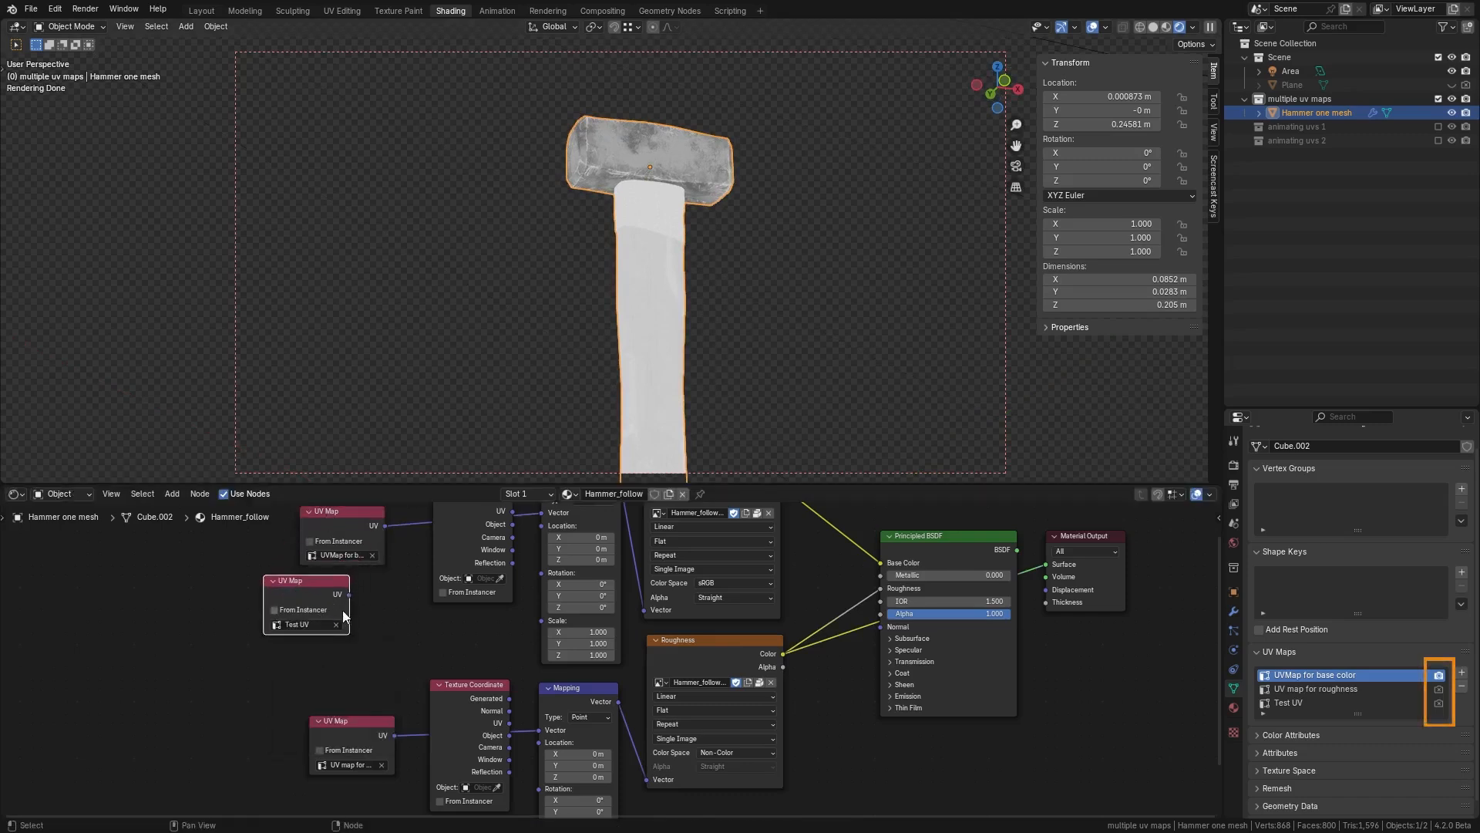
Step: Connect the Test UV node to the base color Mapping node's Vector input and preview the base color texture
{"action": "left_click_drag", "start_coordinate": [349, 594], "coordinate": [543, 587]}
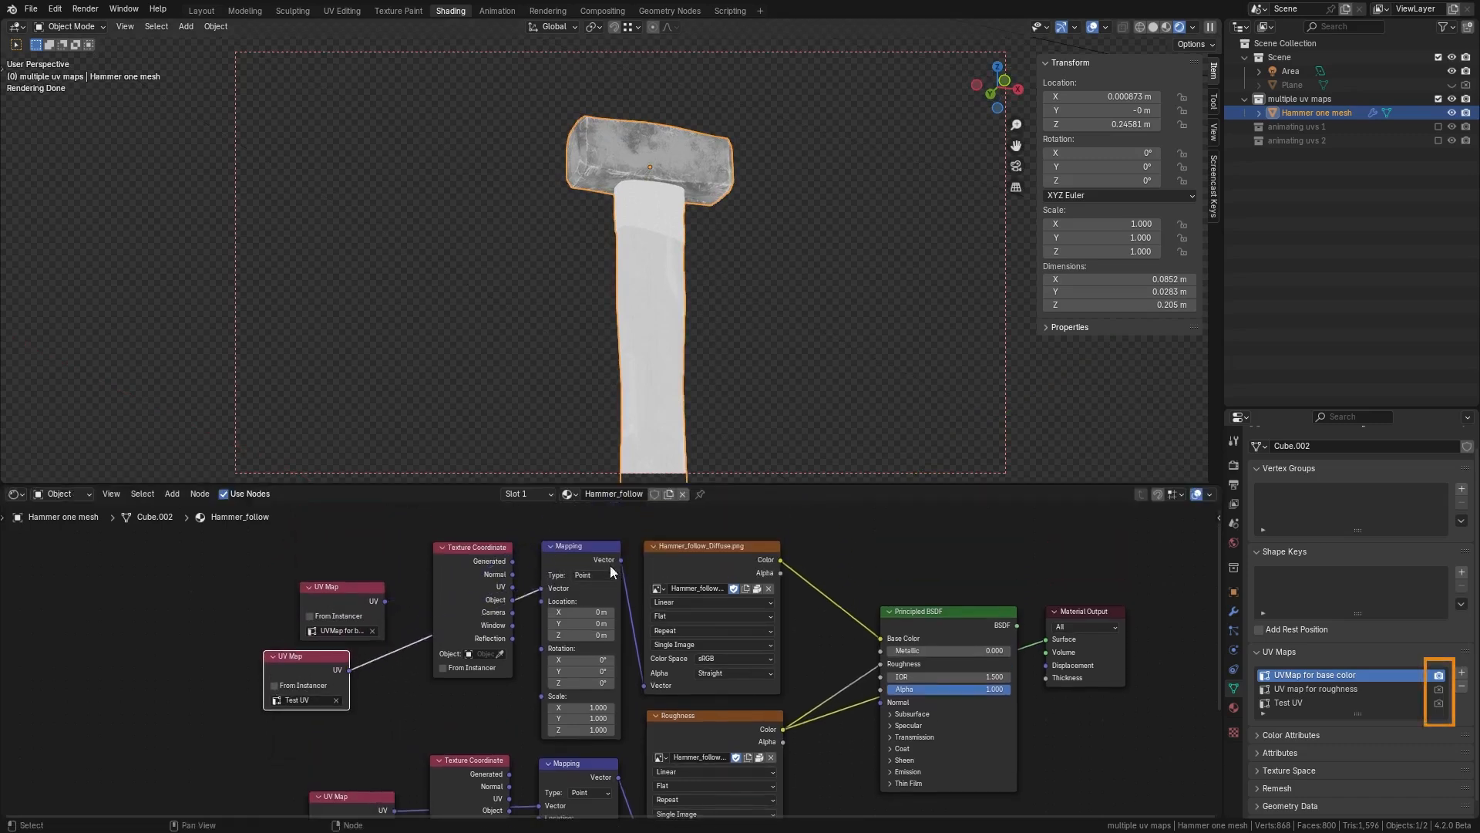
{"action": "left_click", "coordinate": [686, 549]}
{"action": "left_click_drag", "start_coordinate": [334, 648], "coordinate": [366, 646]}
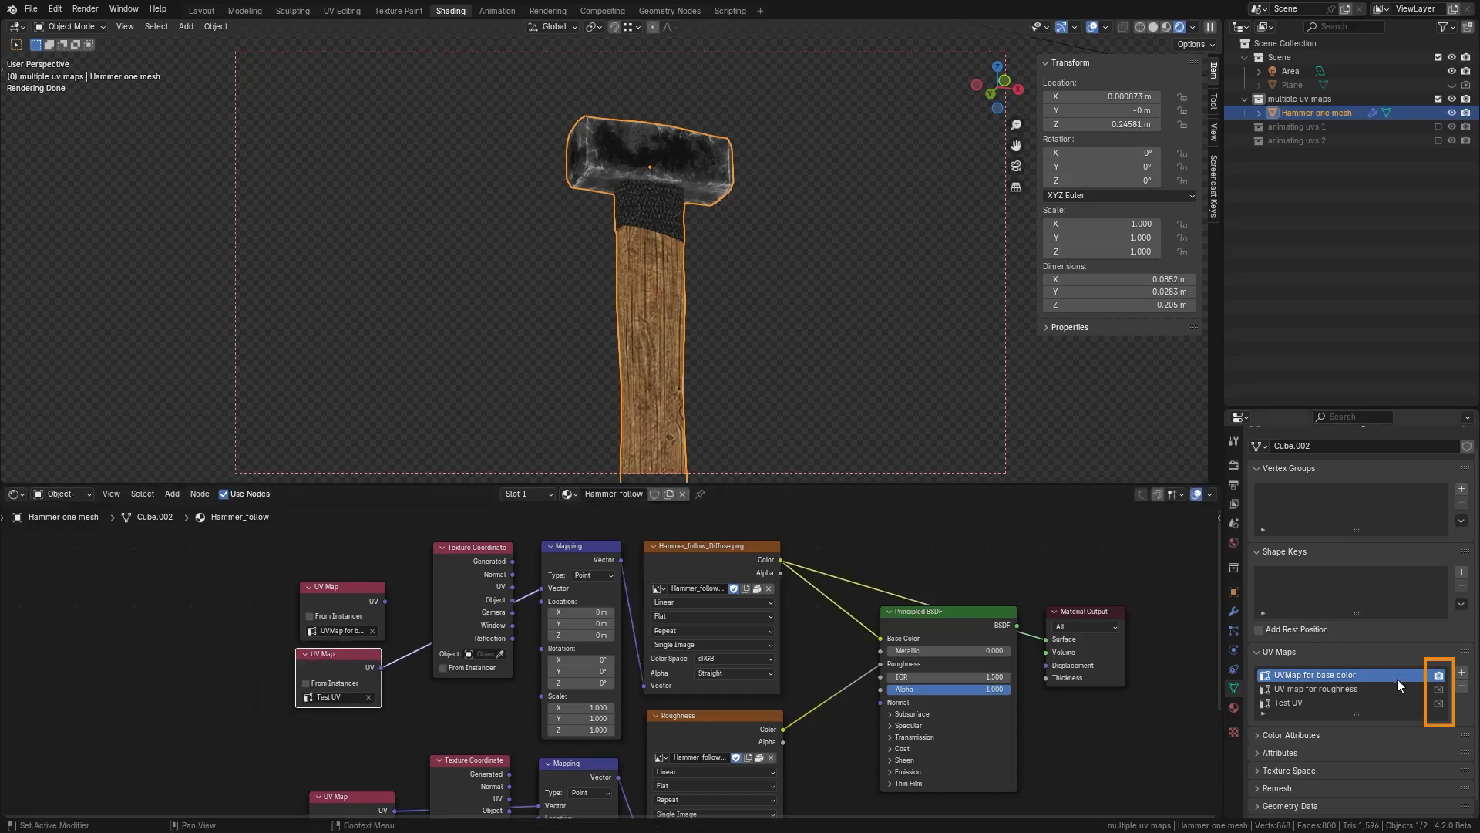
Step: Switch the active render UV map to the roughness map and back to the base color map
{"action": "left_click", "coordinate": [1439, 690]}
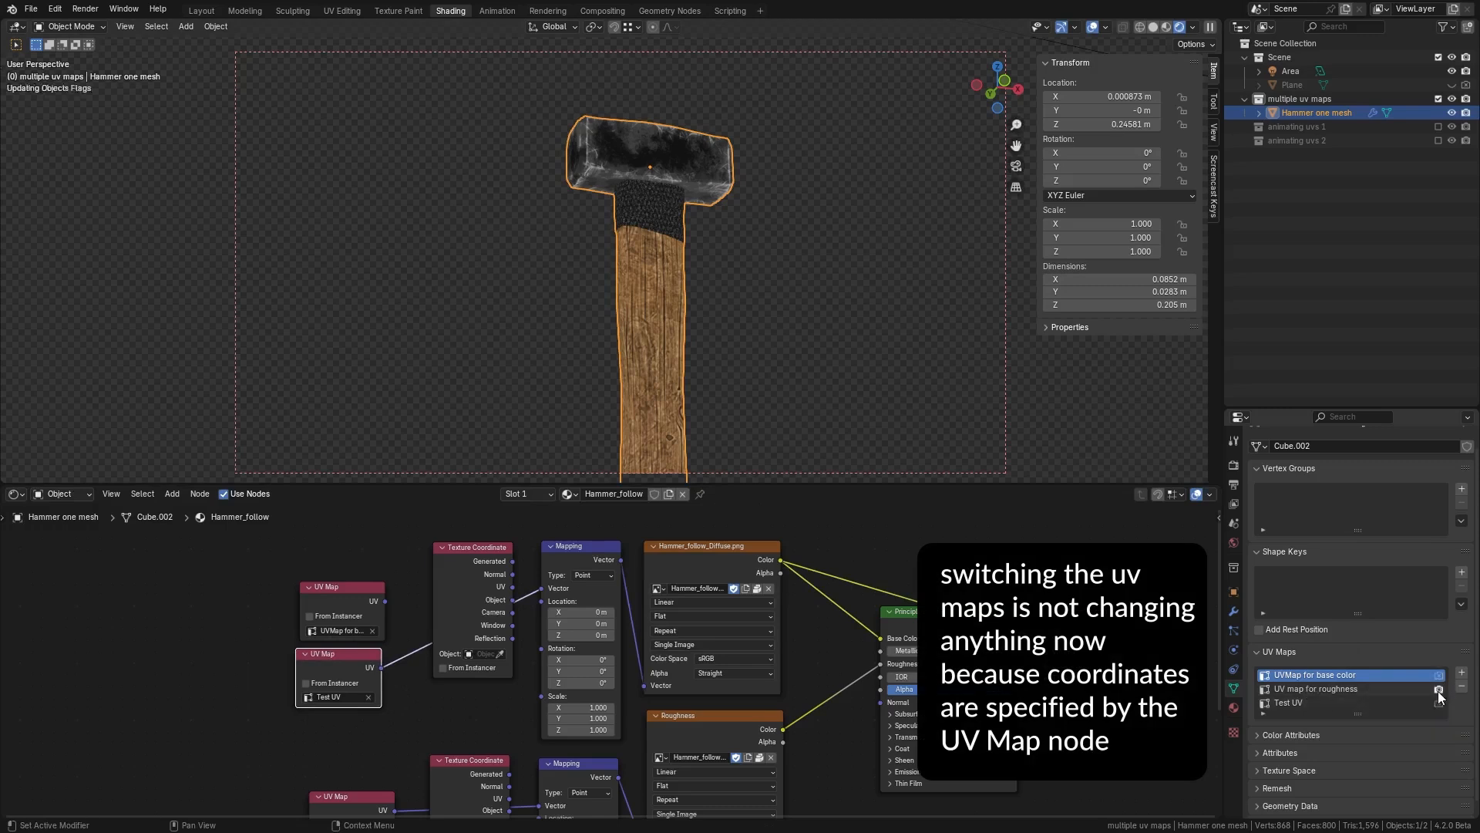
{"action": "left_click", "coordinate": [1439, 677]}
{"action": "scroll", "coordinate": [463, 677], "scroll_direction": "down", "scroll_amount": 3}
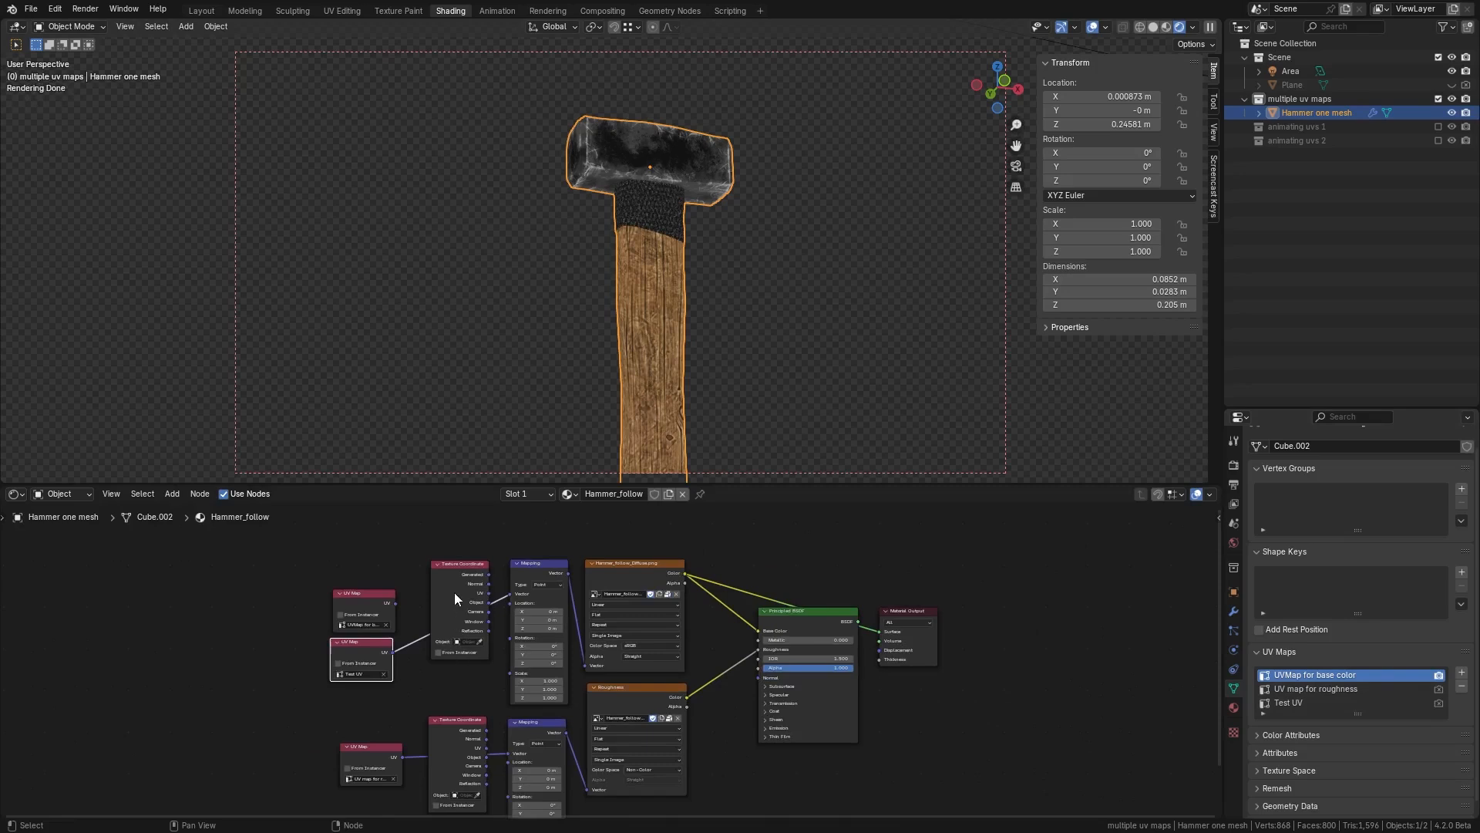
{"action": "left_click_drag", "start_coordinate": [457, 599], "coordinate": [285, 601]}
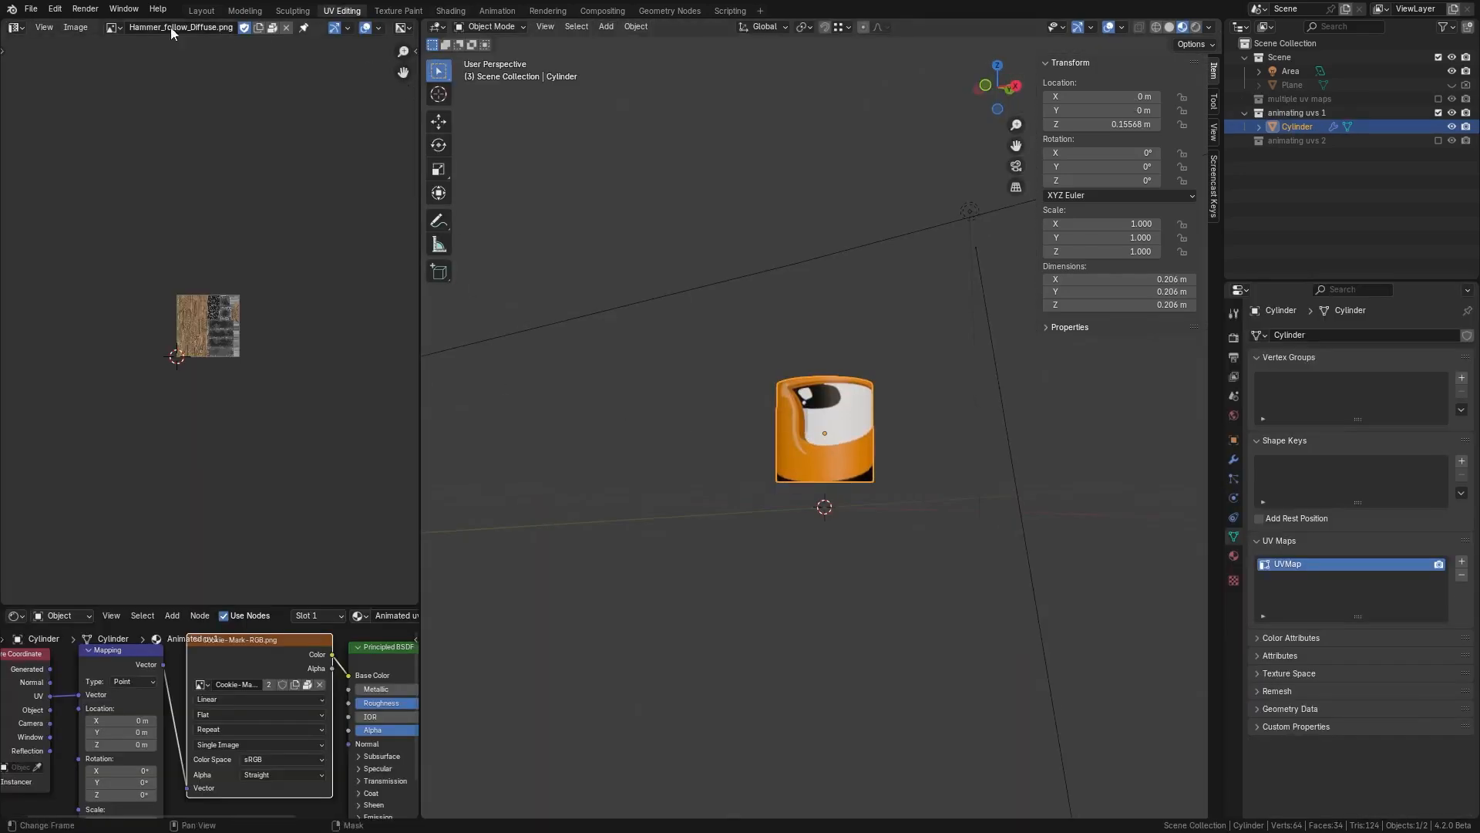
Step: Display the Cookie-Mark-RGB.png image in the UV editor
{"action": "left_click", "coordinate": [112, 27]}
{"action": "left_click", "coordinate": [128, 60]}
{"action": "scroll", "coordinate": [216, 328], "scroll_direction": "up", "scroll_amount": 10}
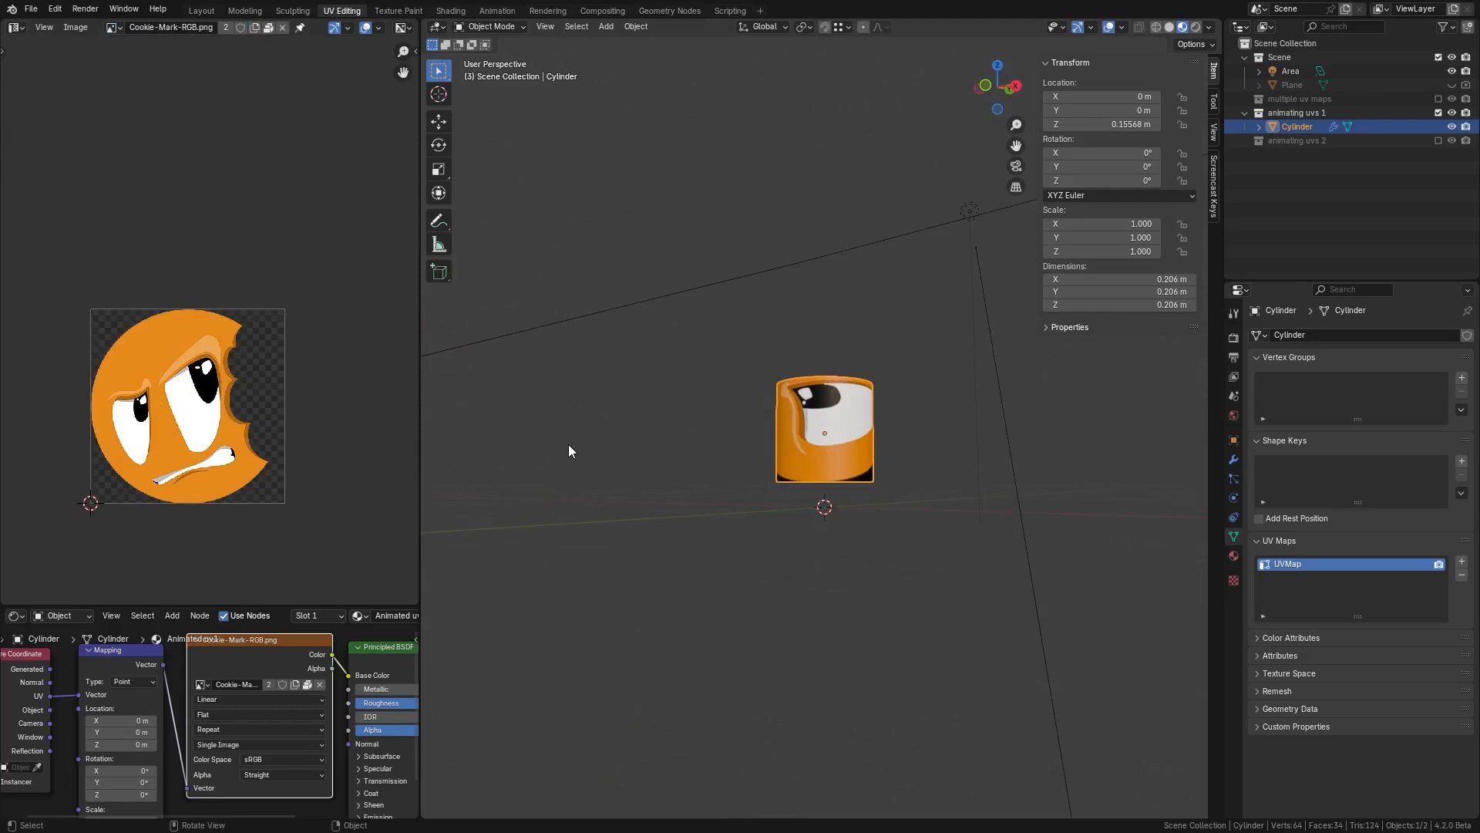
Step: Enter Edit Mode on the cylinder and scale up all of its UVs
{"action": "middle_click_drag", "start_coordinate": [594, 446], "coordinate": [721, 466]}
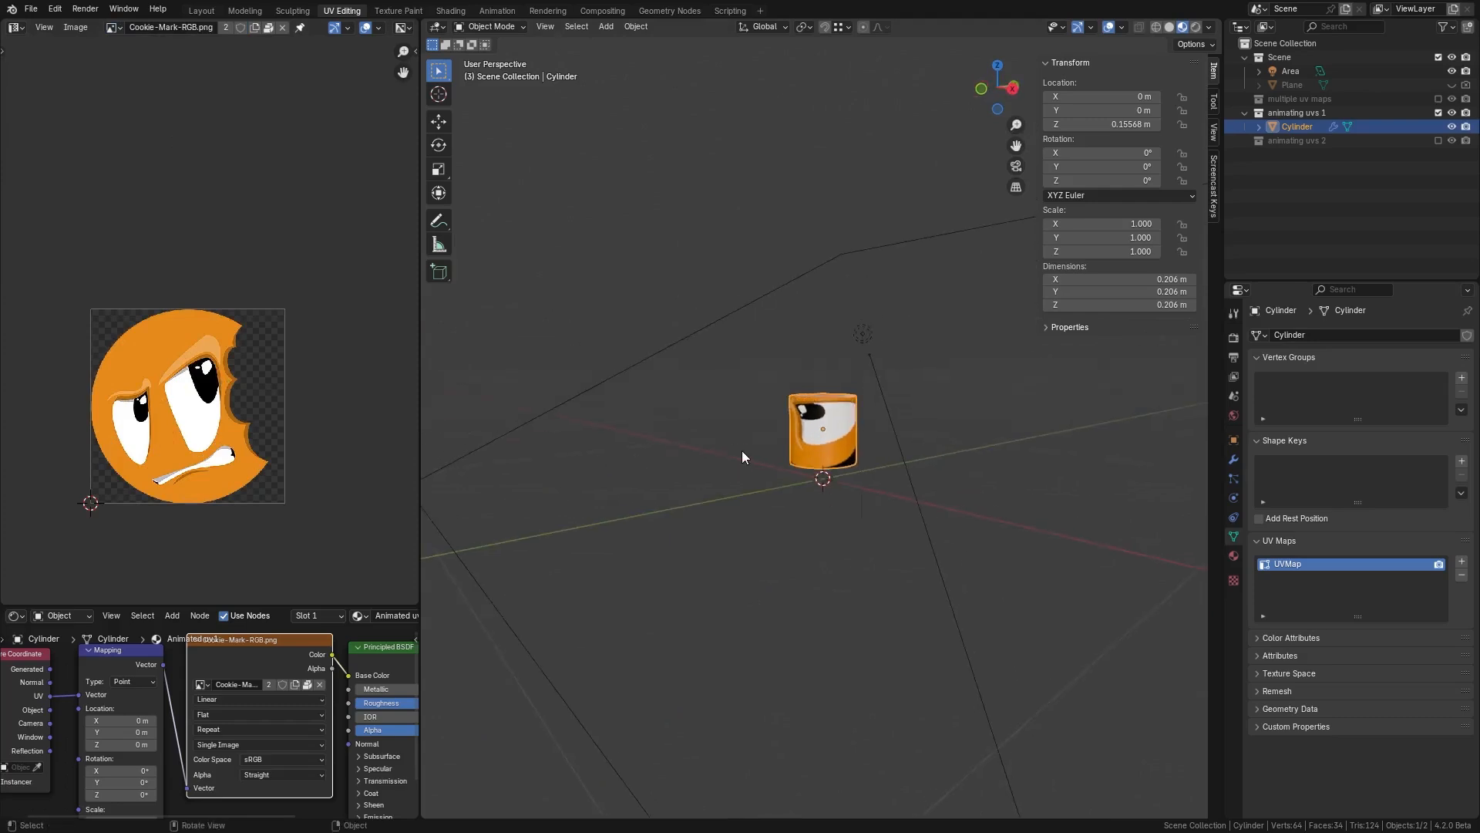
{"action": "key", "text": "Tab"}
{"action": "scroll", "coordinate": [277, 436], "scroll_direction": "down", "scroll_amount": 3}
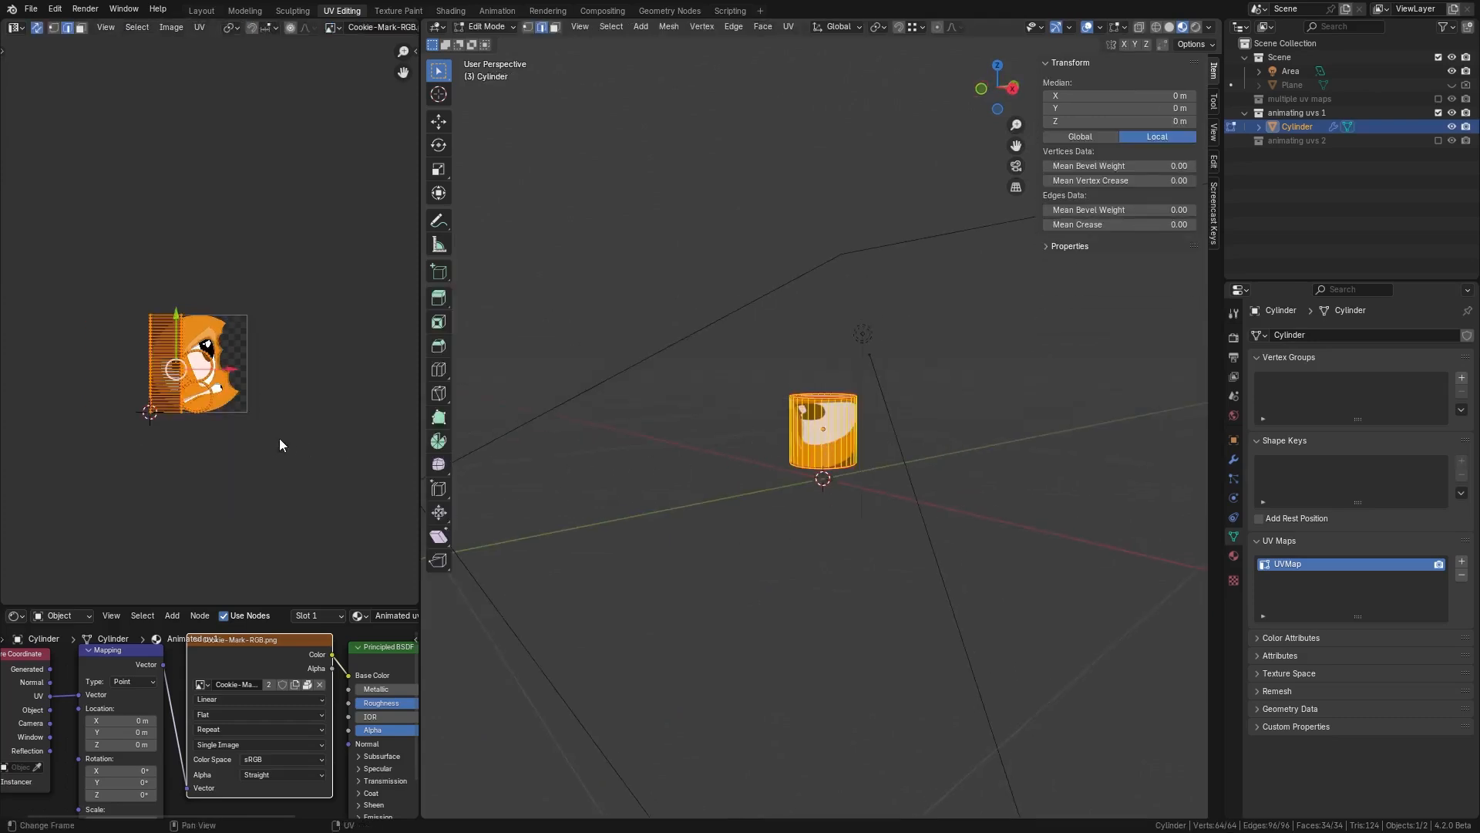
{"action": "key", "text": "s"}
{"action": "left_click", "coordinate": [128, 453]}
Step: Rotate the cylinder's UVs by -90 degrees
{"action": "key", "text": "r"}
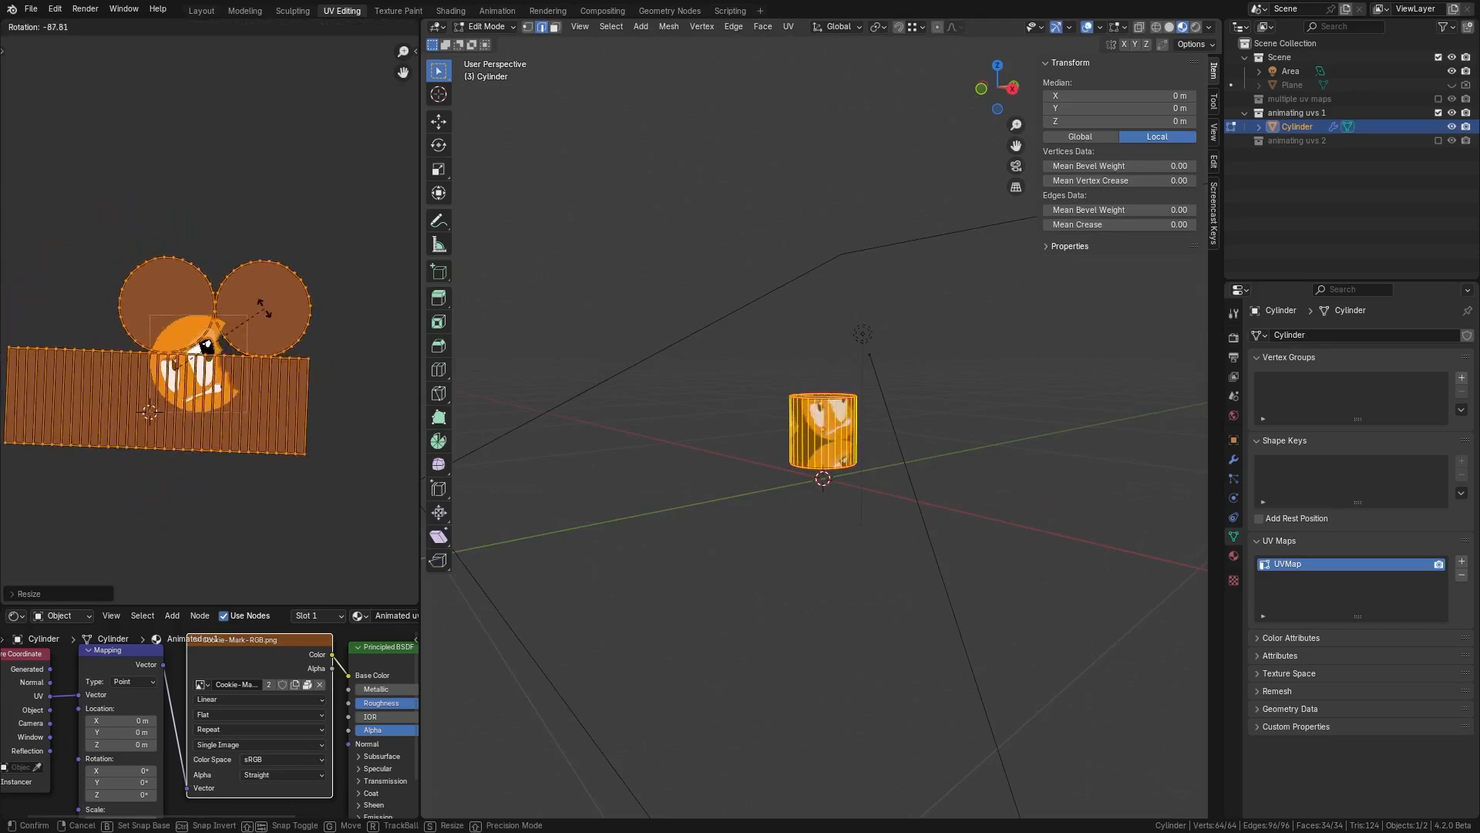
{"action": "type", "text": "-90"}
{"action": "key", "text": "Return"}
Step: Move and rescale the UVs so the cookie face sits on the cylinder's side strip
{"action": "key", "text": "g"}
{"action": "left_click", "coordinate": [297, 358]}
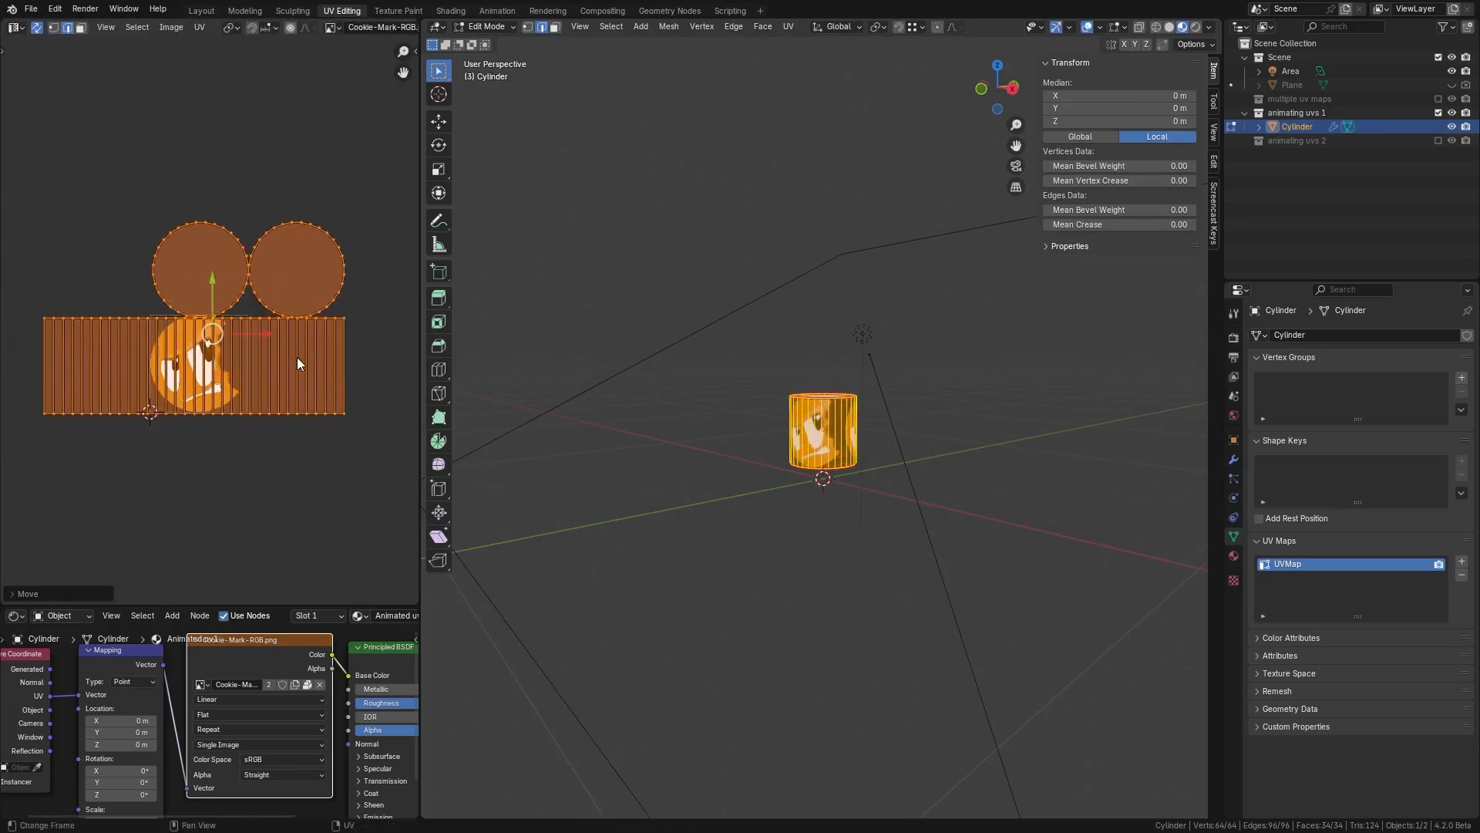
{"action": "key", "text": "s"}
{"action": "left_click", "coordinate": [350, 387]}
{"action": "key", "text": "g"}
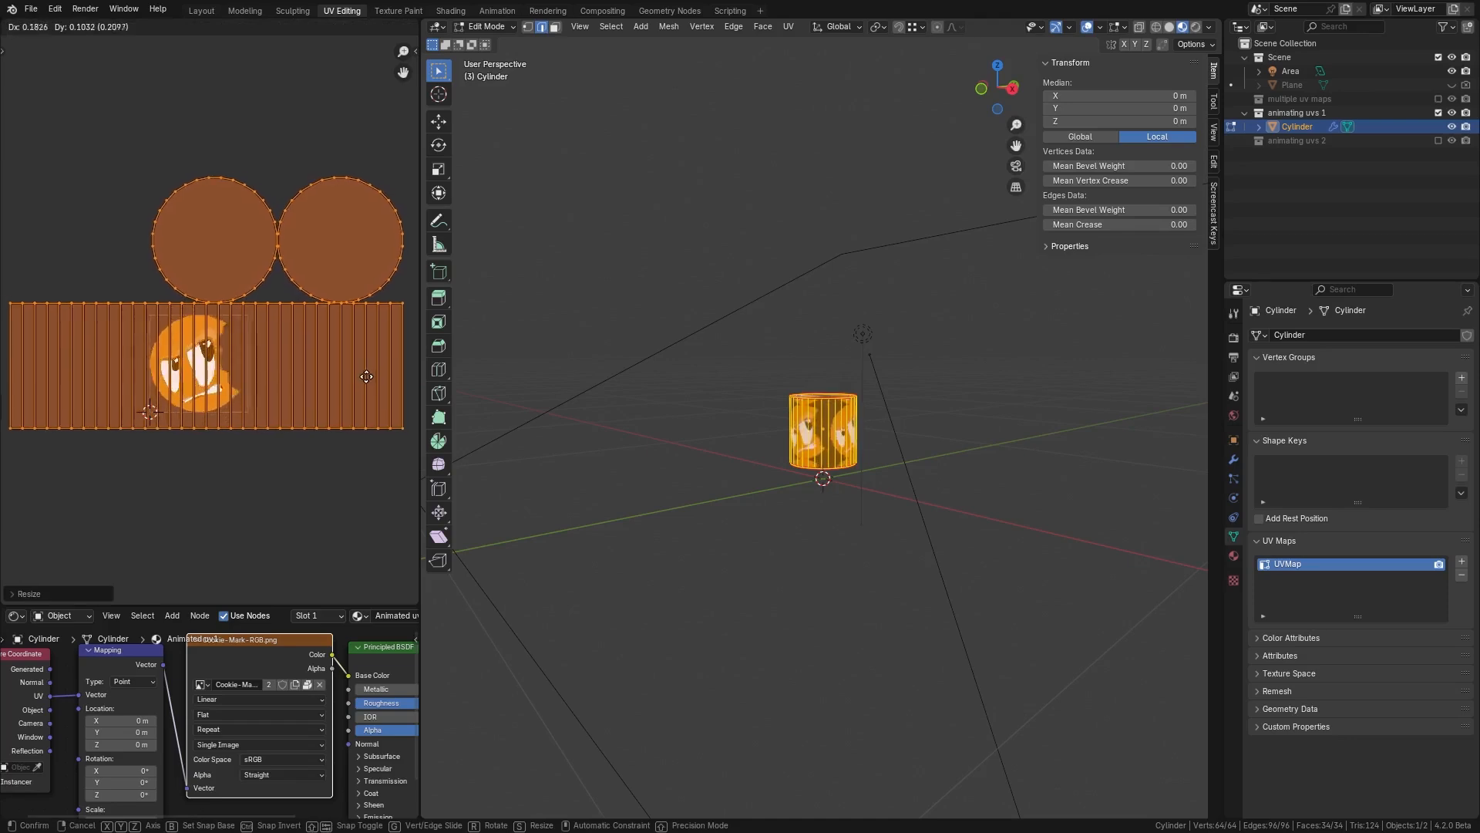
{"action": "left_click", "coordinate": [357, 378]}
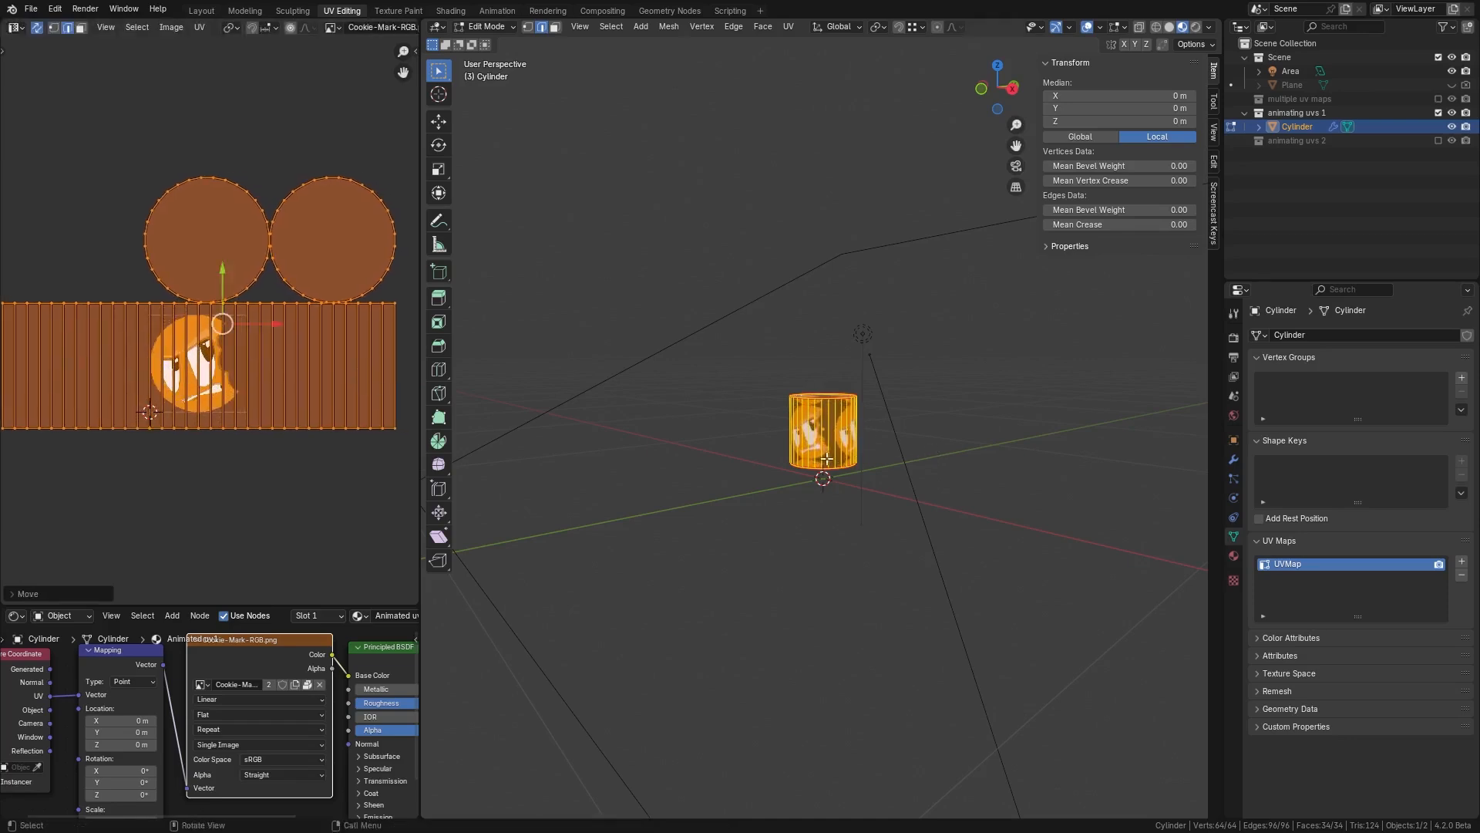
{"action": "middle_click_drag", "start_coordinate": [827, 459], "coordinate": [782, 456]}
{"action": "scroll", "coordinate": [782, 456], "scroll_direction": "up", "scroll_amount": 2}
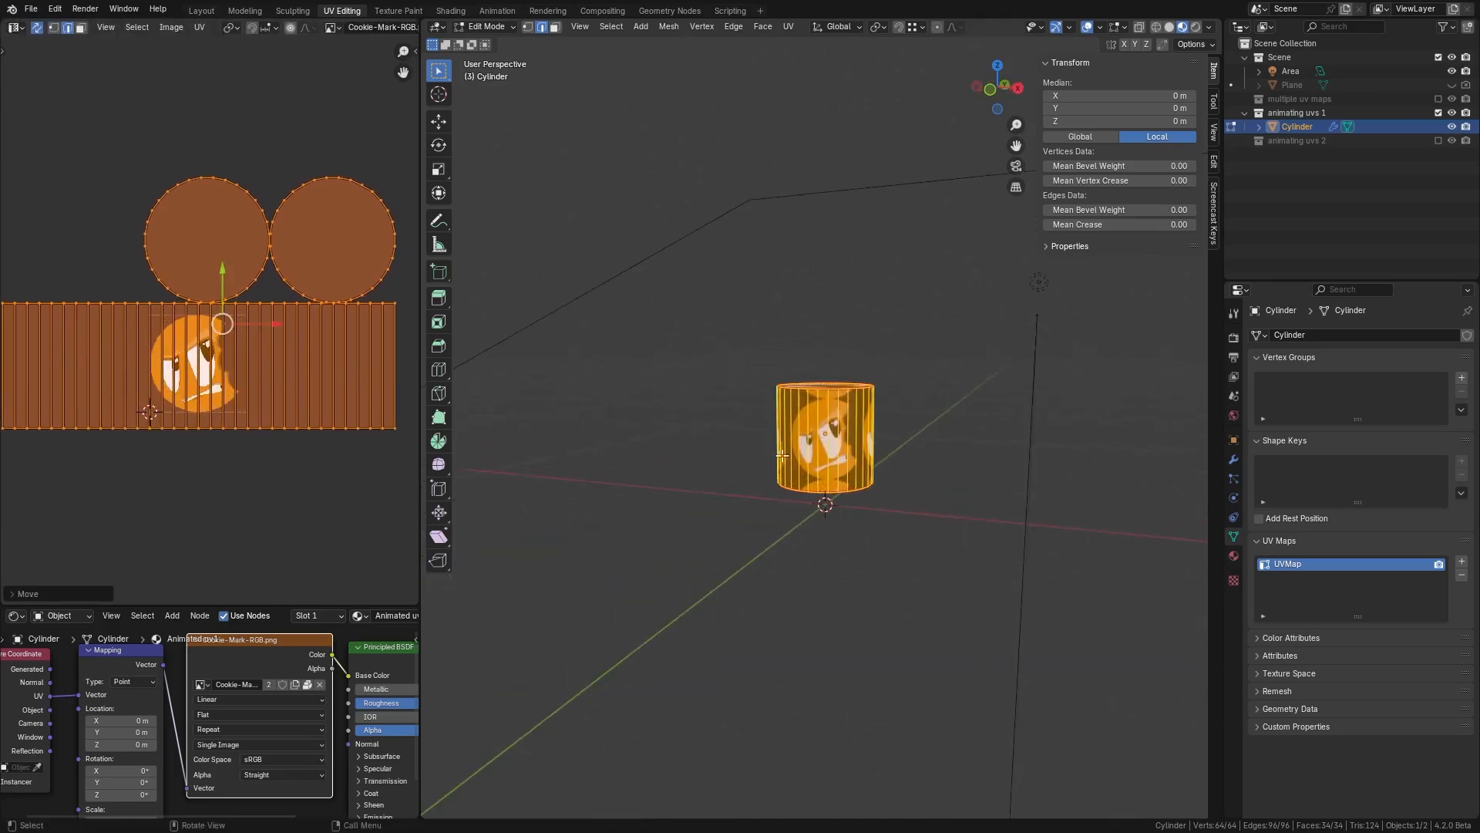
Step: Set the image texture's extension to Clip and leave Edit Mode
{"action": "left_click", "coordinate": [210, 730]}
{"action": "left_click", "coordinate": [205, 784]}
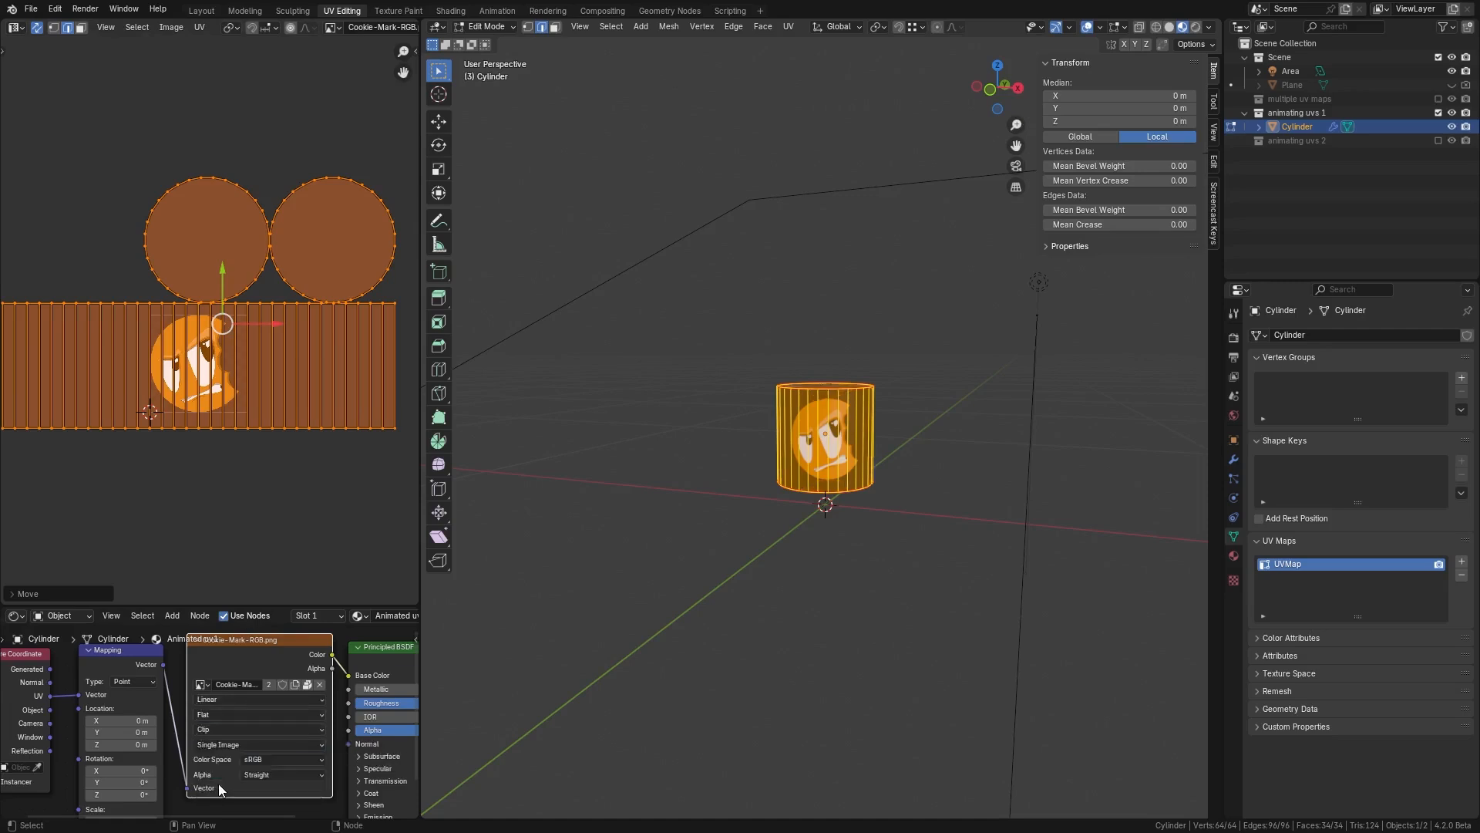
{"action": "mouse_move", "coordinate": [872, 518]}
{"action": "middle_mouse_down"}
{"action": "mouse_move", "coordinate": [738, 518]}
{"action": "mouse_move", "coordinate": [938, 522]}
{"action": "mouse_move", "coordinate": [891, 520]}
{"action": "middle_mouse_up"}
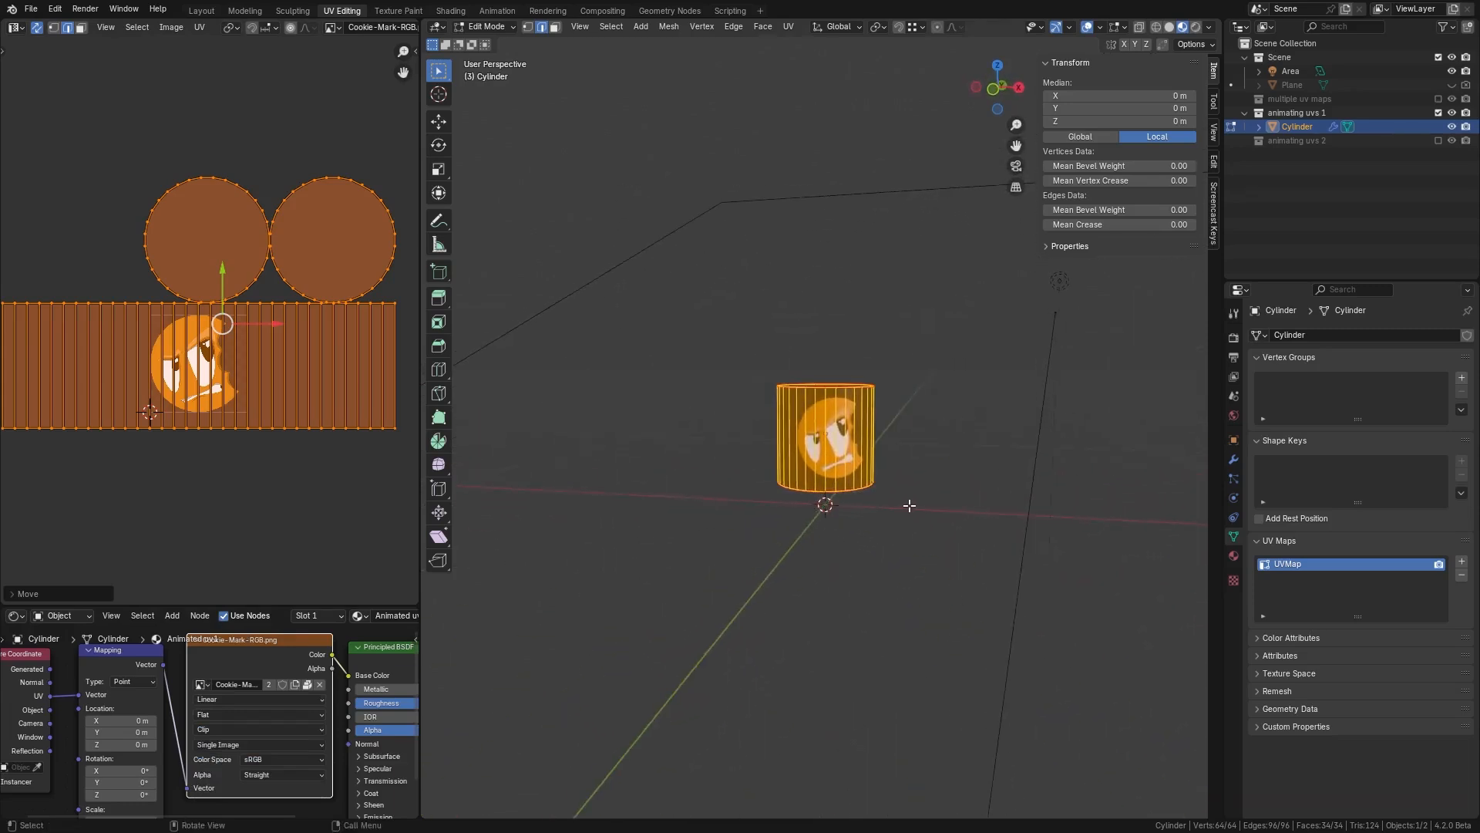
{"action": "key", "text": "Tab"}
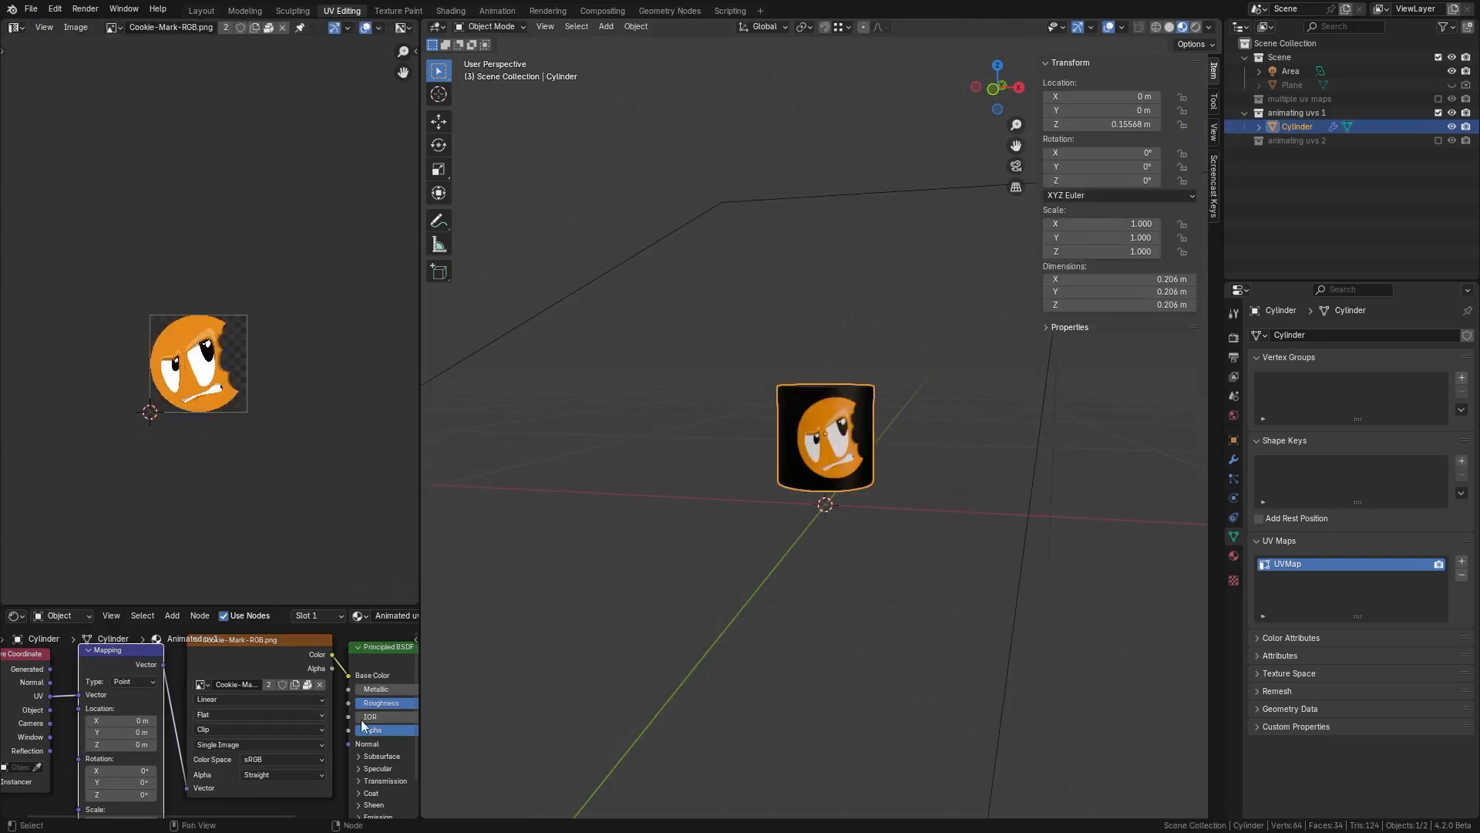
Step: Split the viewport area horizontally and turn the lower part into a Dope Sheet
{"action": "right_click", "coordinate": [1224, 754]}
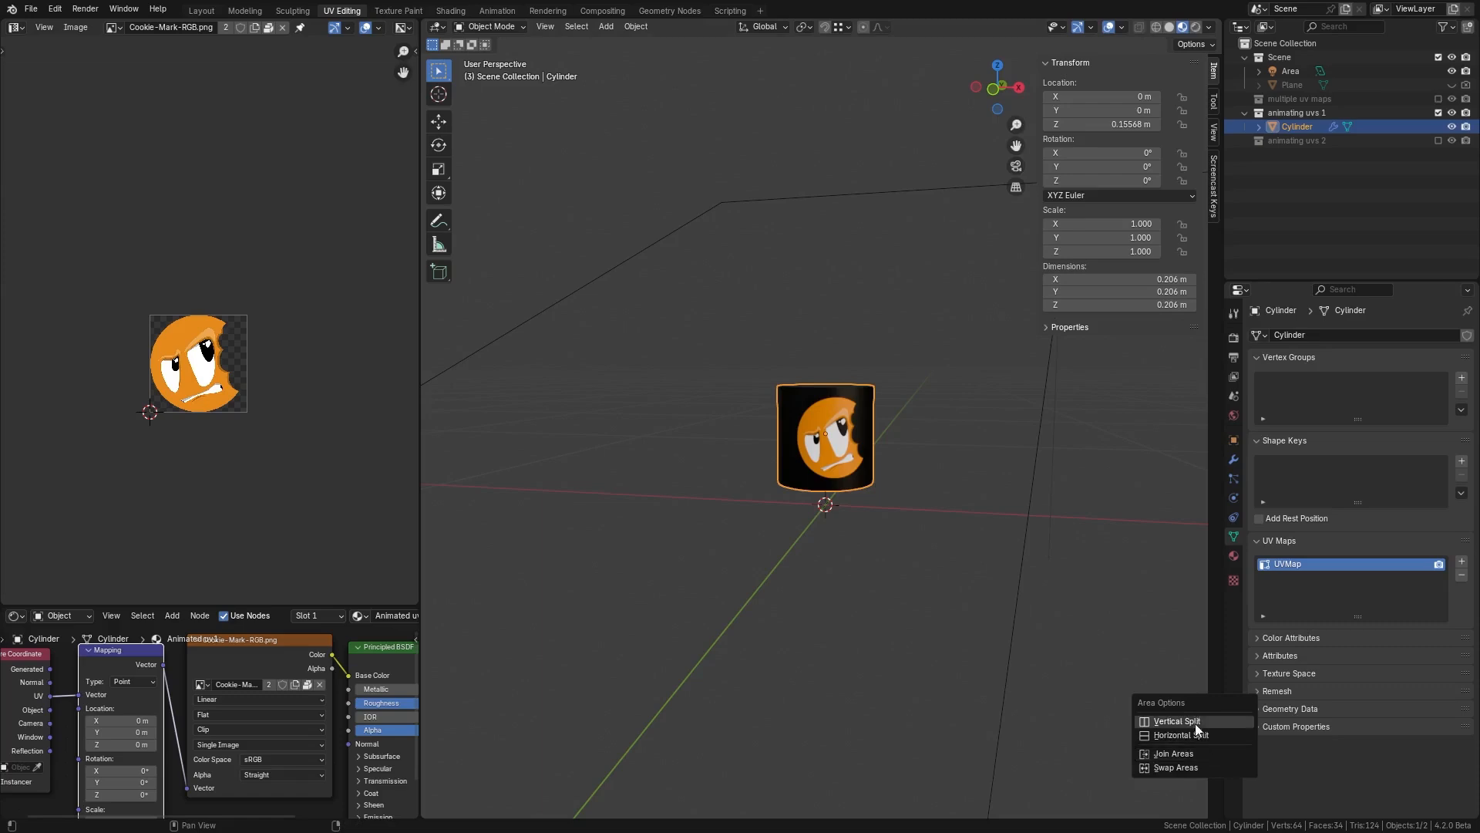
{"action": "left_click", "coordinate": [1181, 734]}
{"action": "left_click", "coordinate": [1191, 733]}
{"action": "left_click", "coordinate": [437, 741]}
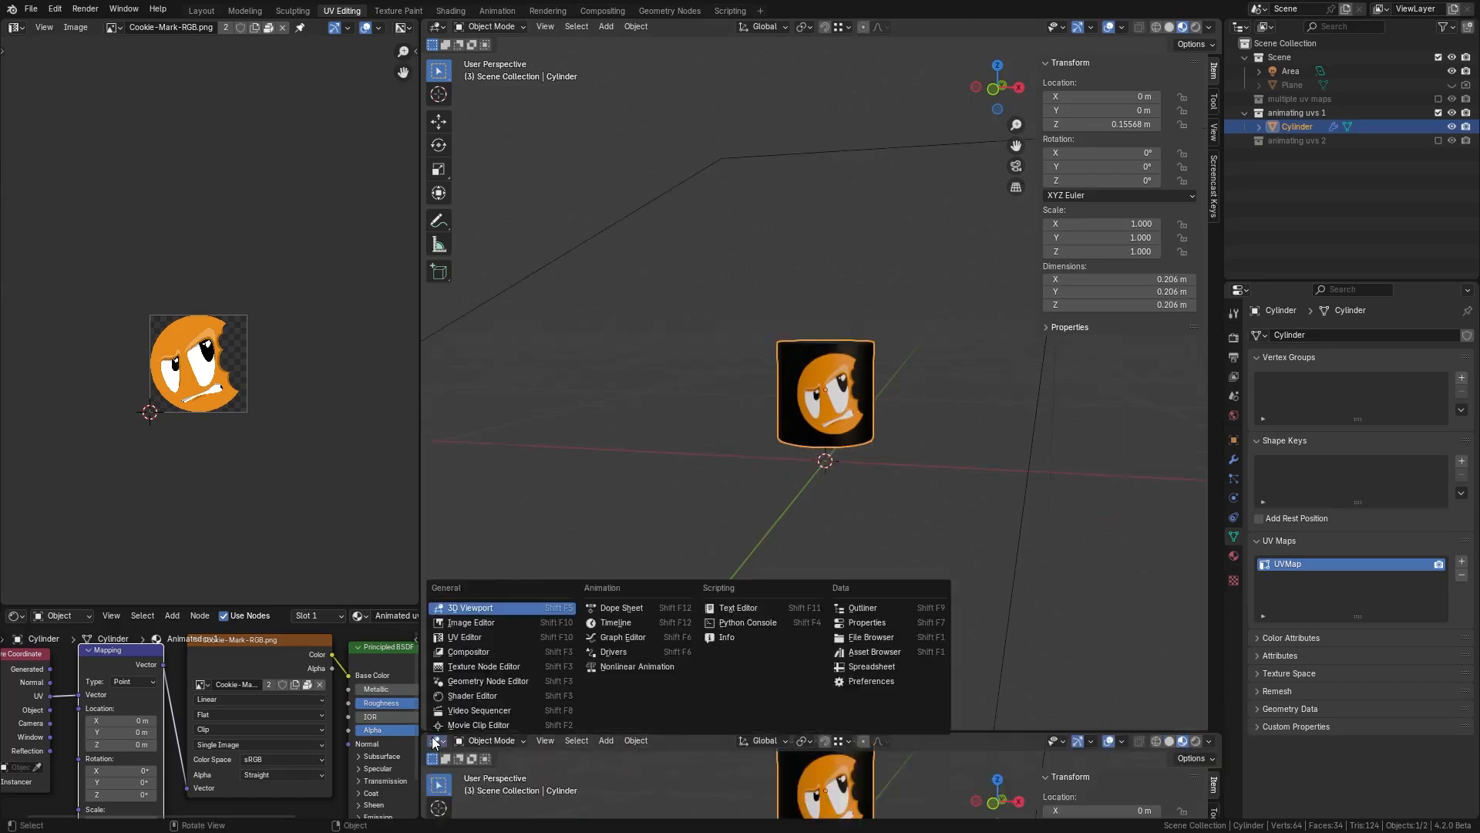
{"action": "left_click", "coordinate": [639, 641]}
{"action": "left_click_drag", "start_coordinate": [721, 730], "coordinate": [721, 655]}
{"action": "left_click_drag", "start_coordinate": [609, 683], "coordinate": [600, 683]}
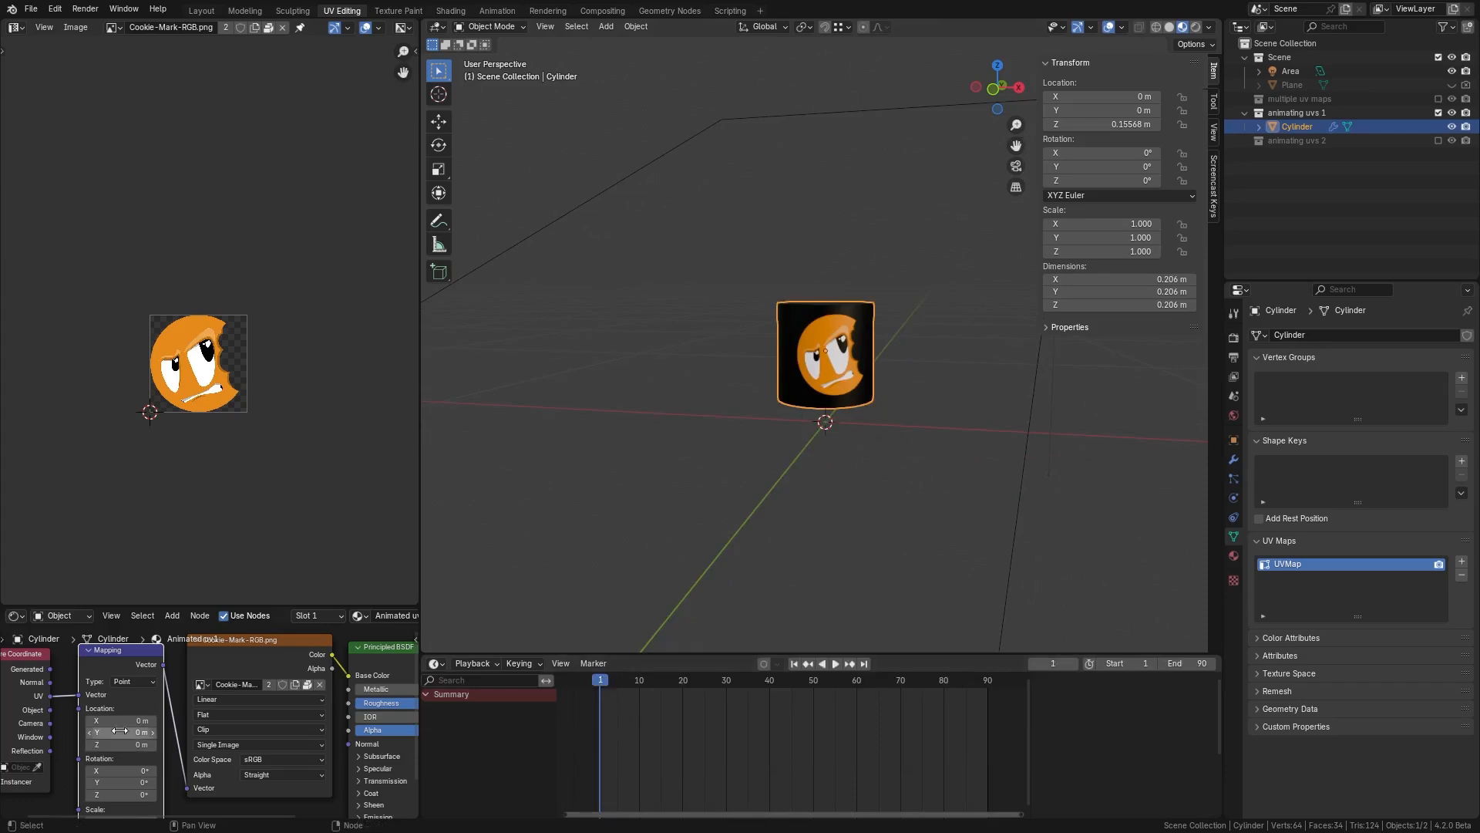
Step: Set the Mapping node's Location X to 1.3 m and keyframe it on frame 1
{"action": "scroll", "coordinate": [122, 722], "scroll_direction": "up", "scroll_amount": 3}
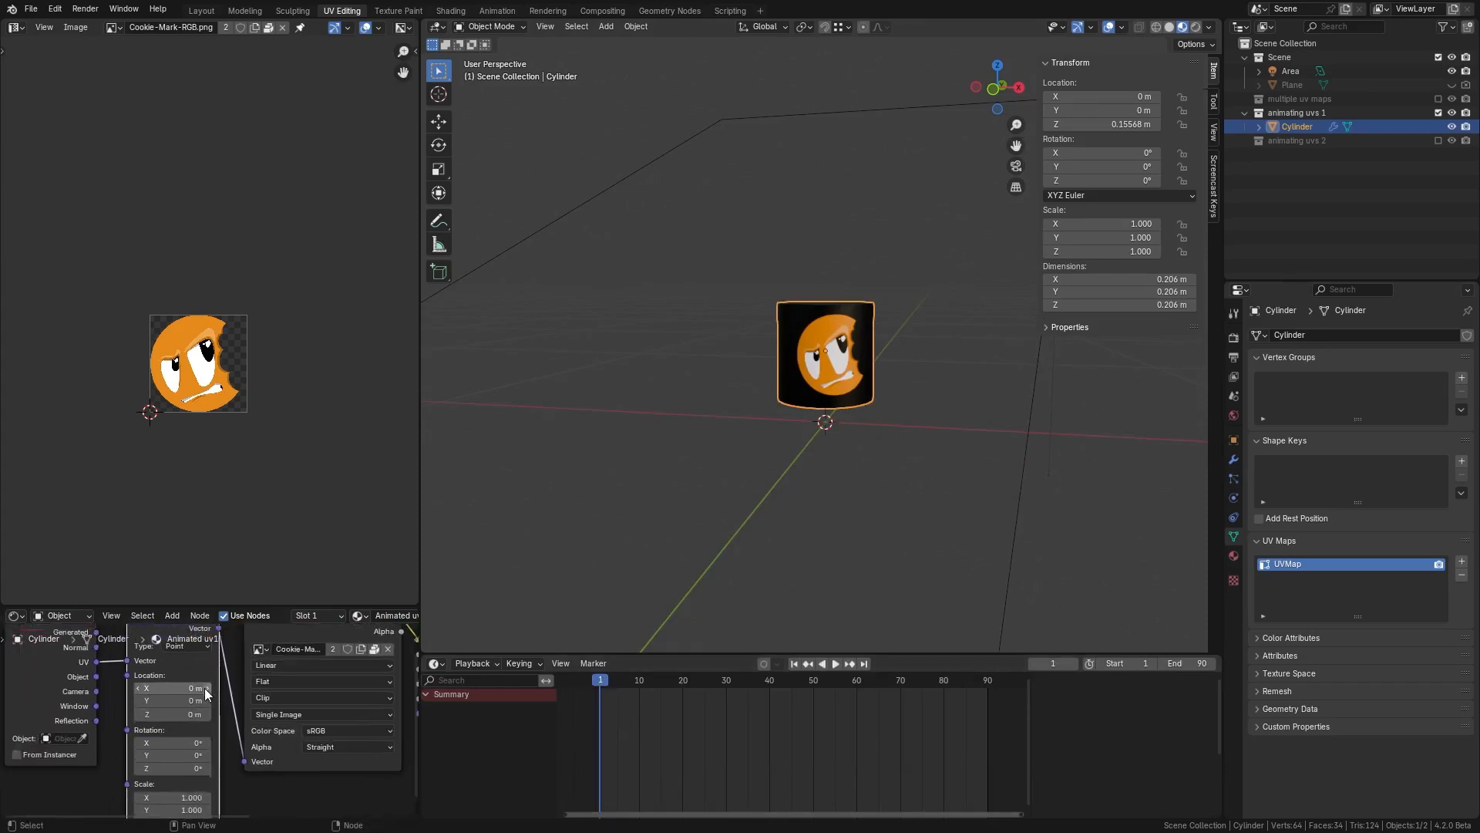
{"action": "middle_click_drag", "start_coordinate": [205, 699], "coordinate": [196, 743]}
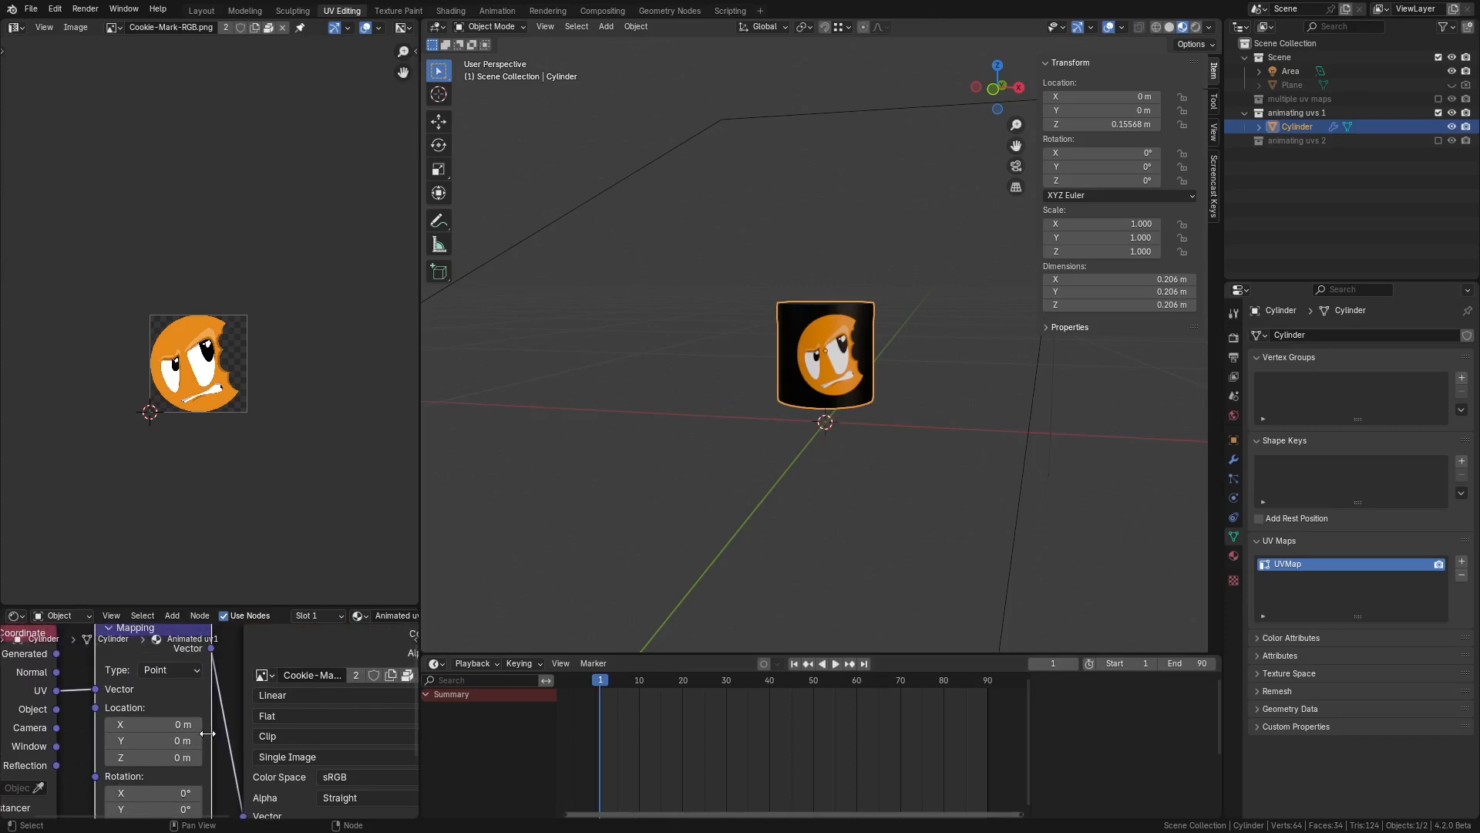
{"action": "middle_click_drag", "start_coordinate": [774, 438], "coordinate": [772, 474]}
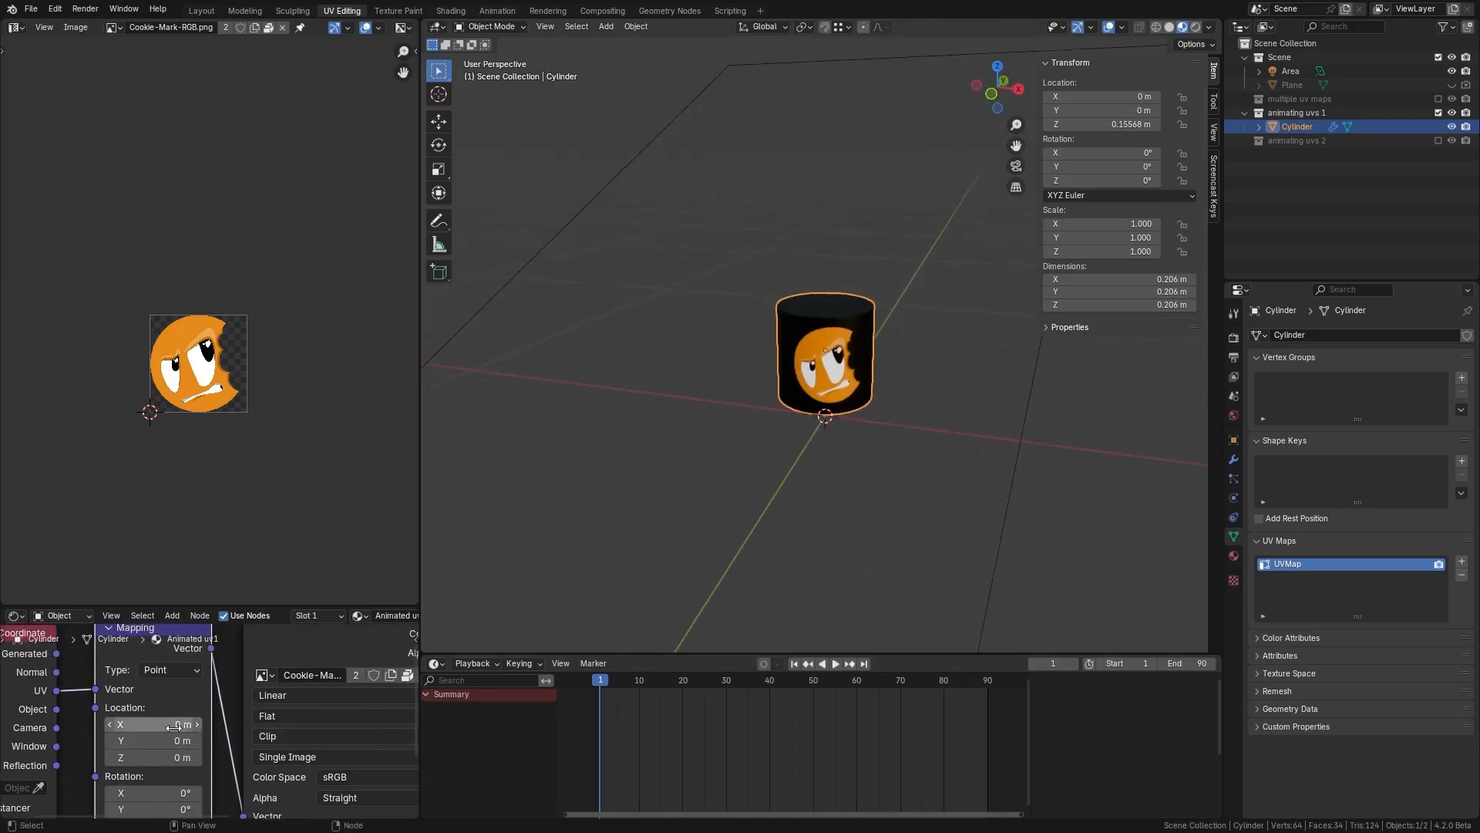
{"action": "left_click_drag", "start_coordinate": [174, 726], "coordinate": [210, 725]}
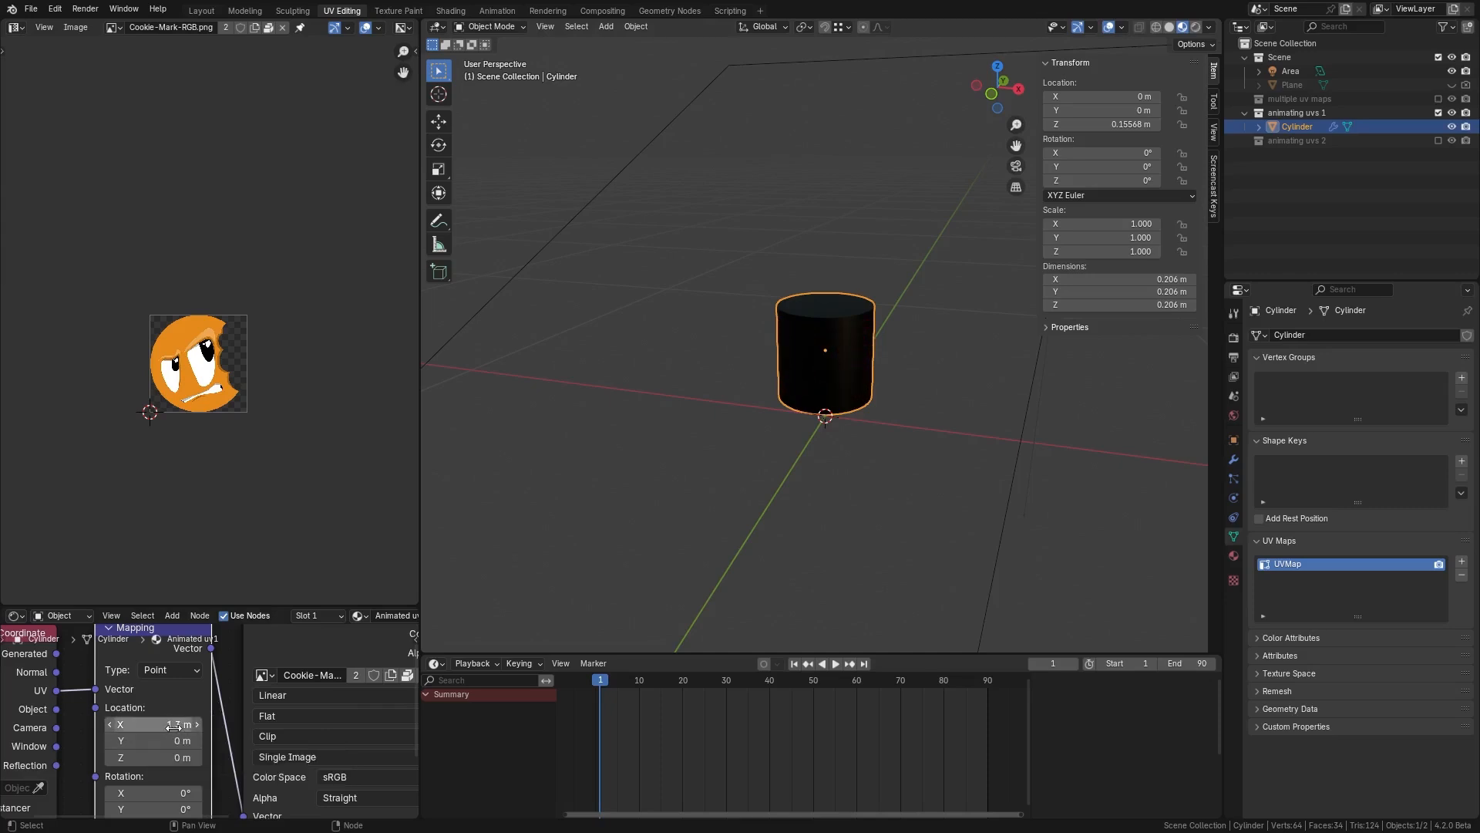
{"action": "key", "text": "i"}
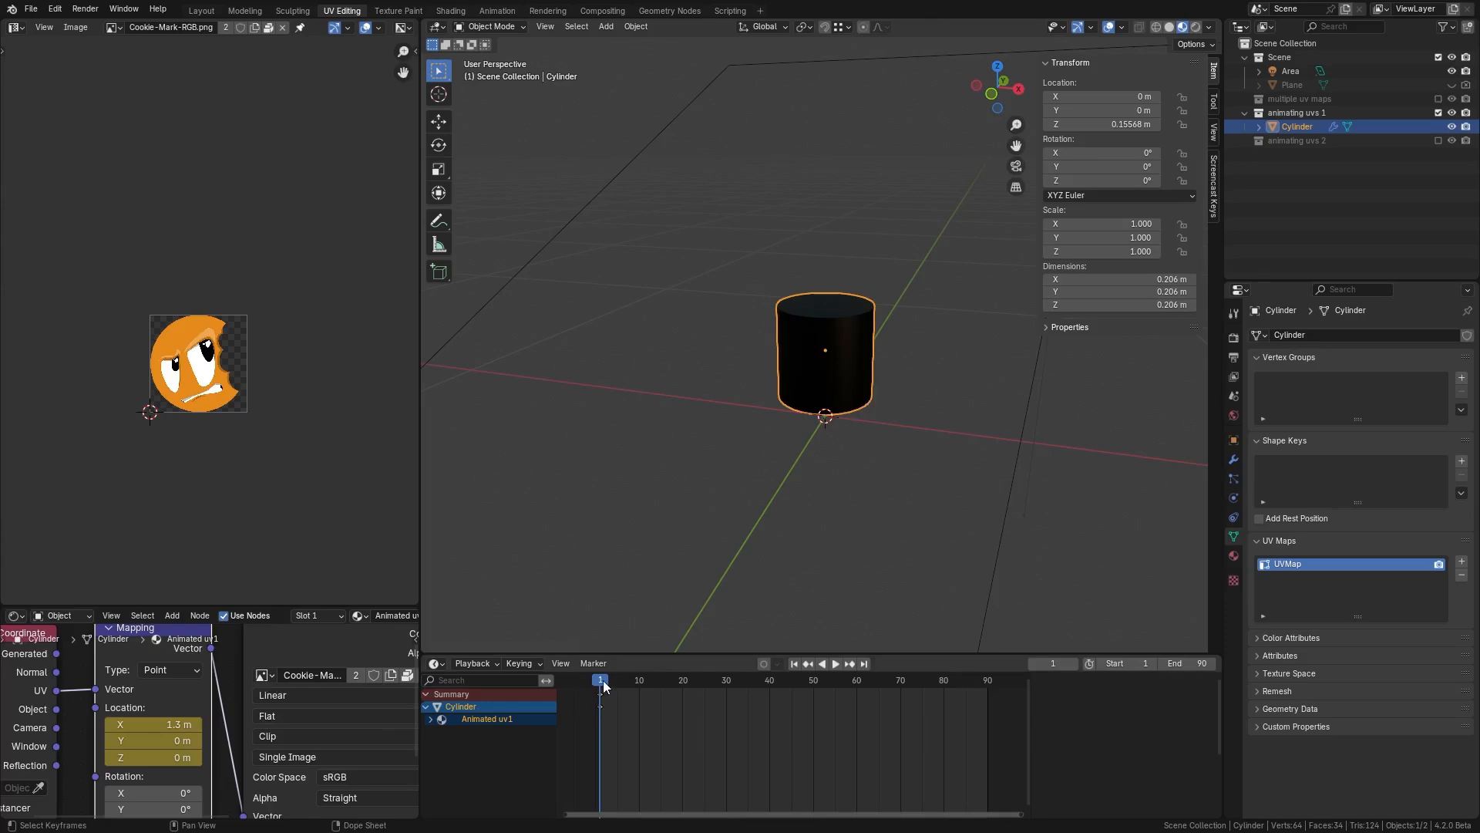
Step: On frame 30, set the Mapping Location X to 0 m and keyframe it
{"action": "left_click_drag", "start_coordinate": [604, 685], "coordinate": [727, 691]}
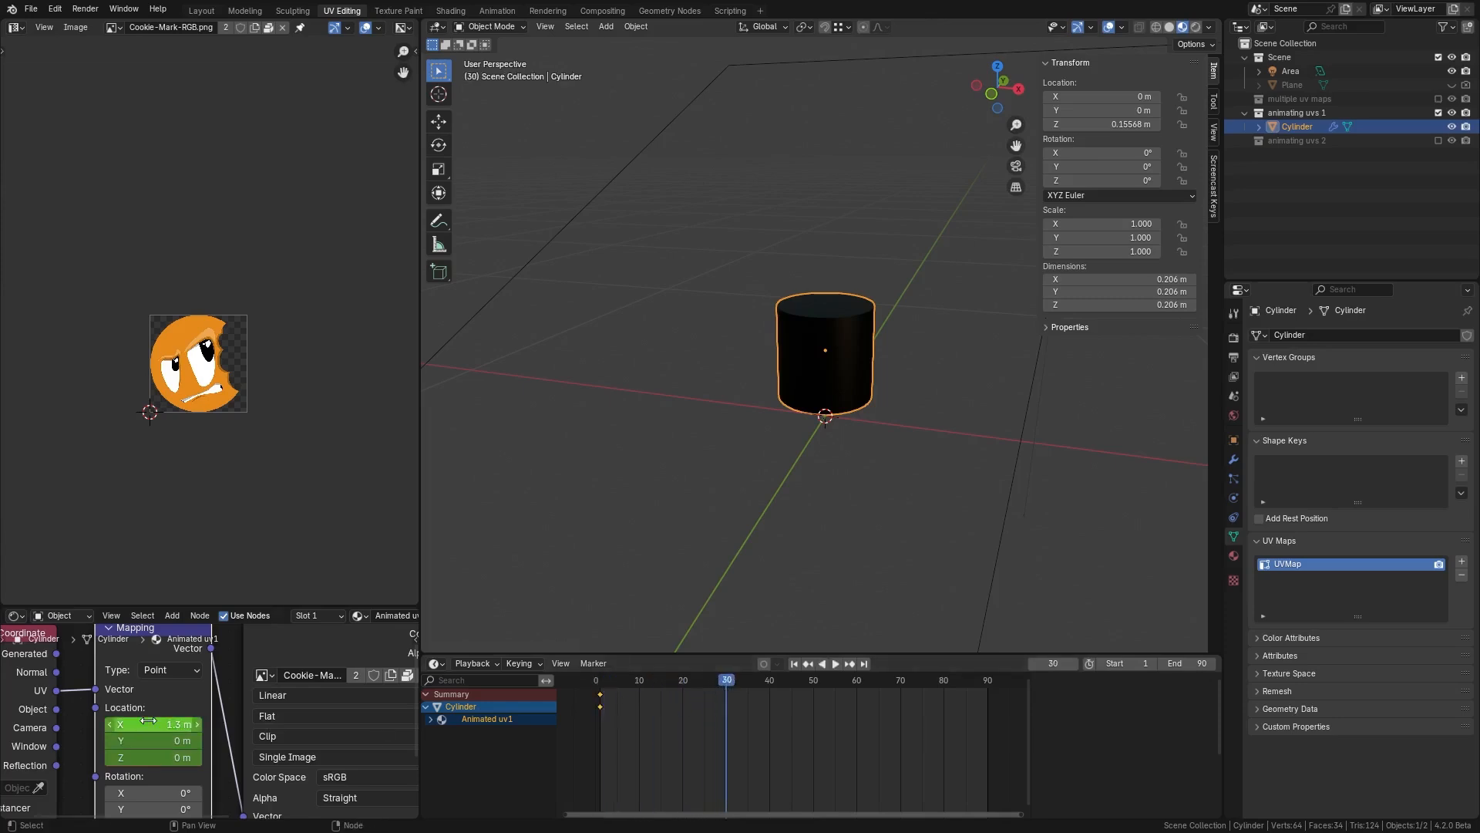
{"action": "left_click_drag", "start_coordinate": [148, 721], "coordinate": [149, 721]}
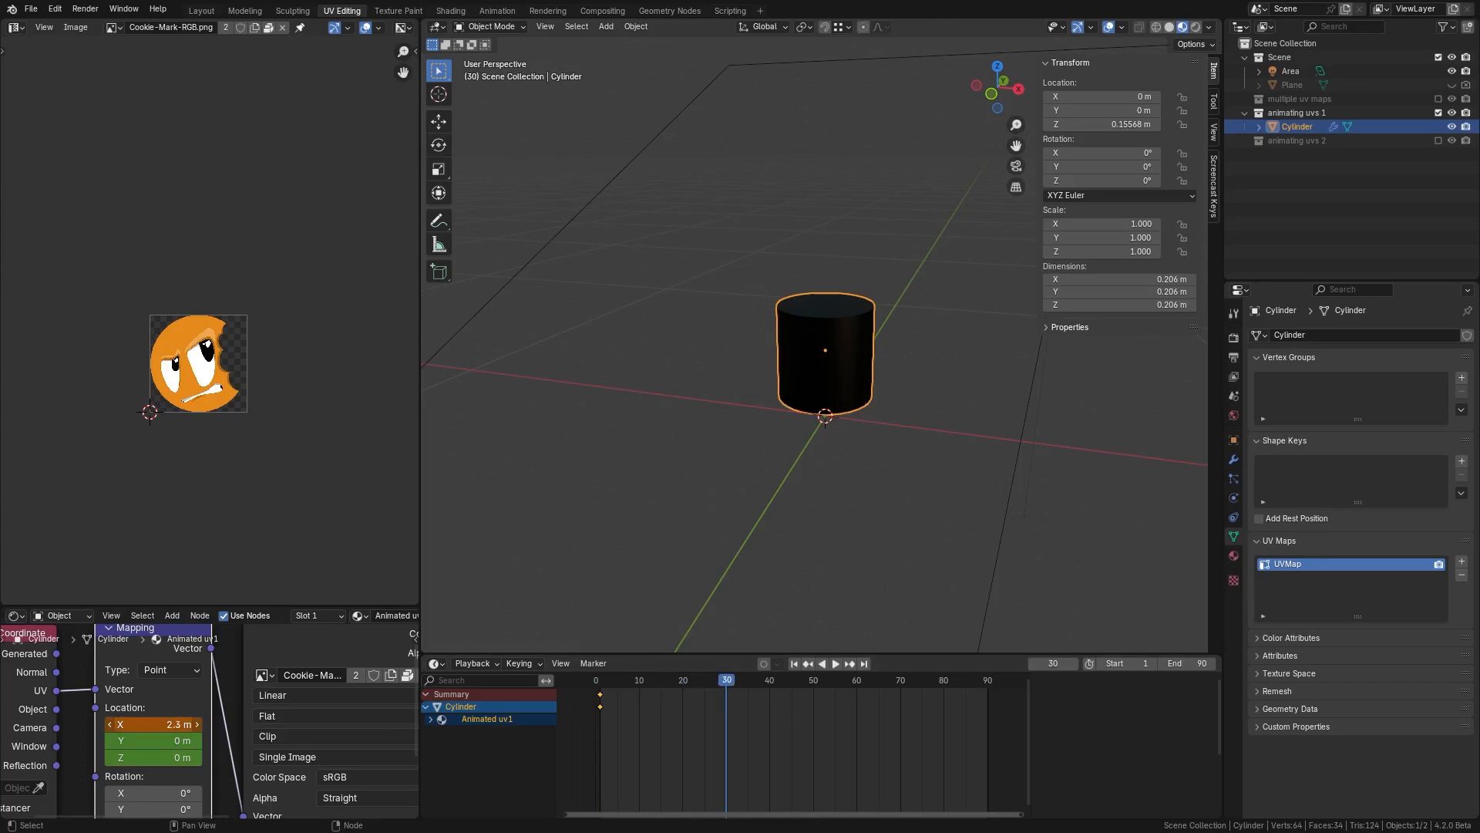
{"action": "left_click_drag", "start_coordinate": [149, 721], "coordinate": [137, 721]}
{"action": "key", "text": "i"}
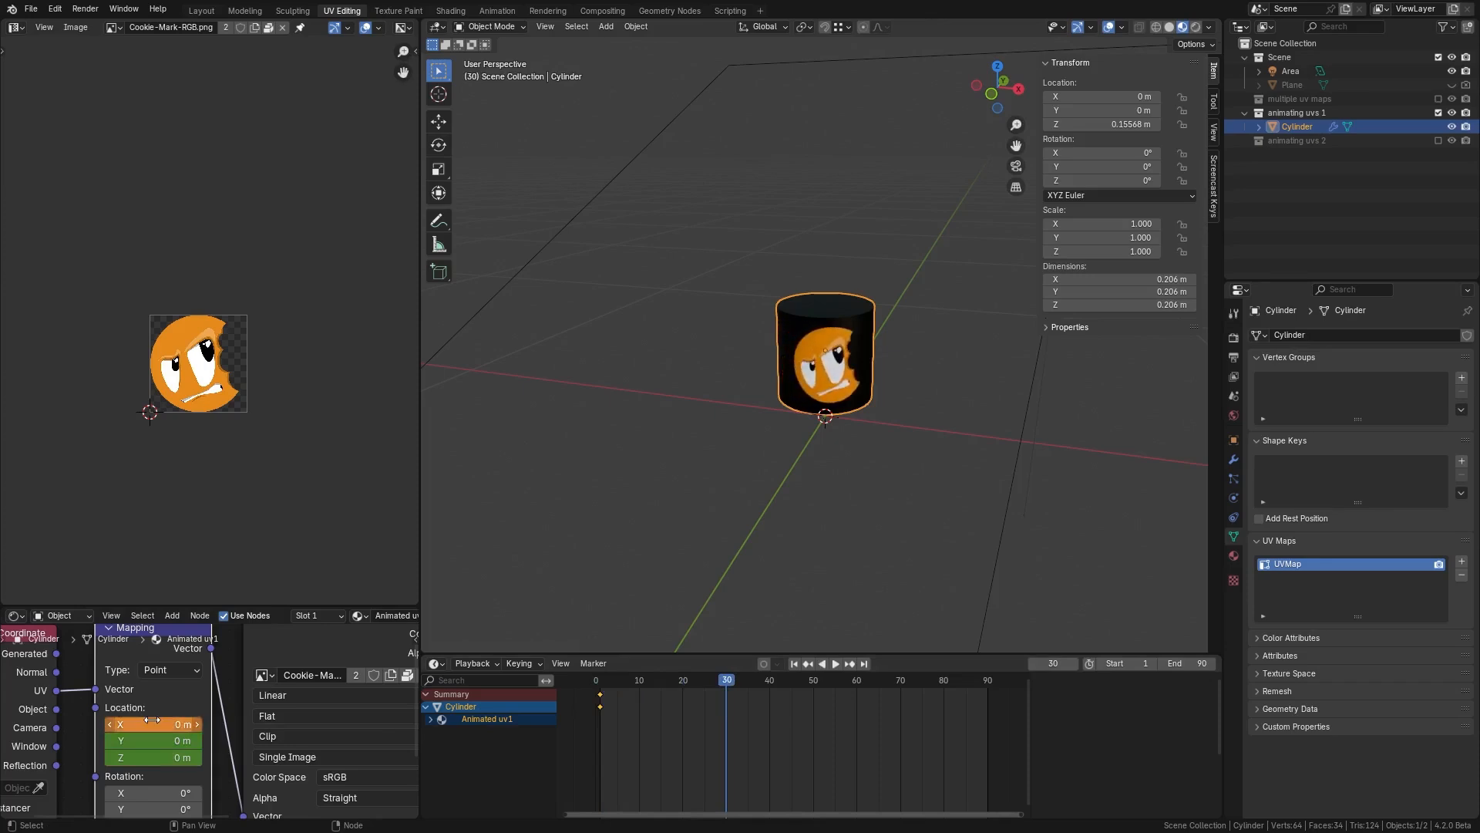
Step: Key the Mapping Location X at -1.4 m on frame 60
{"action": "key", "text": "space"}
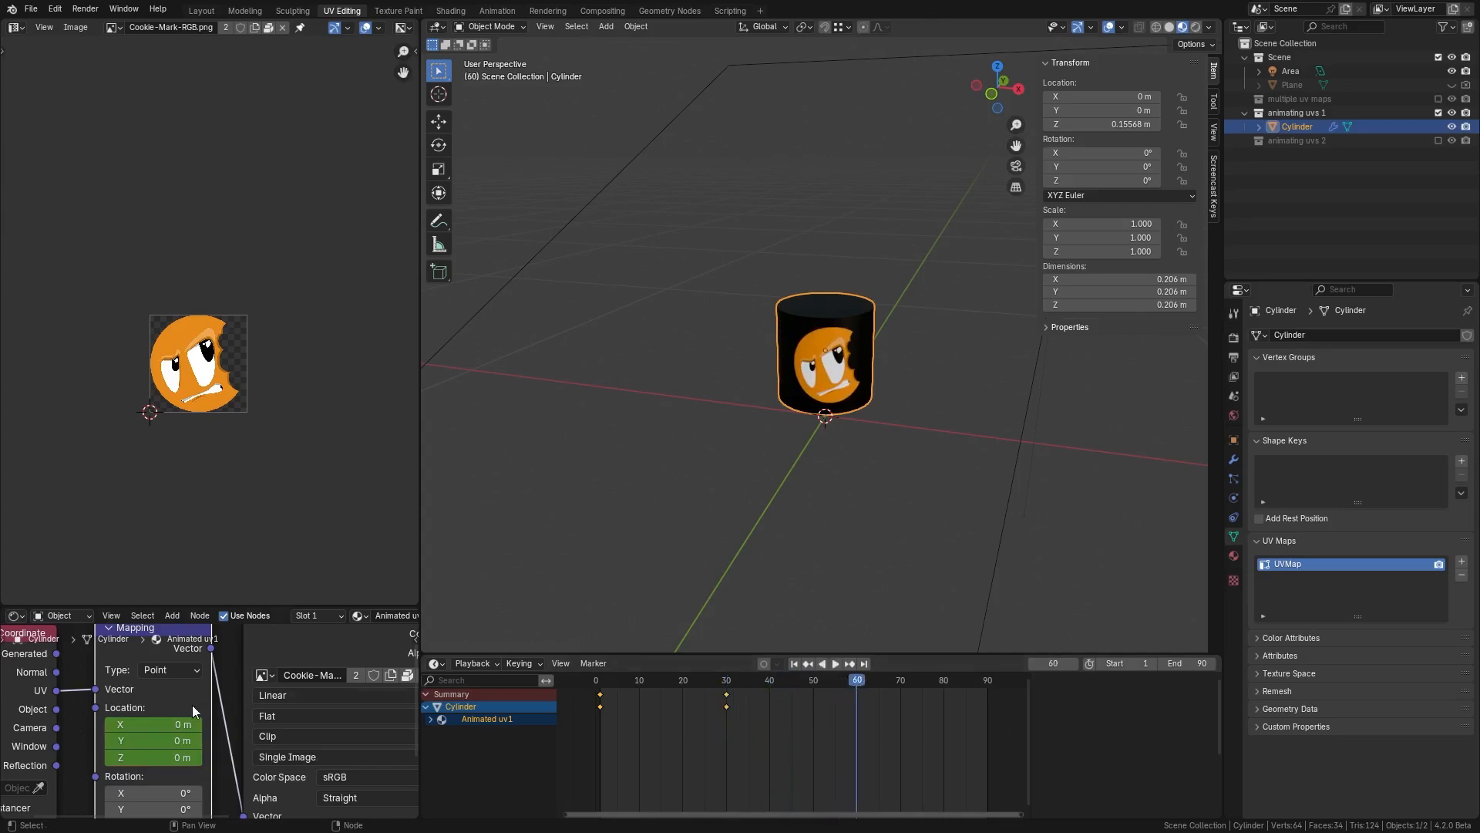
{"action": "left_click_drag", "start_coordinate": [175, 724], "coordinate": [154, 724]}
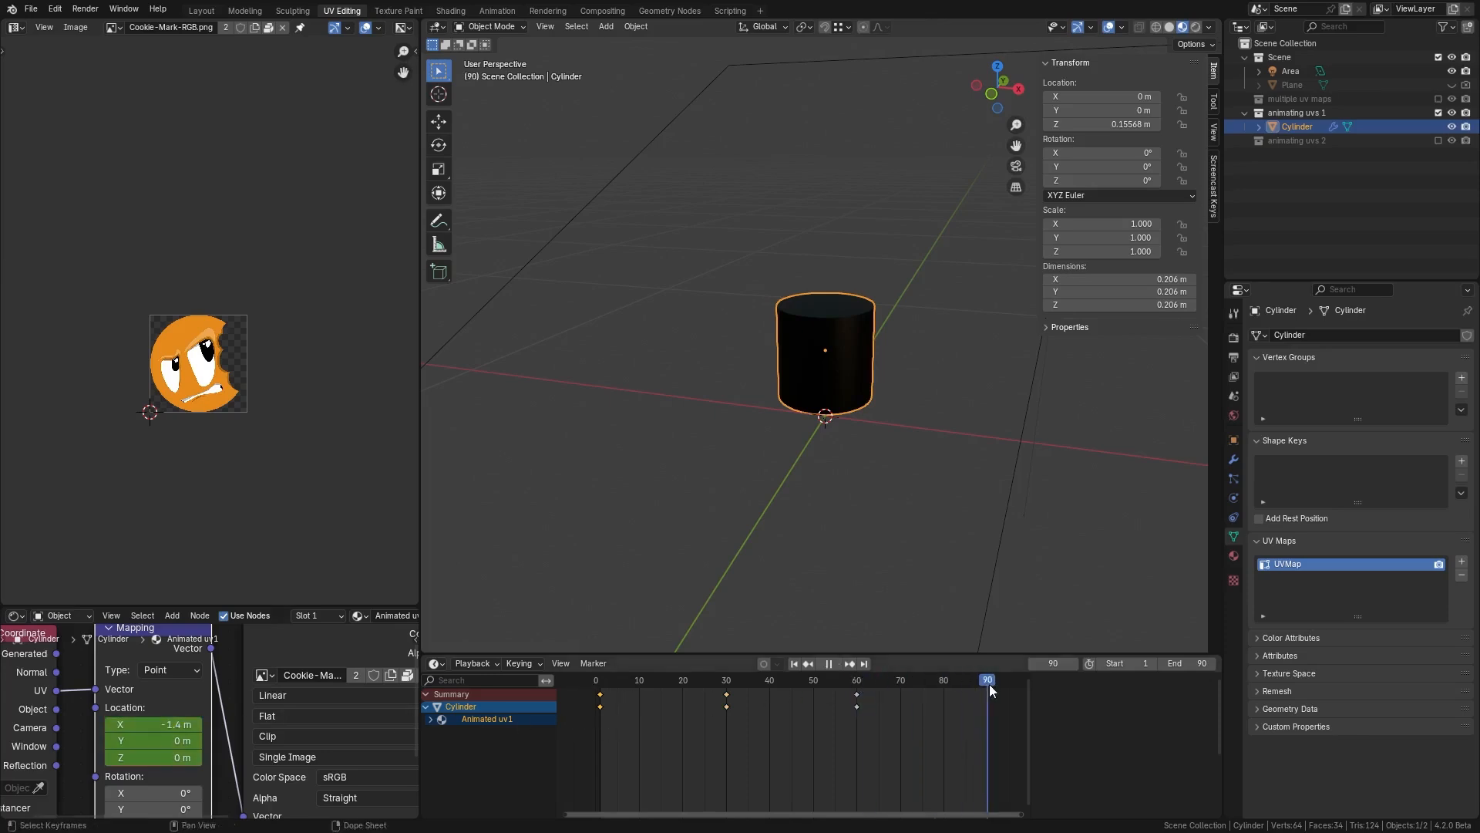
Step: Paste the first keyframe at the end of the timeline and play the animation
{"action": "key", "text": "space"}
{"action": "key", "text": "ctrl+v"}
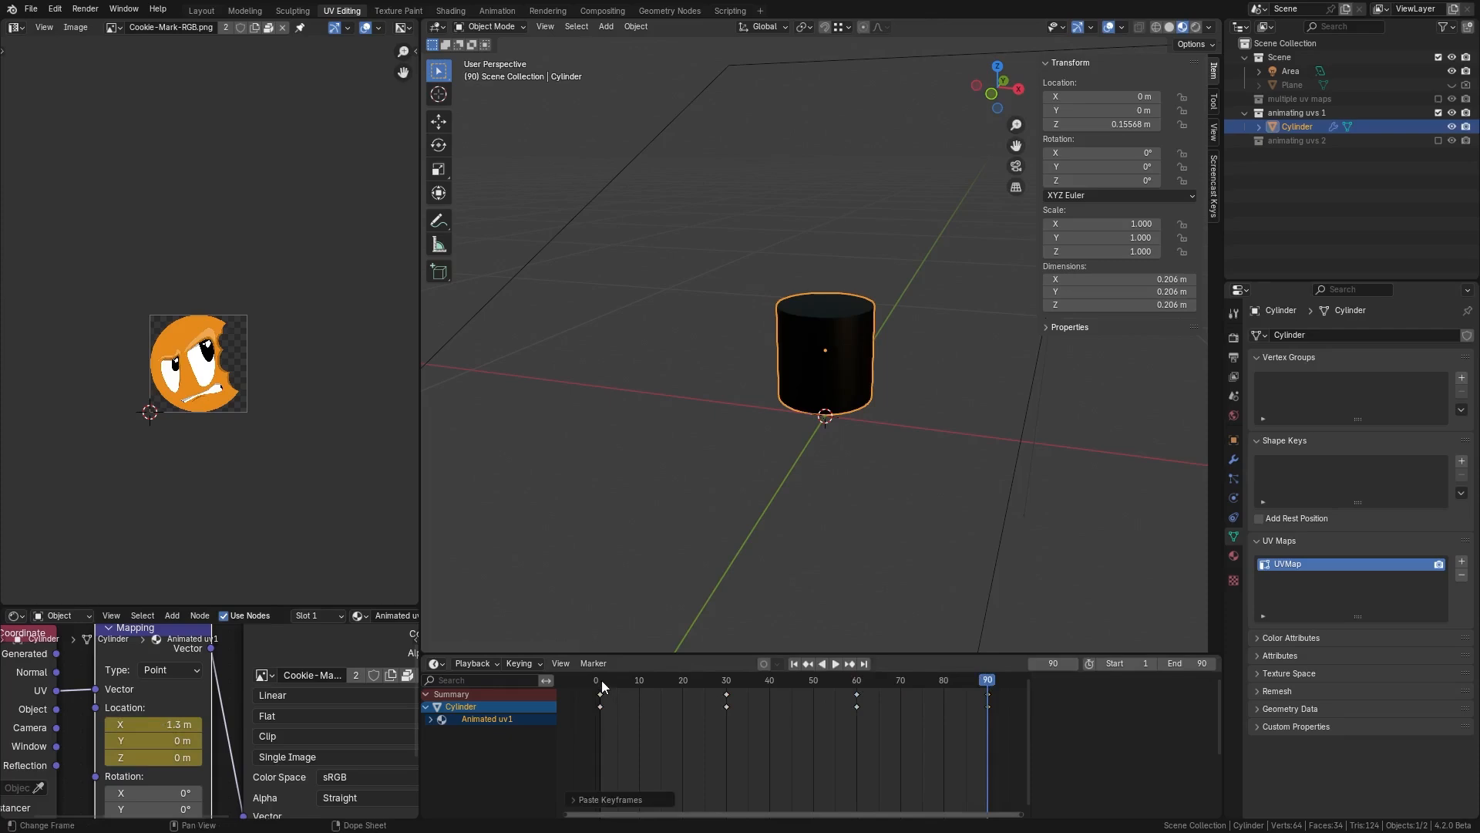
{"action": "key", "text": "space"}
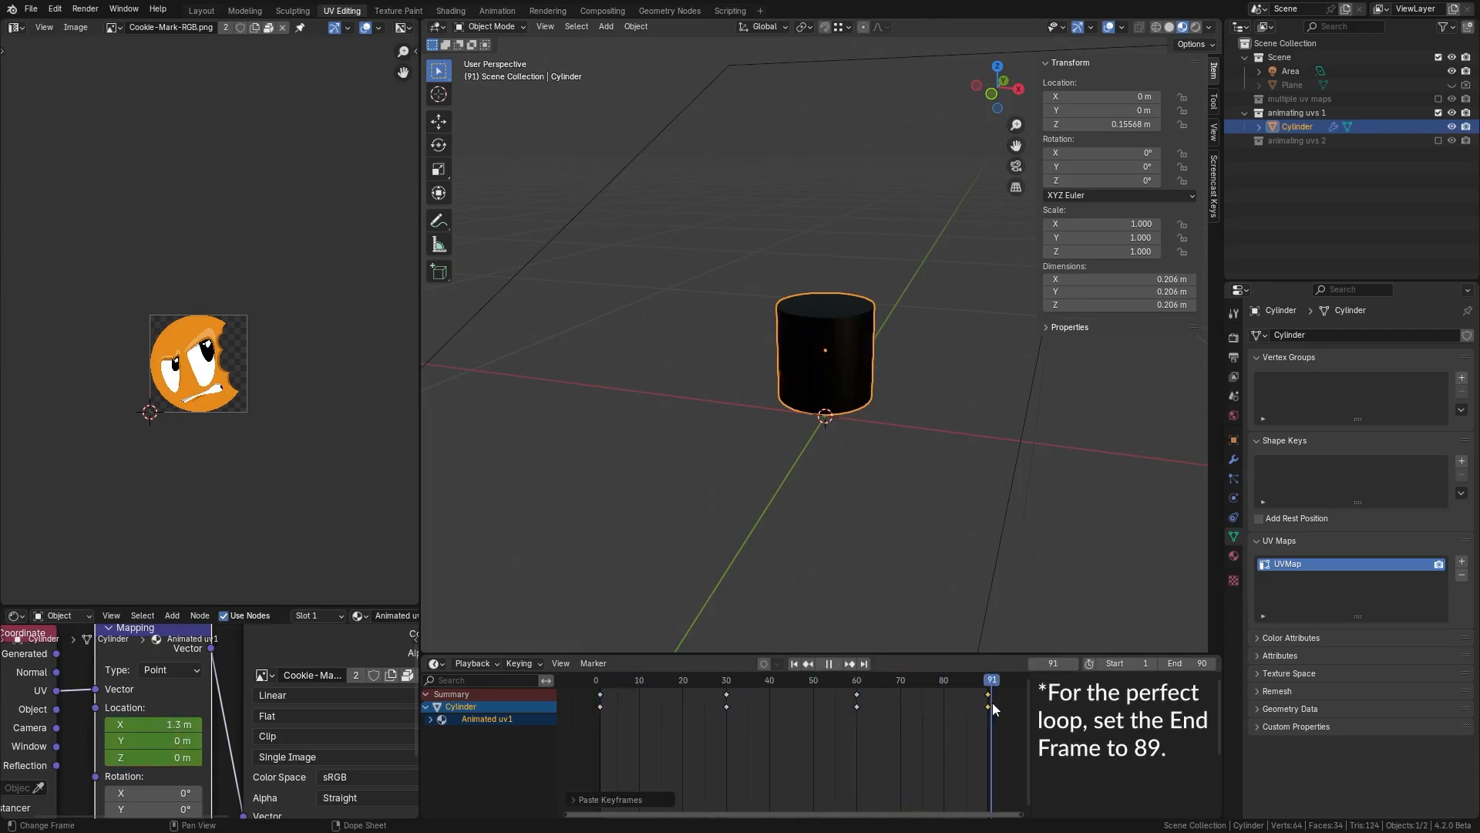
Step: Move the final keyframes back to frame 90 and play the looping texture animation
{"action": "mouse_move", "coordinate": [985, 705]}
{"action": "left_mouse_down"}
{"action": "mouse_move", "coordinate": [618, 713]}
{"action": "mouse_move", "coordinate": [962, 705]}
{"action": "left_mouse_up"}
{"action": "left_click_drag", "start_coordinate": [859, 707], "coordinate": [609, 714]}
{"action": "left_click", "coordinate": [830, 663]}
{"action": "left_click", "coordinate": [834, 664]}
{"action": "middle_click_drag", "start_coordinate": [838, 473], "coordinate": [799, 470]}
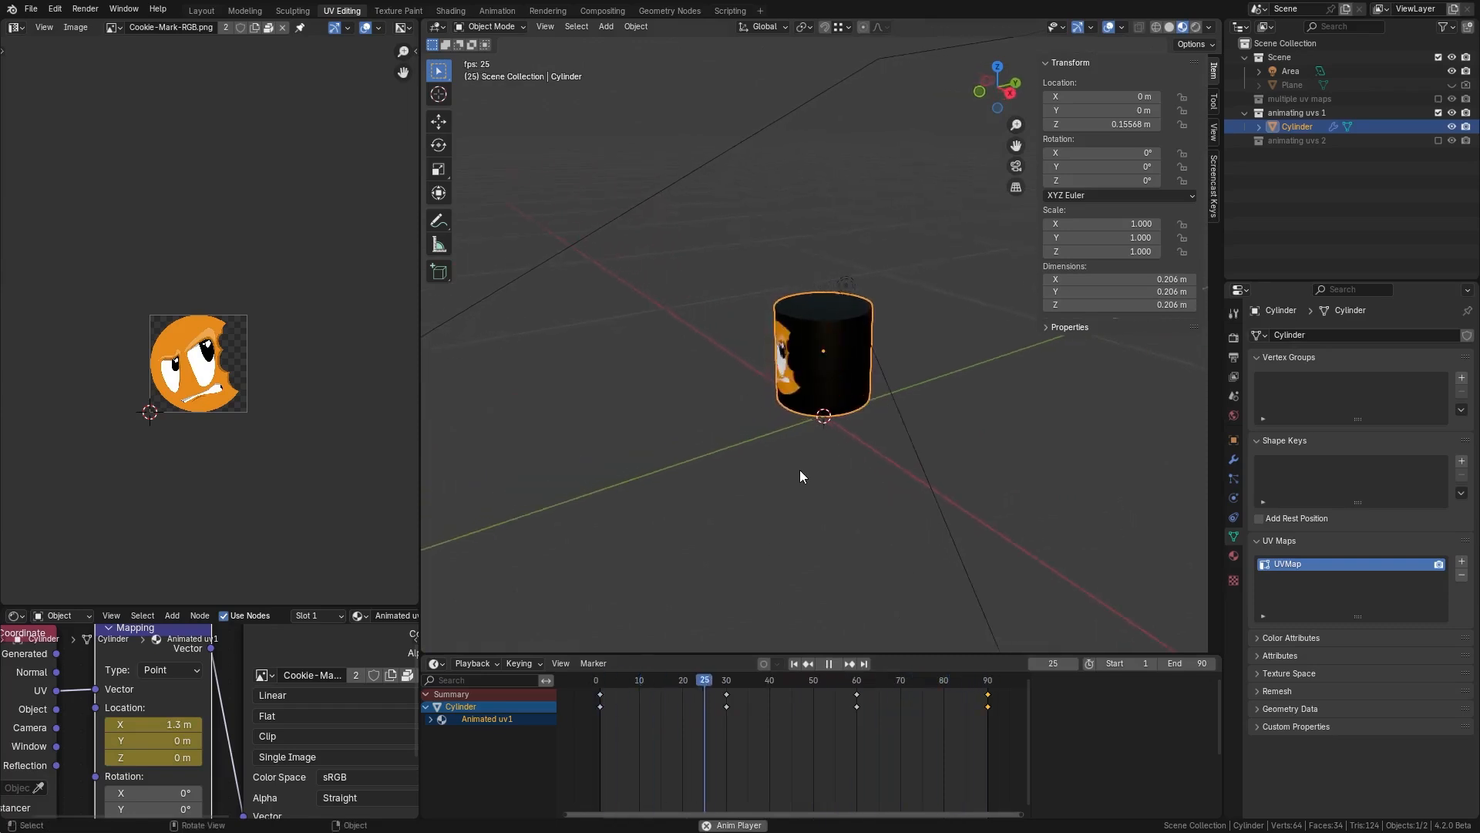
{"action": "middle_click_drag", "start_coordinate": [873, 428], "coordinate": [895, 427]}
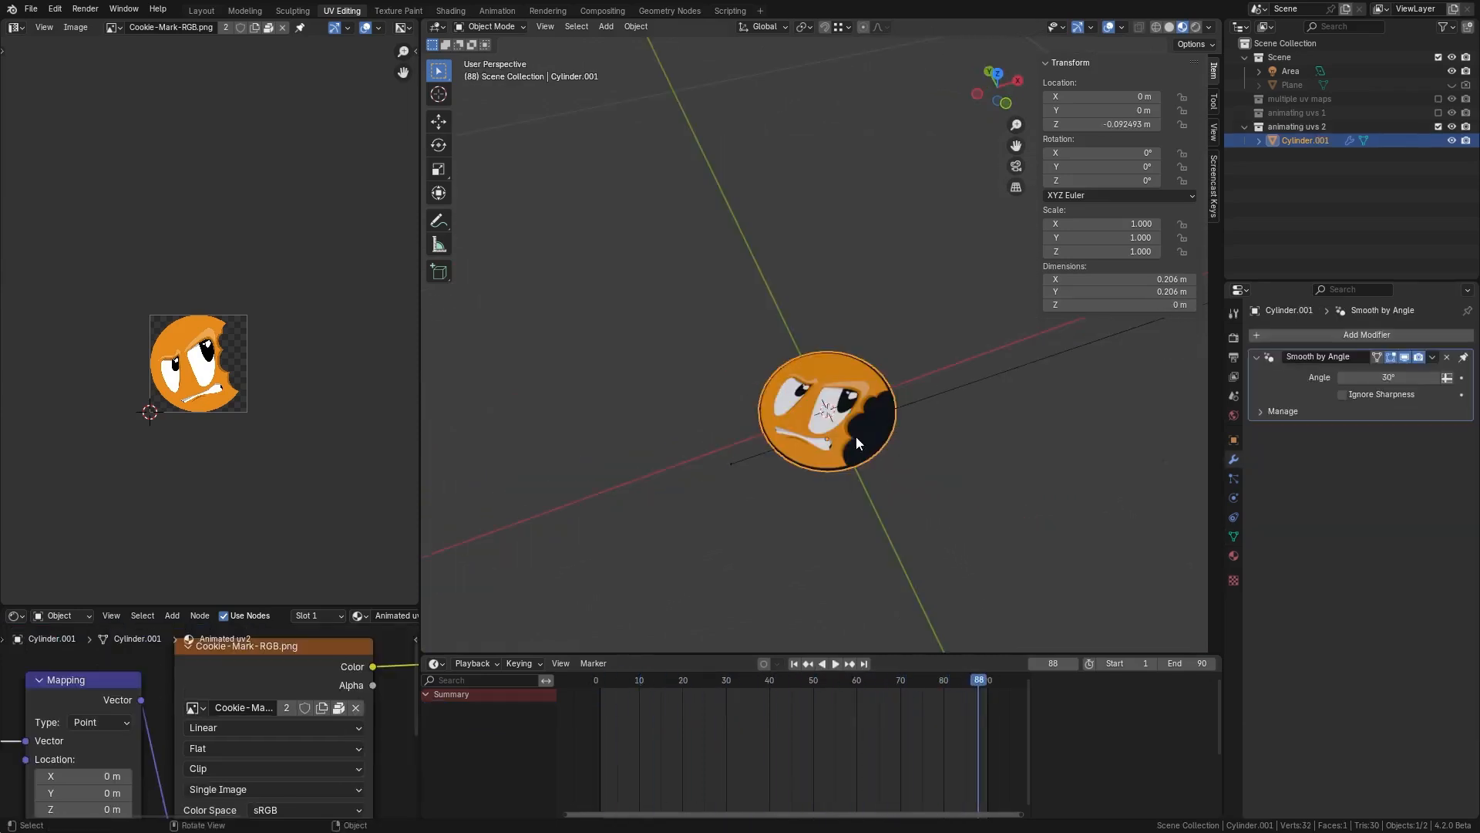
Step: Add a UV Project modifier to the flat cylinder in the second animation scene
{"action": "left_click", "coordinate": [600, 677]}
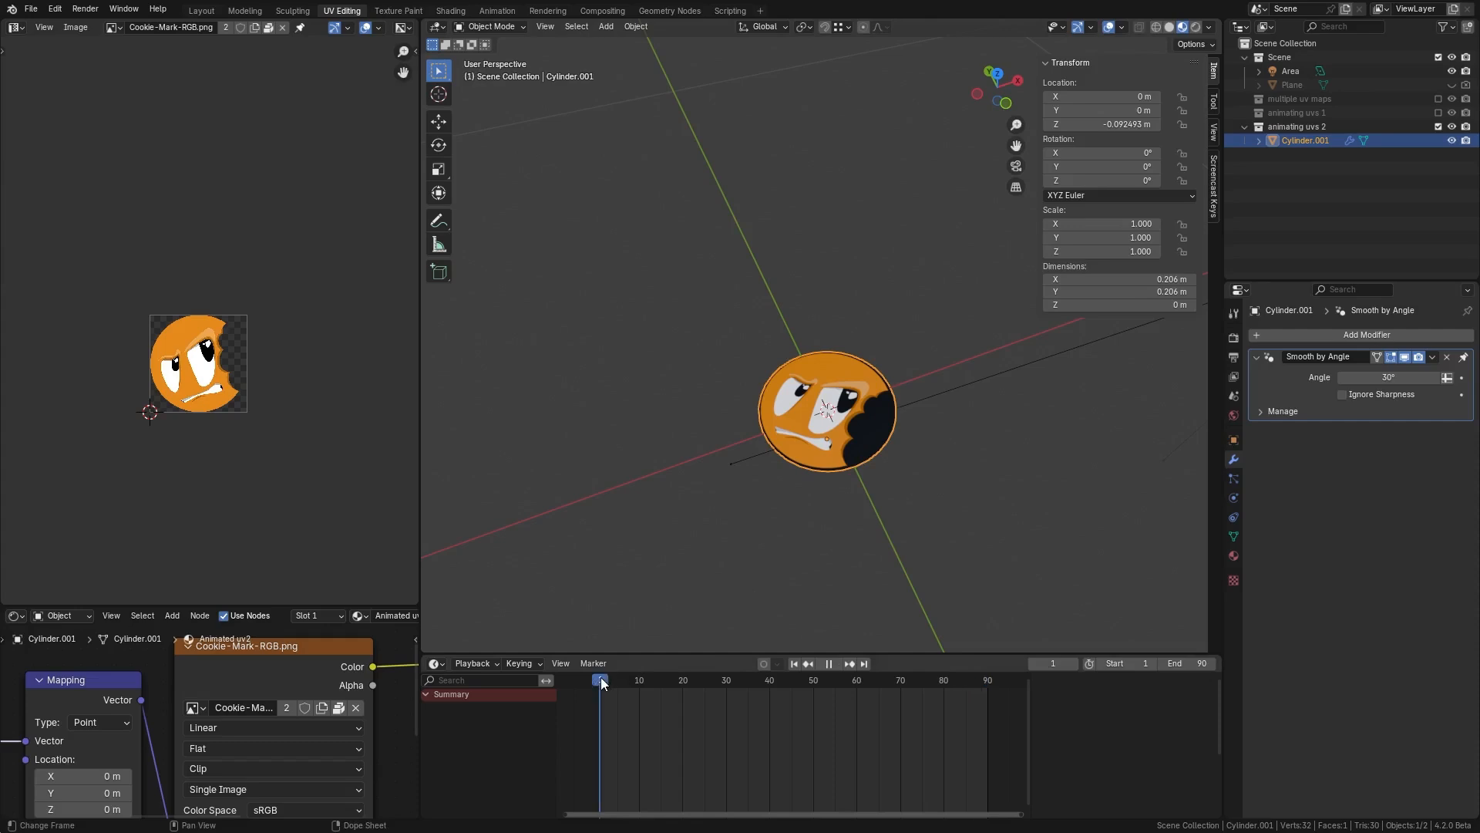
{"action": "middle_click_drag", "start_coordinate": [867, 406], "coordinate": [1107, 358]}
{"action": "left_click", "coordinate": [1302, 335]}
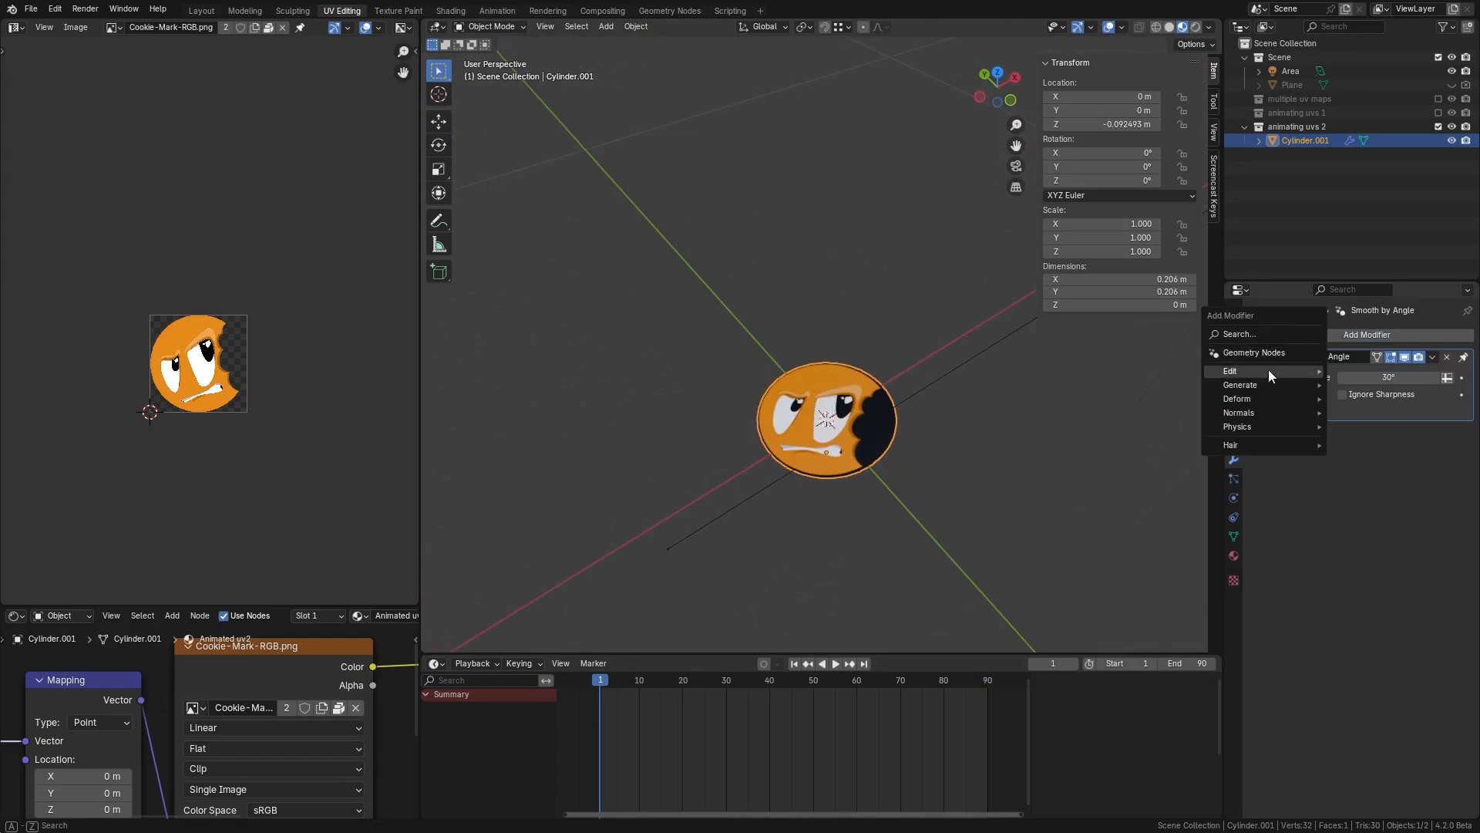
{"action": "mouse_move", "coordinate": [1262, 372]}
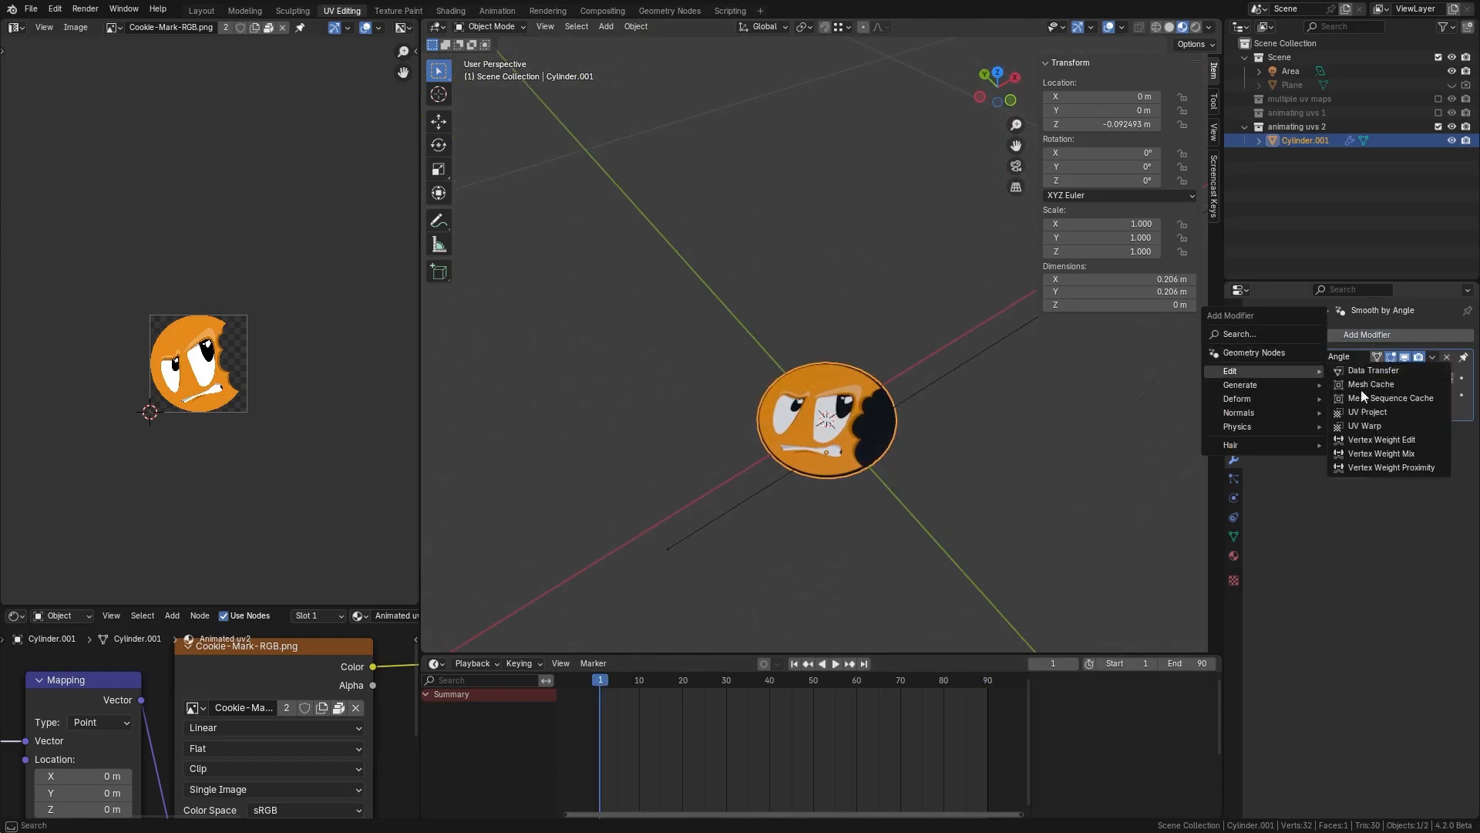
{"action": "left_click", "coordinate": [1368, 411]}
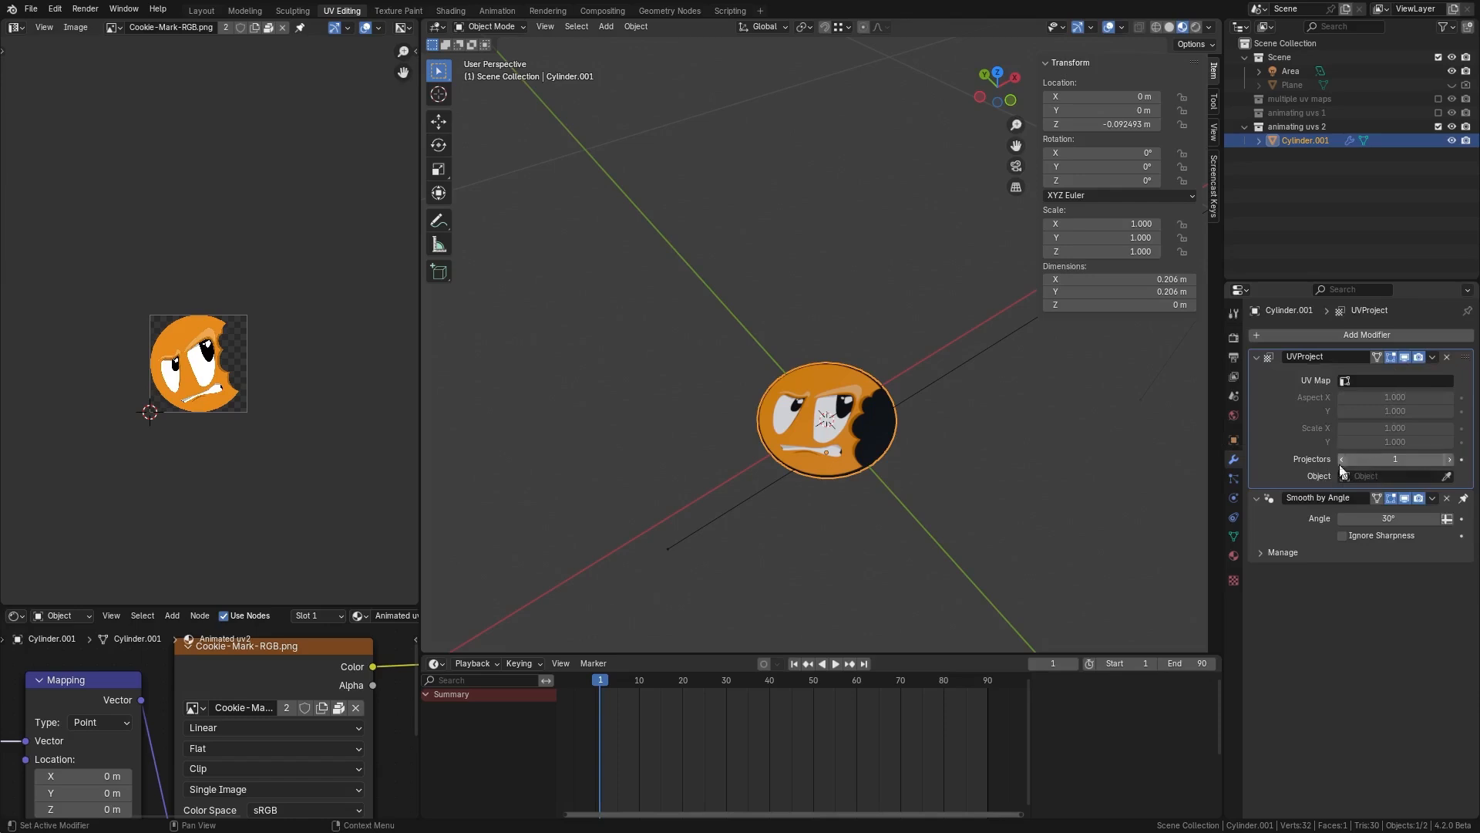
Step: Add a Plain Axes empty at the flat cylinder's center
{"action": "mouse_move", "coordinate": [815, 425]}
{"action": "middle_mouse_down"}
{"action": "mouse_move", "coordinate": [862, 392]}
{"action": "mouse_move", "coordinate": [837, 404]}
{"action": "mouse_move", "coordinate": [854, 420]}
{"action": "mouse_move", "coordinate": [840, 424]}
{"action": "middle_mouse_up"}
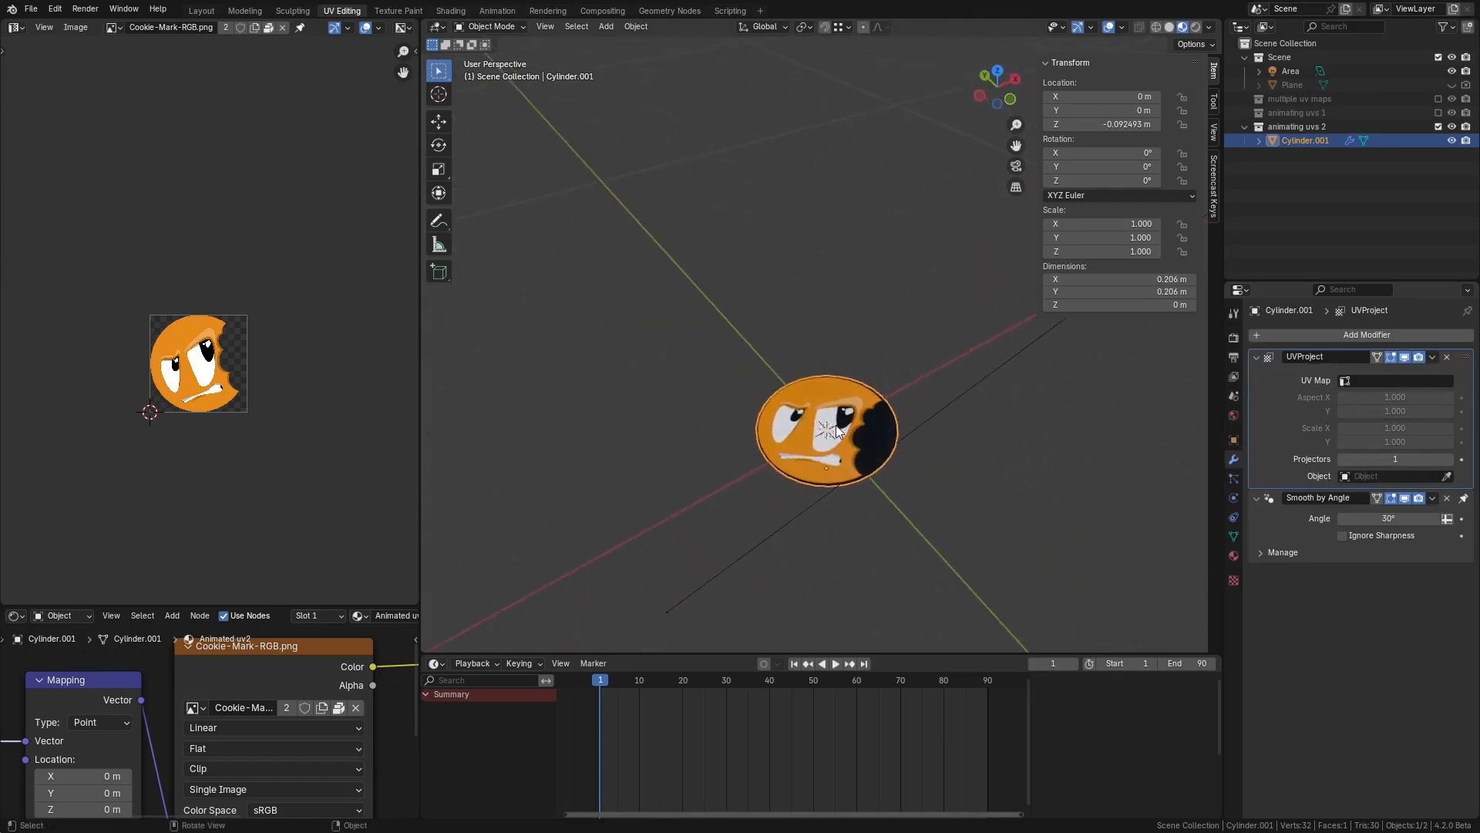
{"action": "key", "text": "shift+a"}
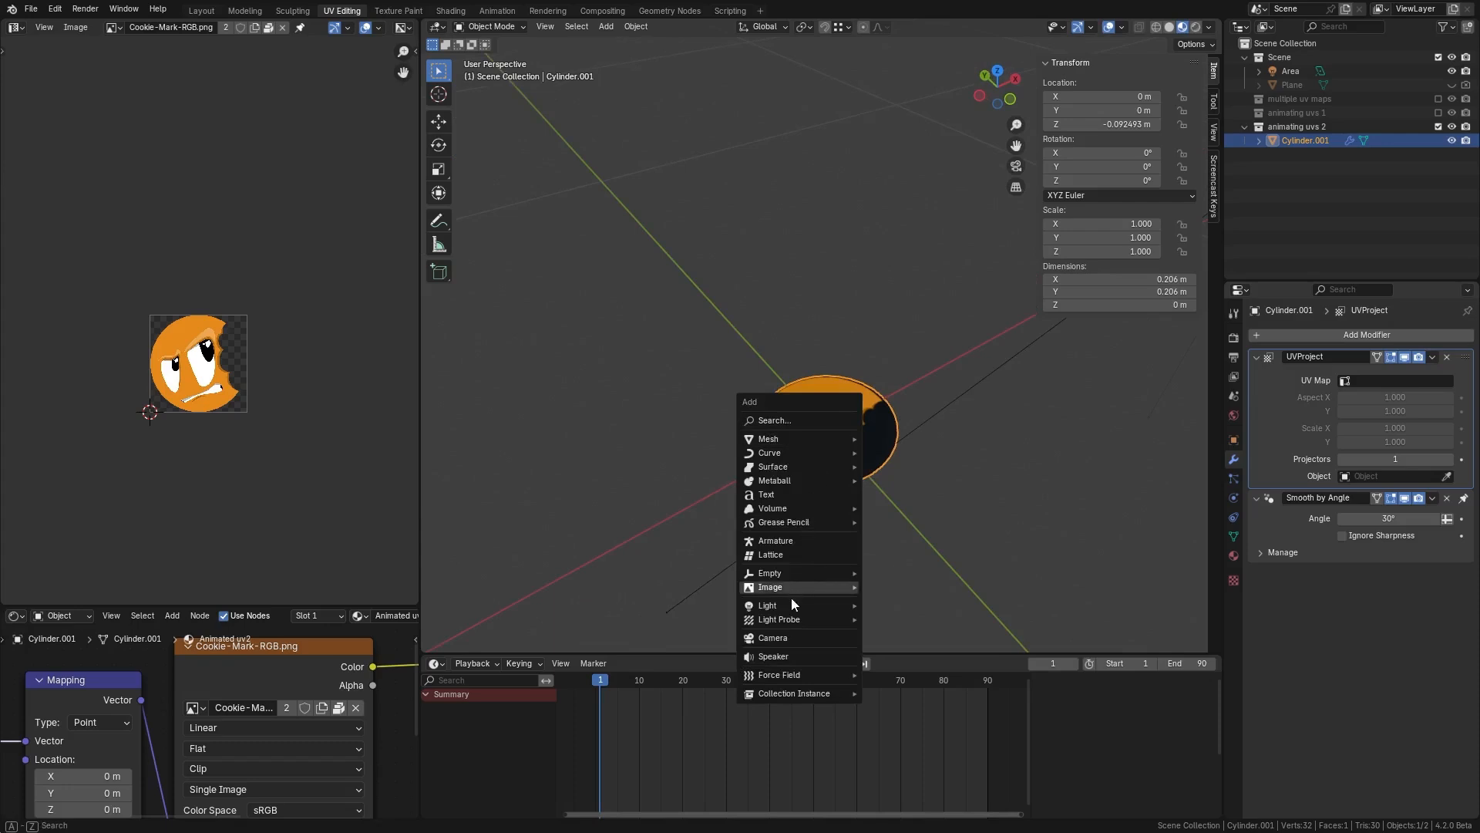
{"action": "mouse_move", "coordinate": [792, 579]}
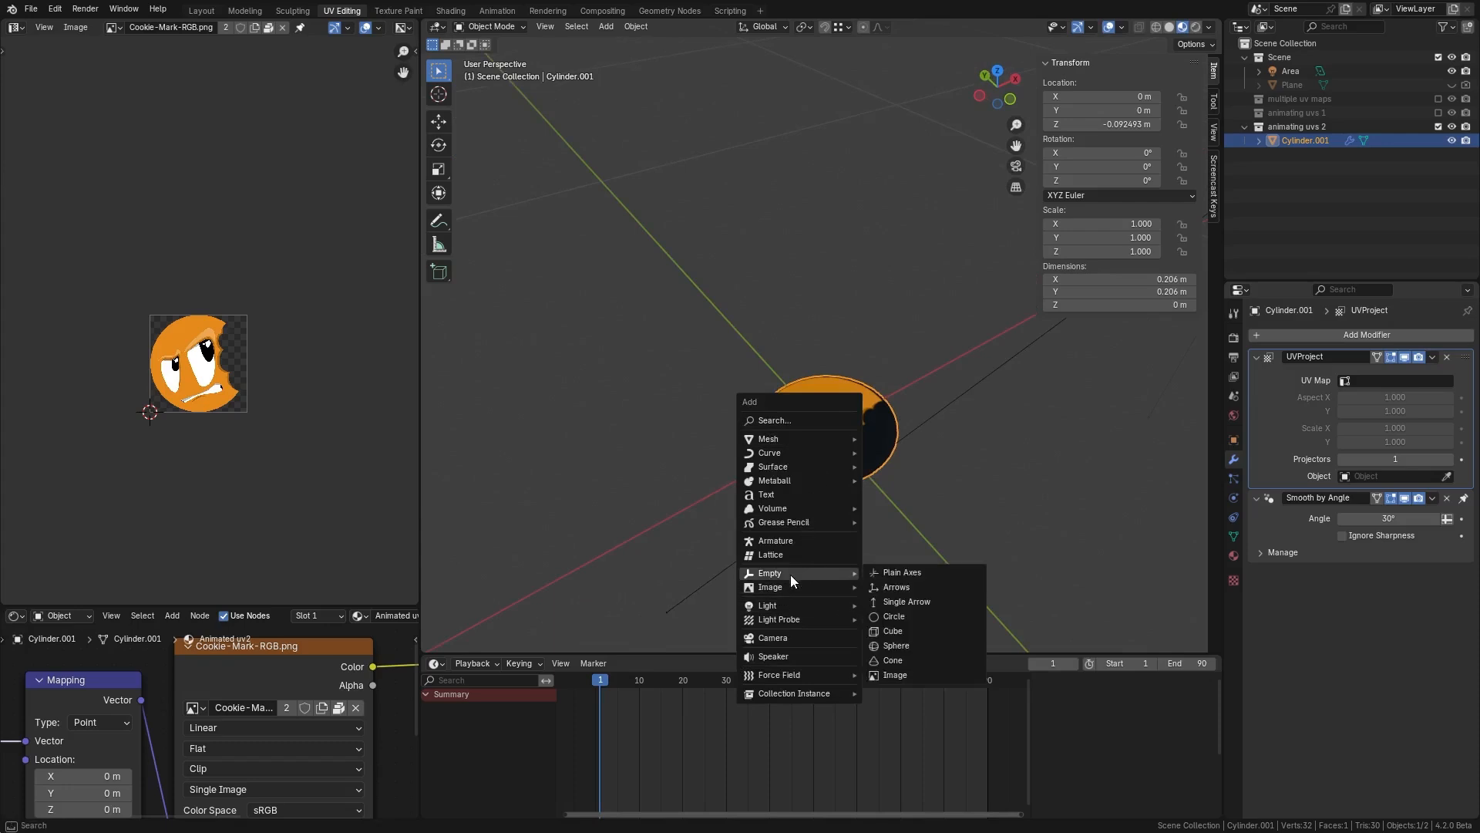
{"action": "left_click", "coordinate": [920, 572]}
{"action": "mouse_move", "coordinate": [866, 432]}
{"action": "middle_mouse_down"}
{"action": "mouse_move", "coordinate": [945, 391]}
{"action": "mouse_move", "coordinate": [876, 451]}
{"action": "mouse_move", "coordinate": [872, 437]}
{"action": "middle_mouse_up"}
{"action": "key", "text": "g"}
{"action": "right_click", "coordinate": [915, 424]}
{"action": "left_click", "coordinate": [882, 413]}
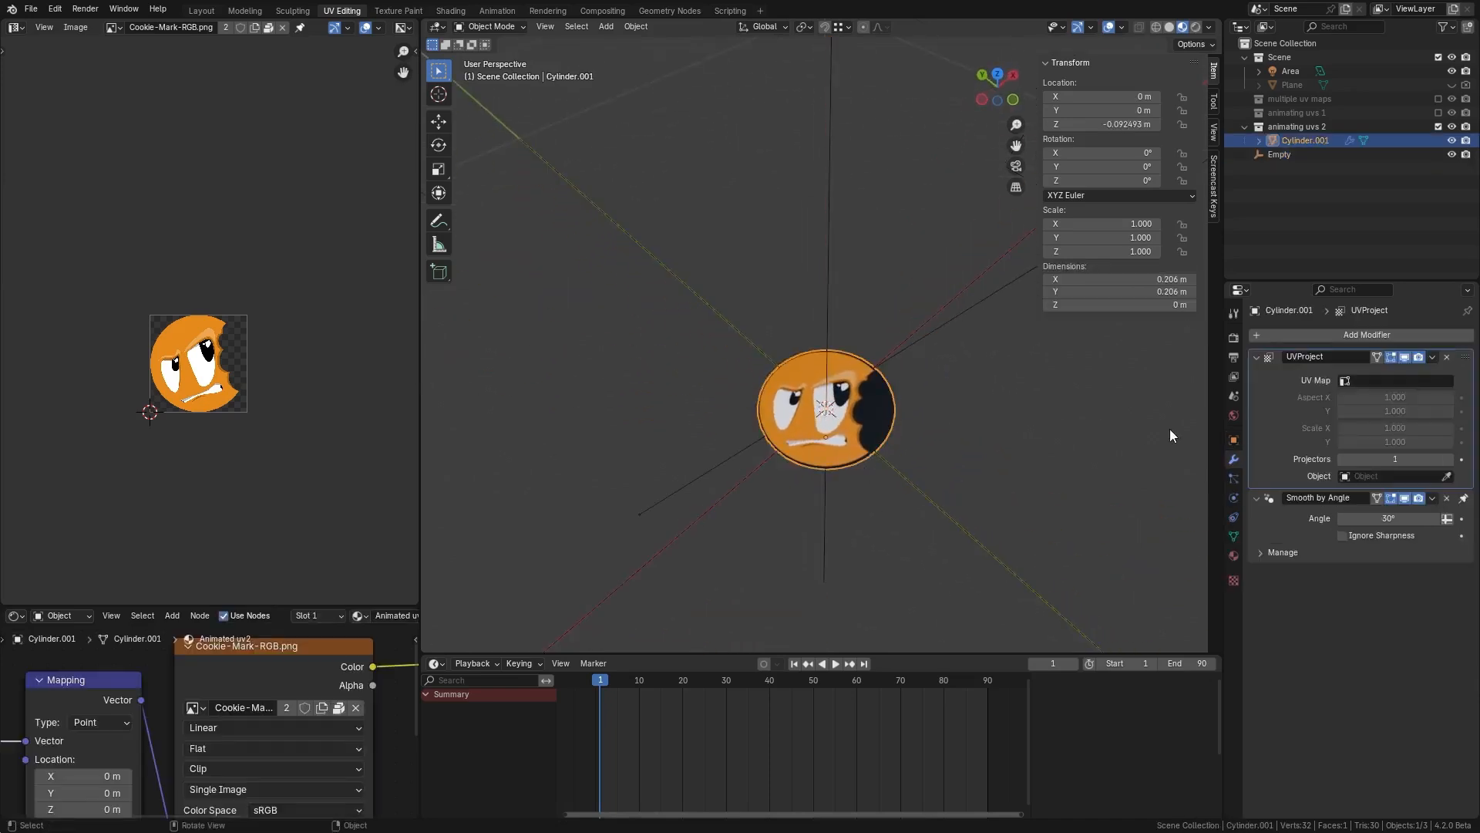
Step: Set the UV Project modifier's projector object to the Empty with the eyedropper
{"action": "left_click", "coordinate": [1451, 477]}
{"action": "left_click", "coordinate": [838, 250]}
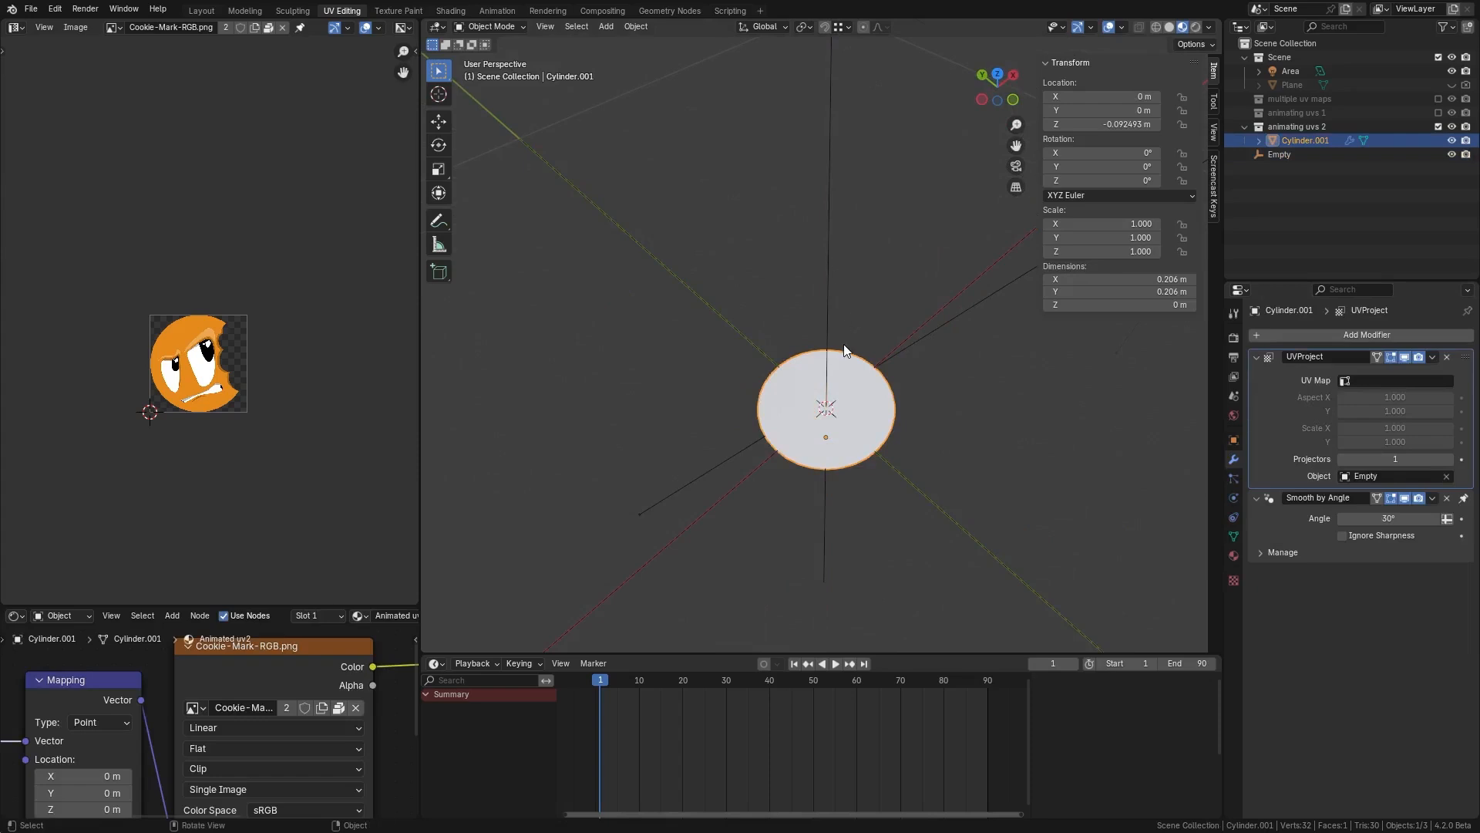
Step: Select the Empty and scale it down to about 0.068
{"action": "middle_click_drag", "start_coordinate": [874, 441], "coordinate": [908, 438]}
{"action": "scroll", "coordinate": [886, 429], "scroll_direction": "down", "scroll_amount": 4}
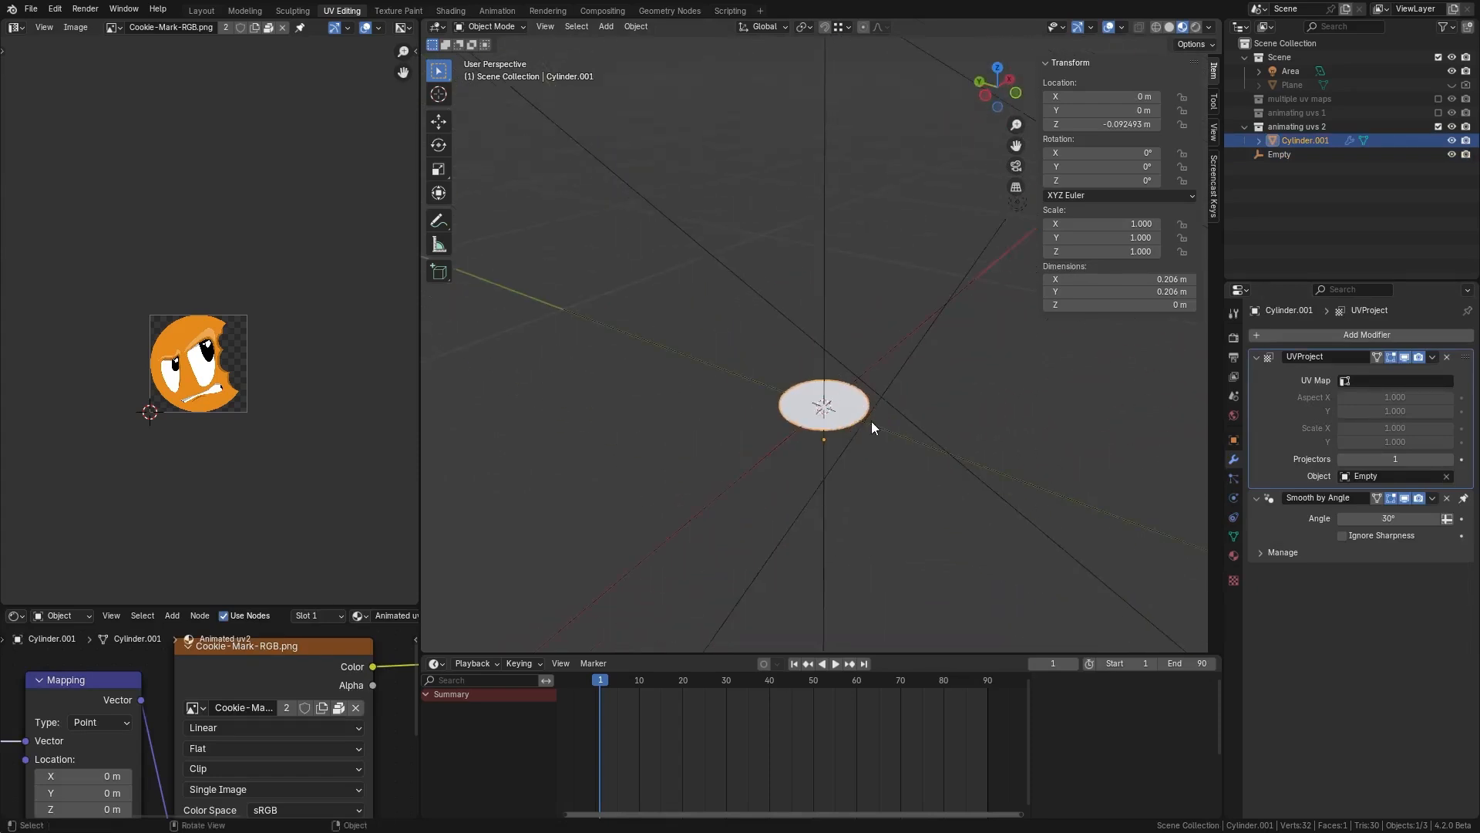
{"action": "left_click", "coordinate": [825, 298]}
{"action": "key", "text": "s"}
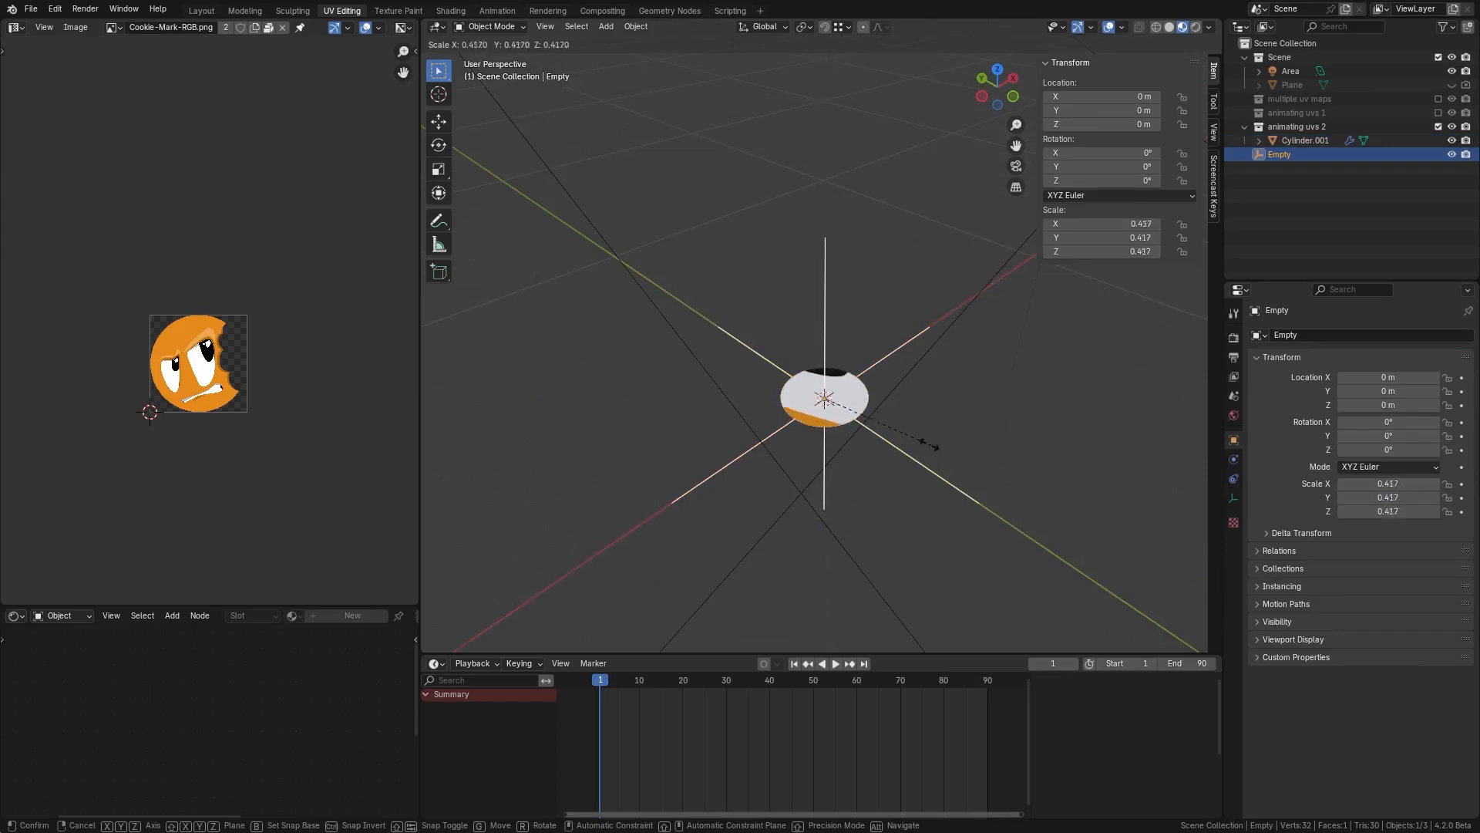
{"action": "left_click", "coordinate": [864, 414]}
{"action": "key", "text": "s"}
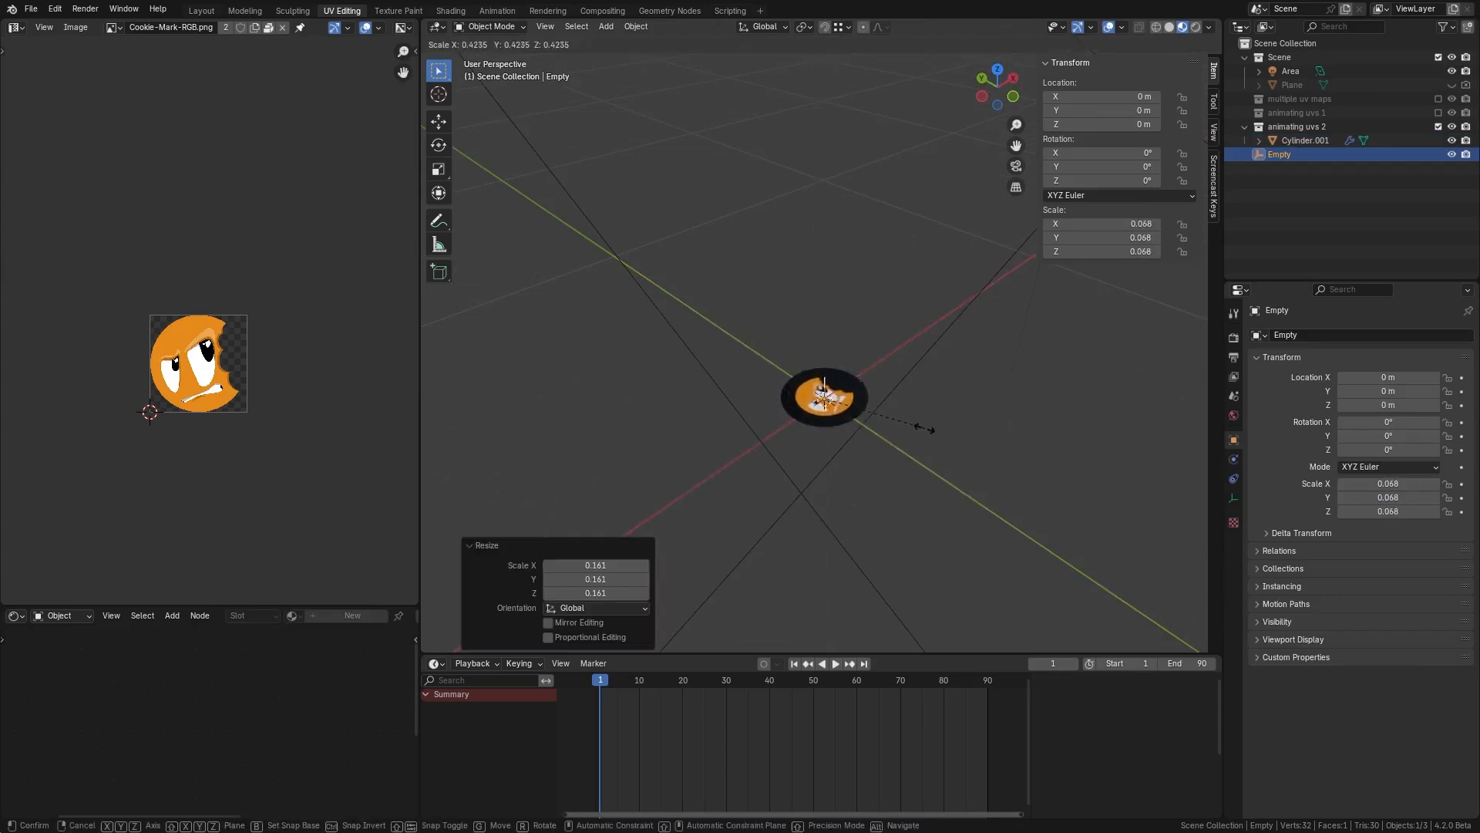
{"action": "left_click", "coordinate": [924, 429]}
Step: Scale the Empty up to about 0.081 so the projected texture fits the cylinder
{"action": "middle_click_drag", "start_coordinate": [925, 429], "coordinate": [891, 470]}
{"action": "scroll", "coordinate": [857, 424], "scroll_direction": "up", "scroll_amount": 4}
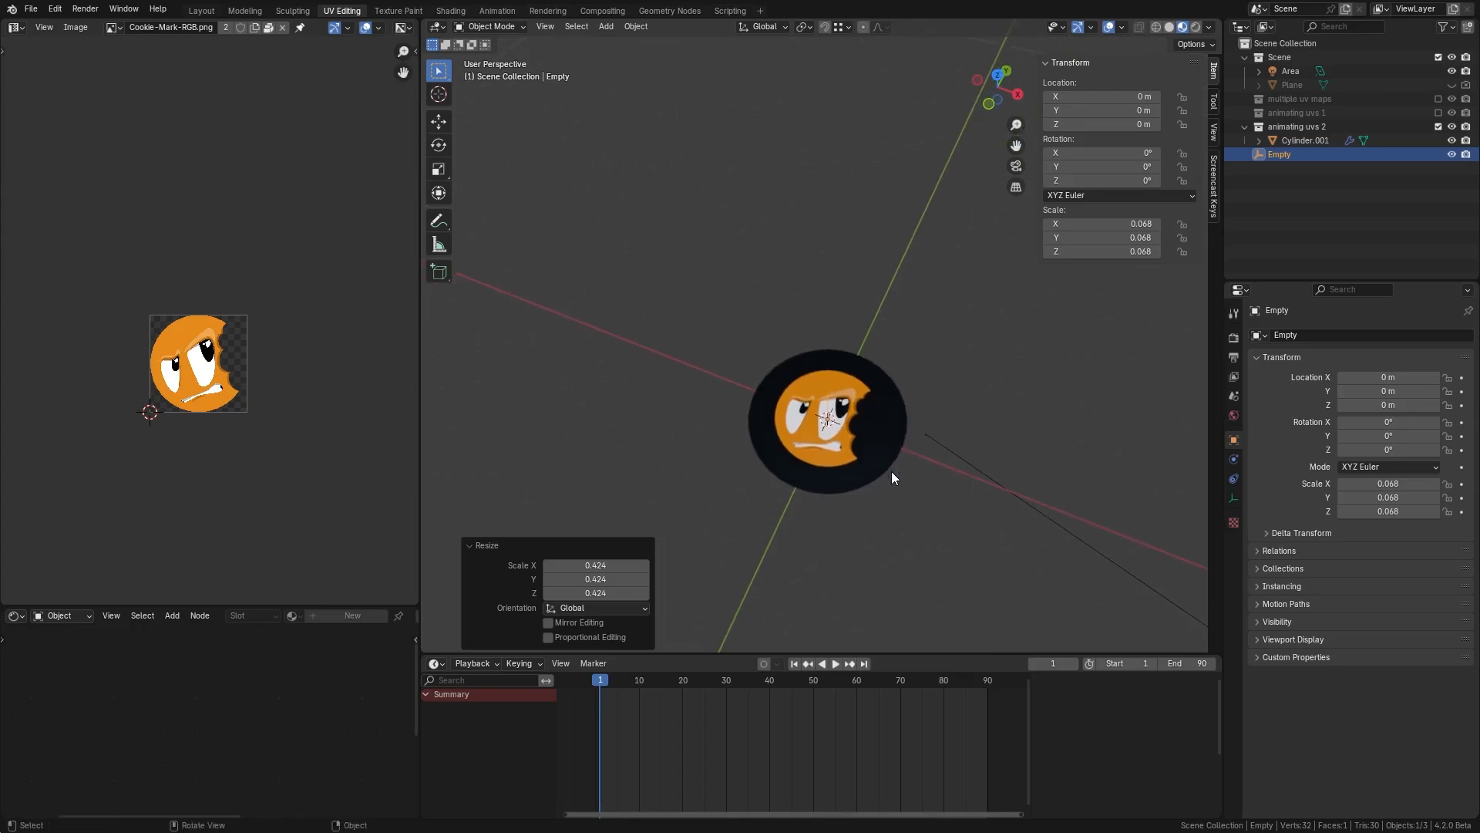
{"action": "key", "text": "g"}
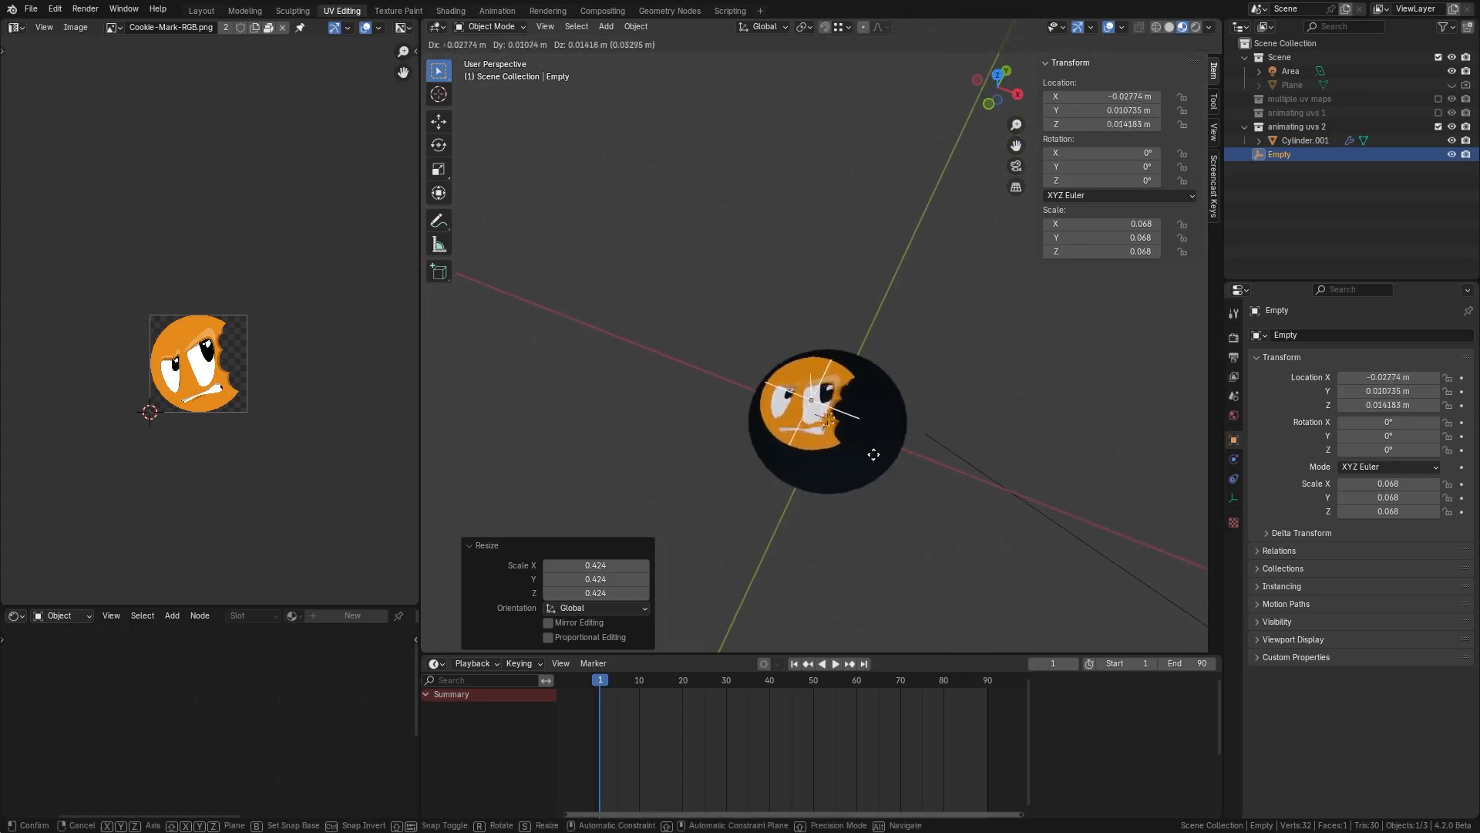
{"action": "key", "text": "s"}
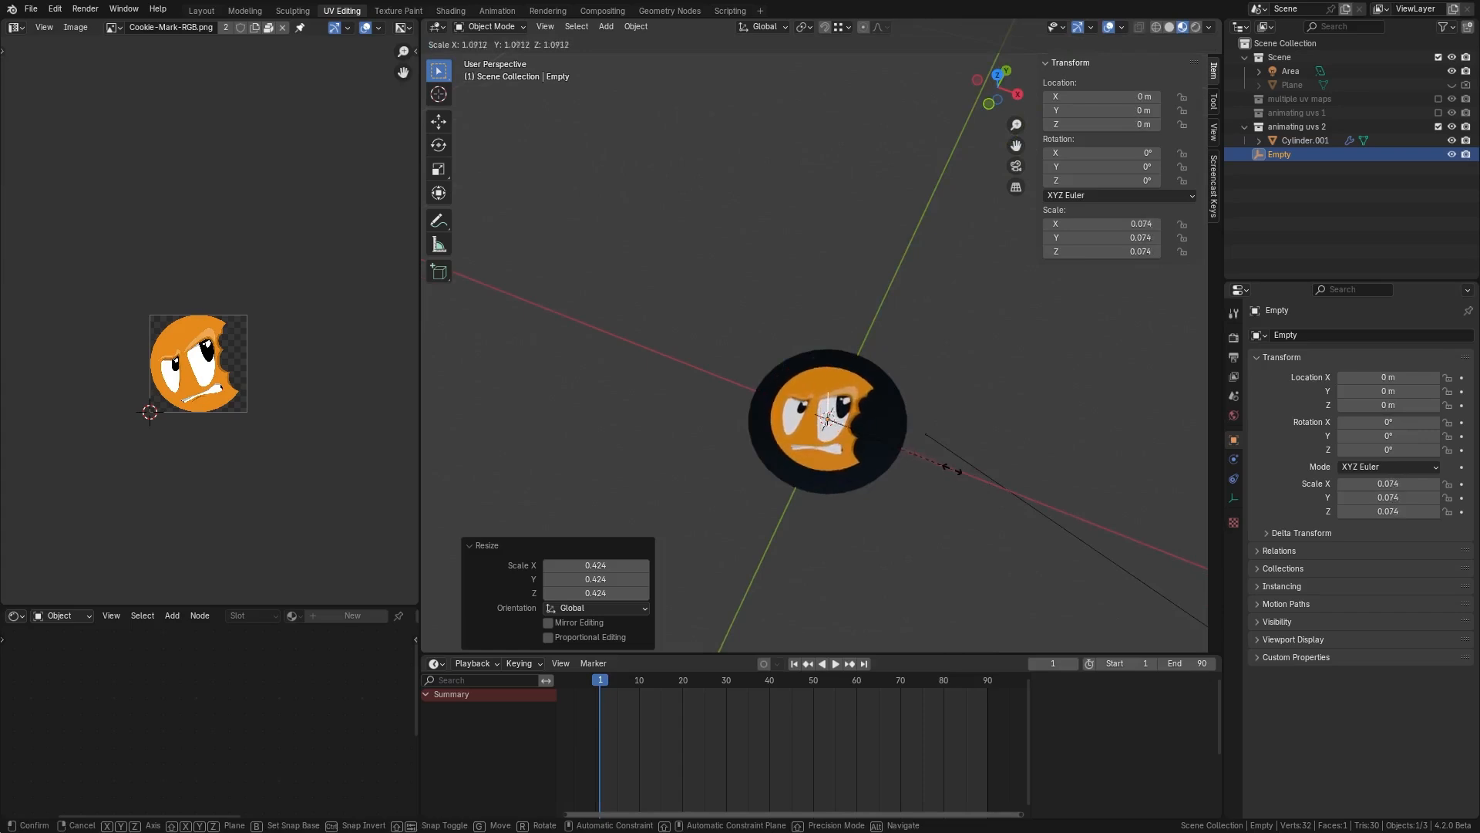
{"action": "left_click", "coordinate": [966, 476]}
Step: Rotate the Empty about the global Z axis by about 53 degrees
{"action": "key", "text": "r"}
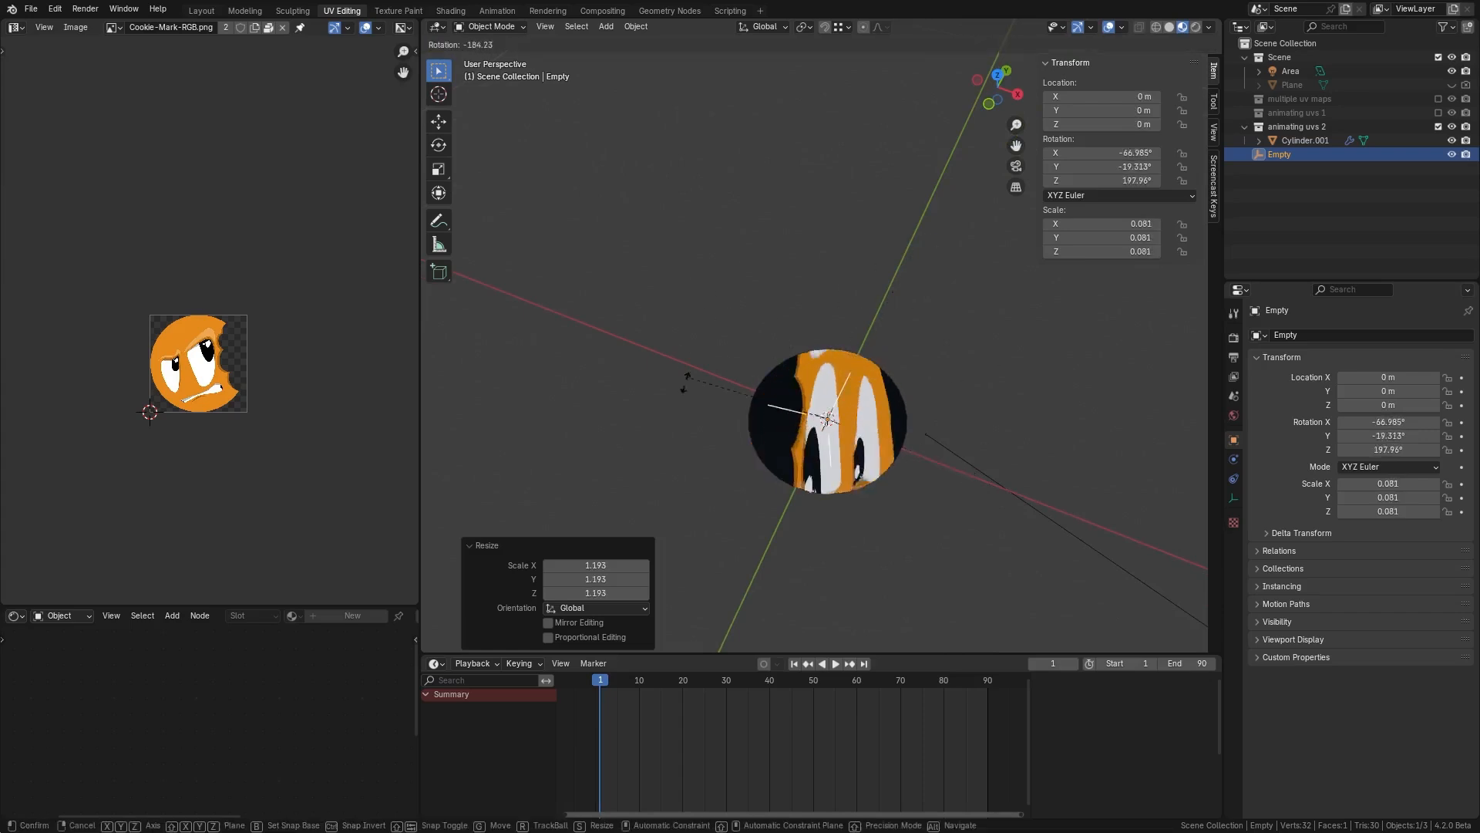
{"action": "key", "text": "z"}
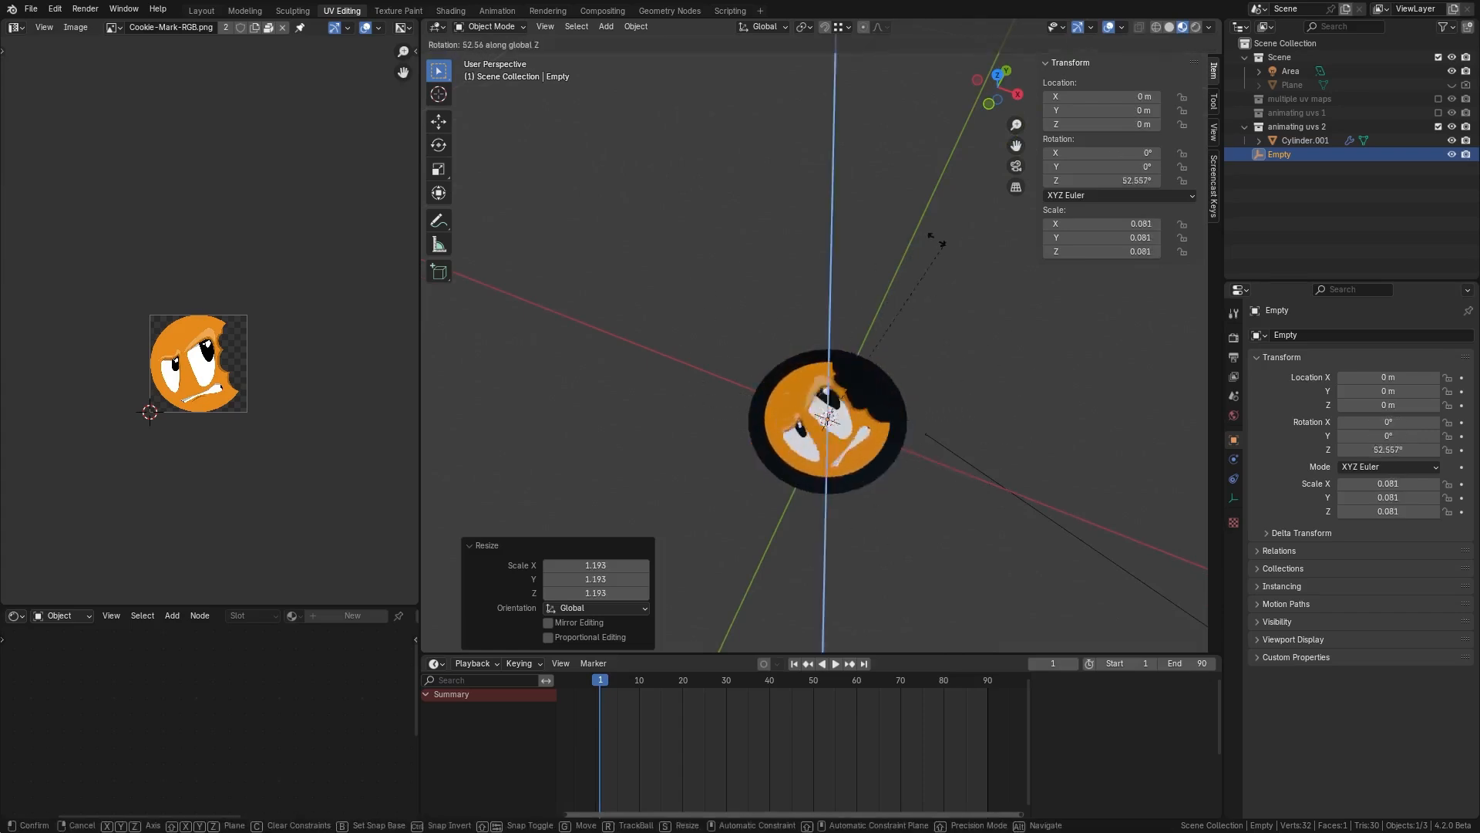